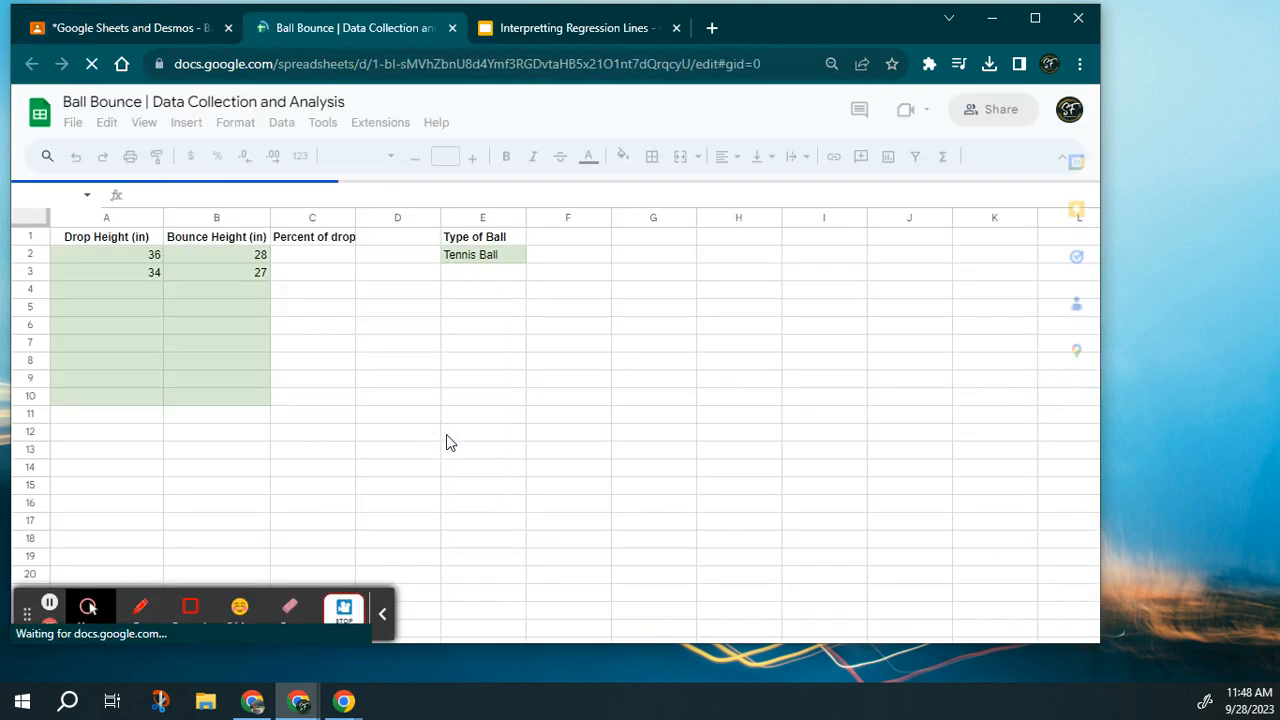
Step: Enter drop height 20 with bounce height 16 in row 4, and 18 with 15 in row 5
click(117, 290)
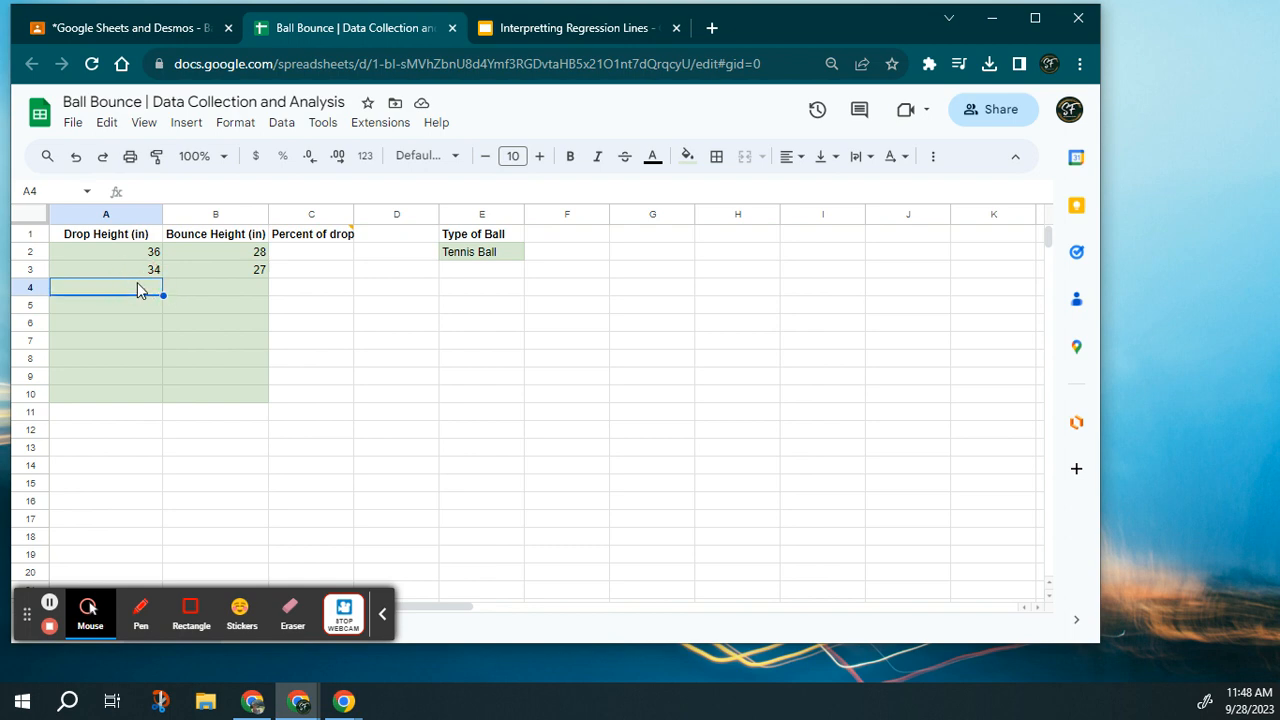
text(20)
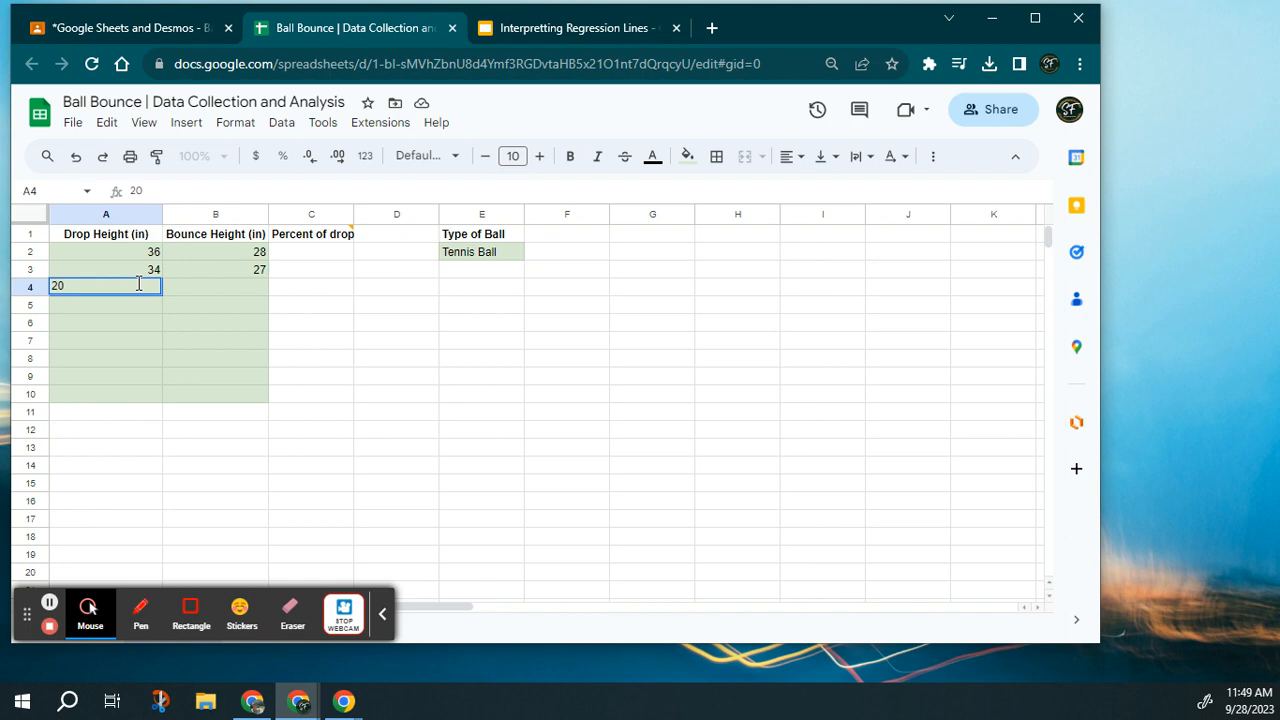
key(Tab)
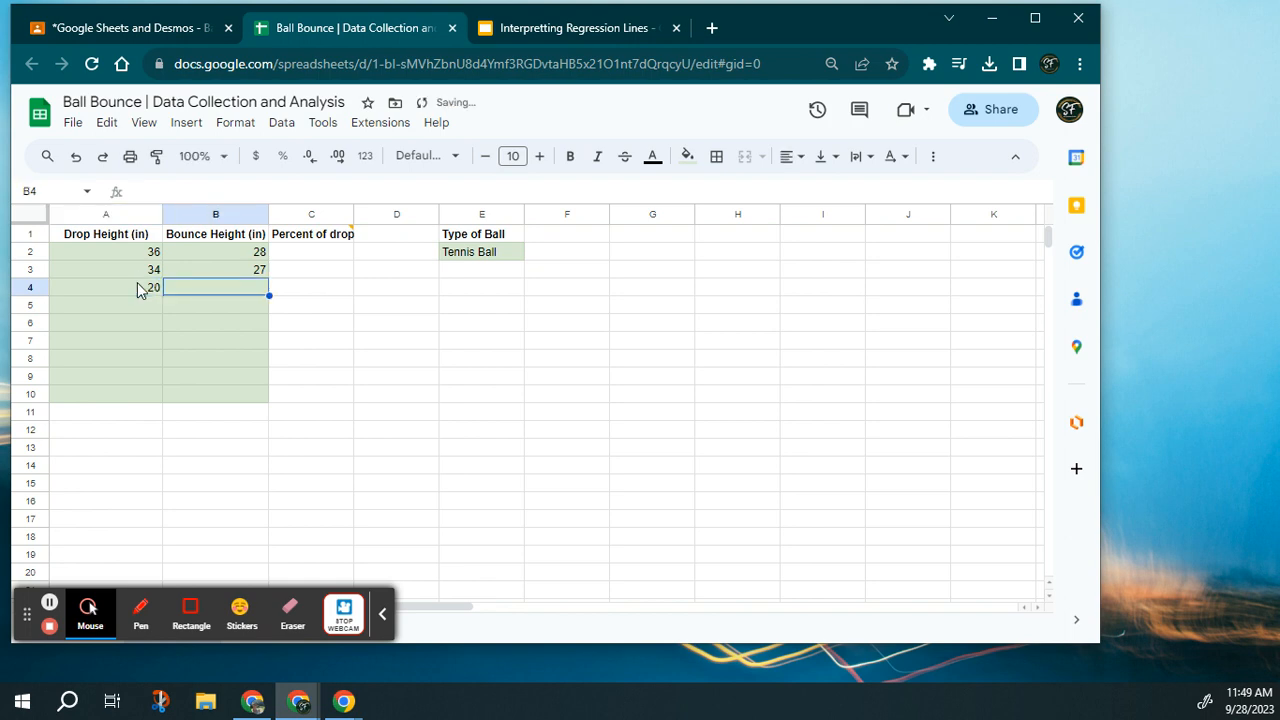
text(16)
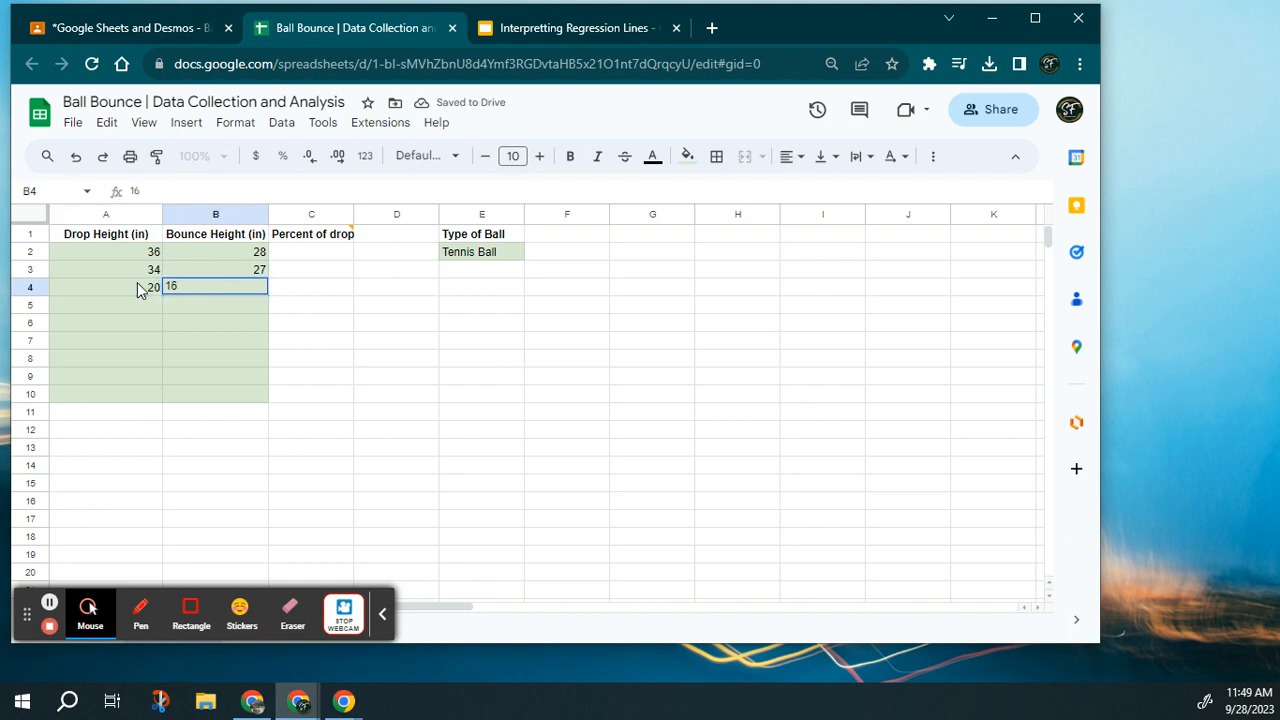
key(Return)
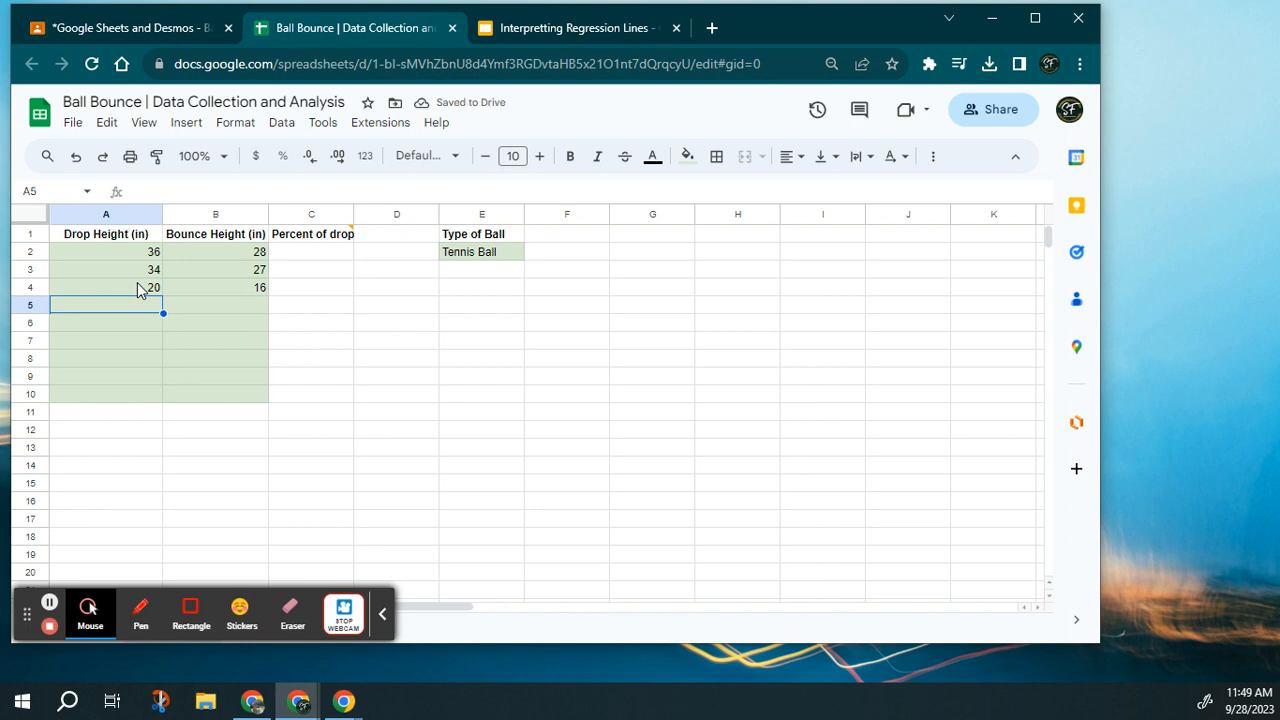
text(18)
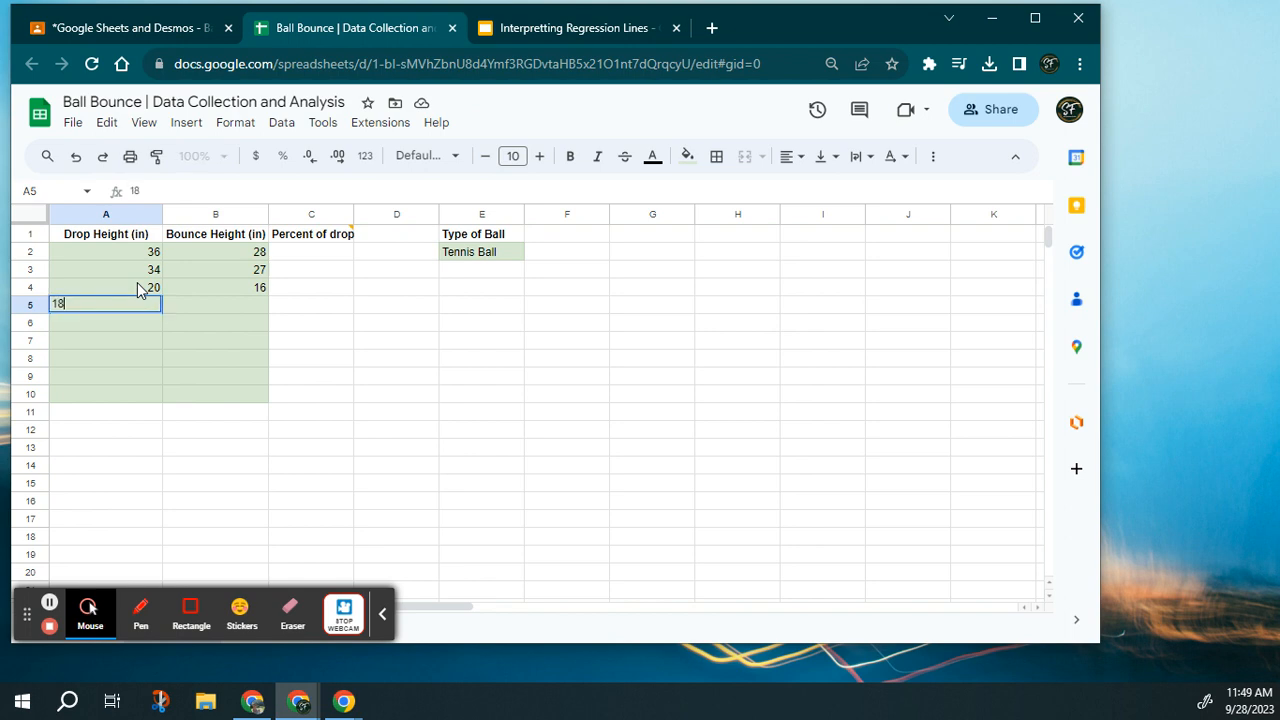
key(Tab)
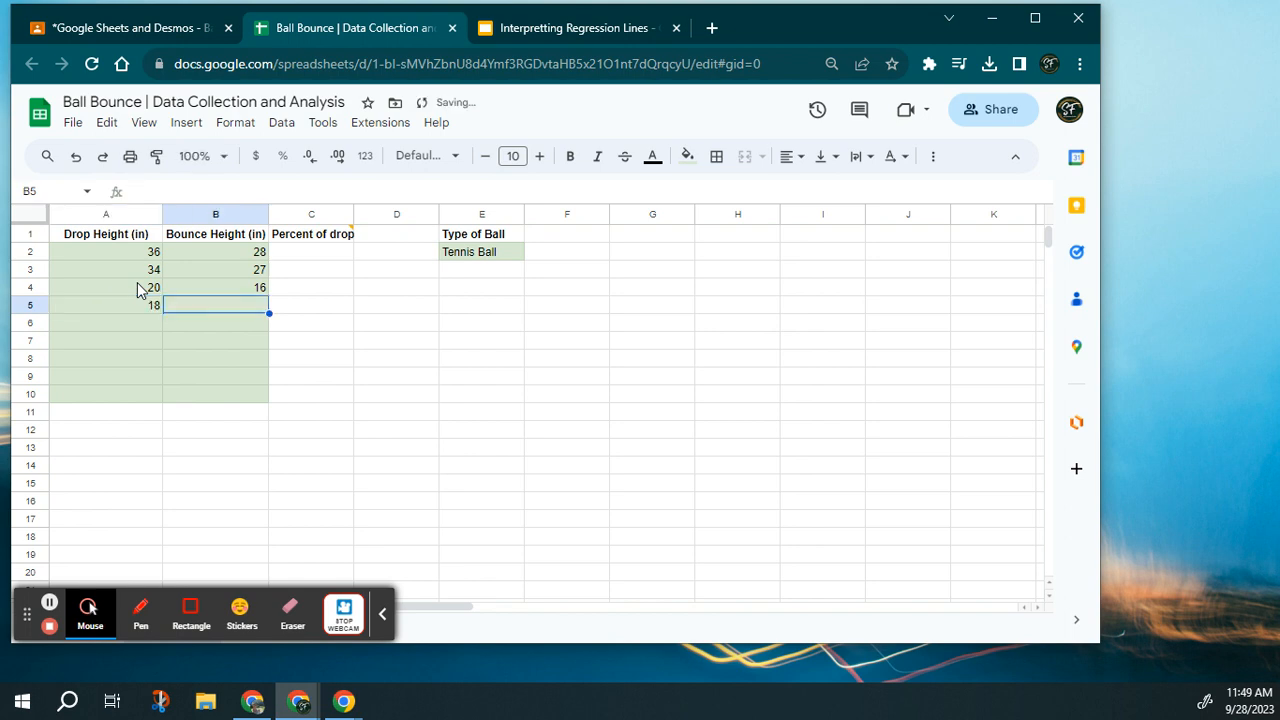
text(15)
key(Return)
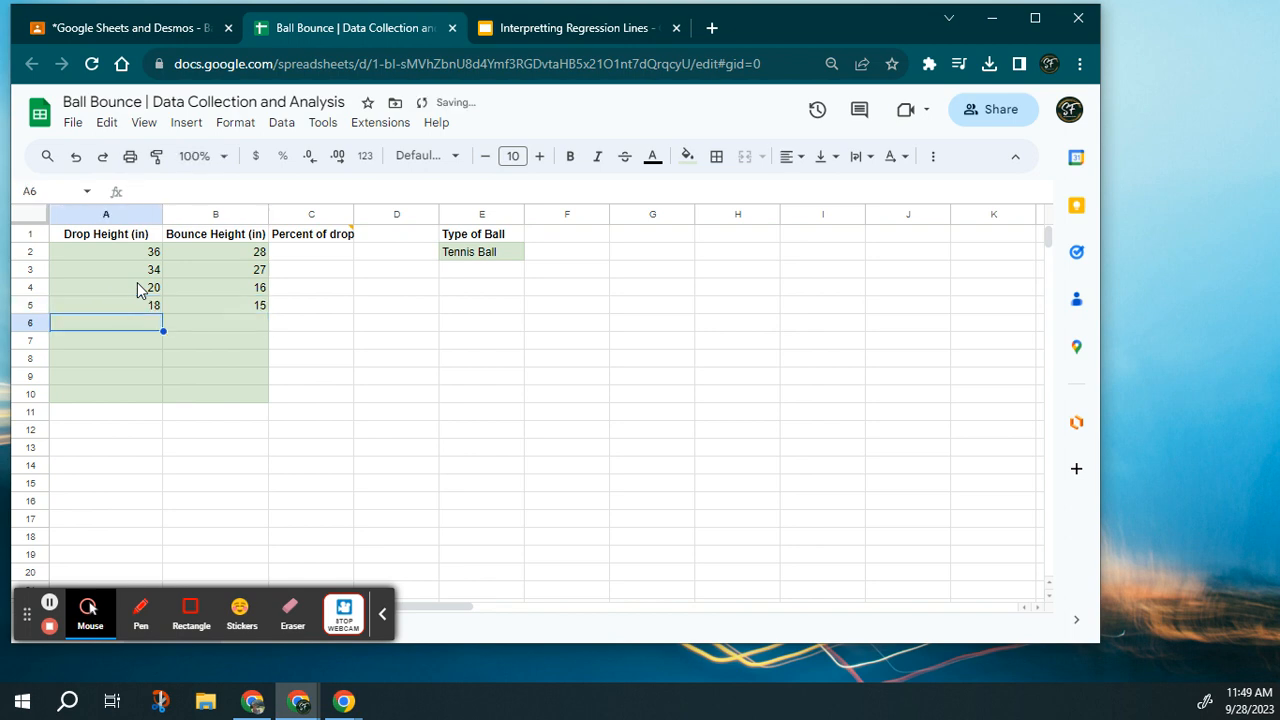
Step: Record drop height 26 with bounce height 20 in row 6, and 10 with 8 in row 7
text(26)
key(Tab)
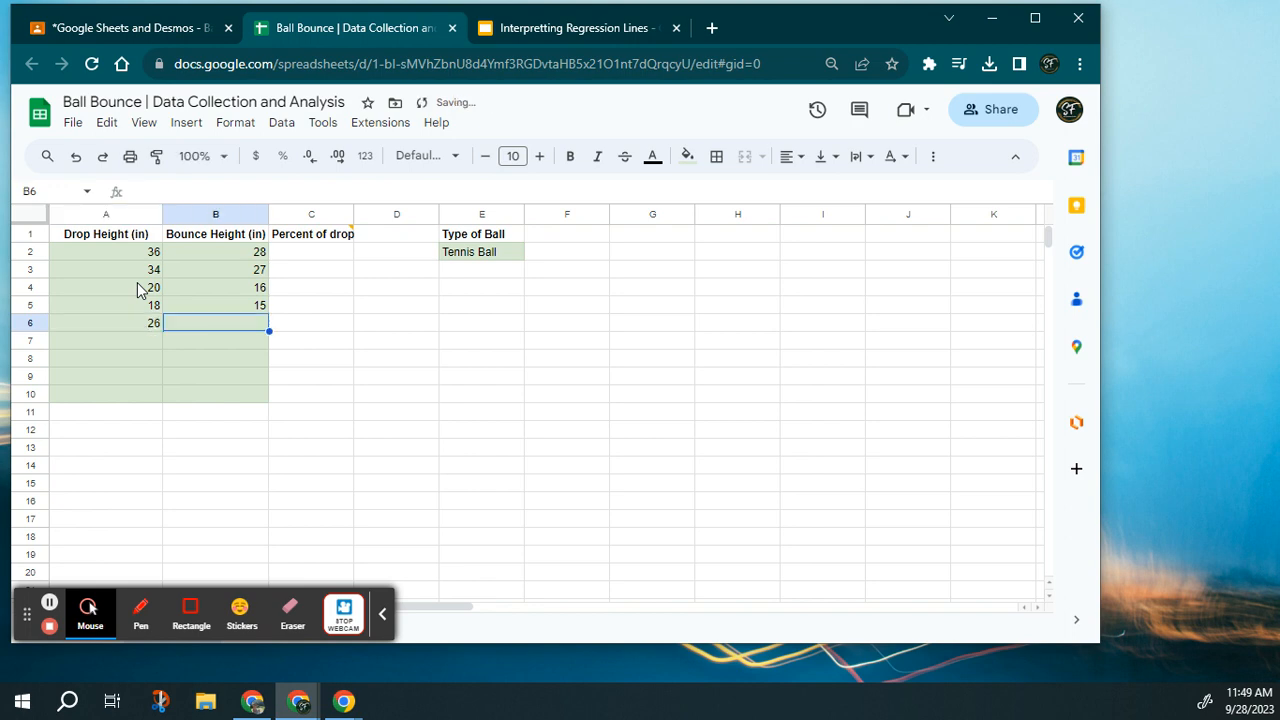
text(20)
key(Return)
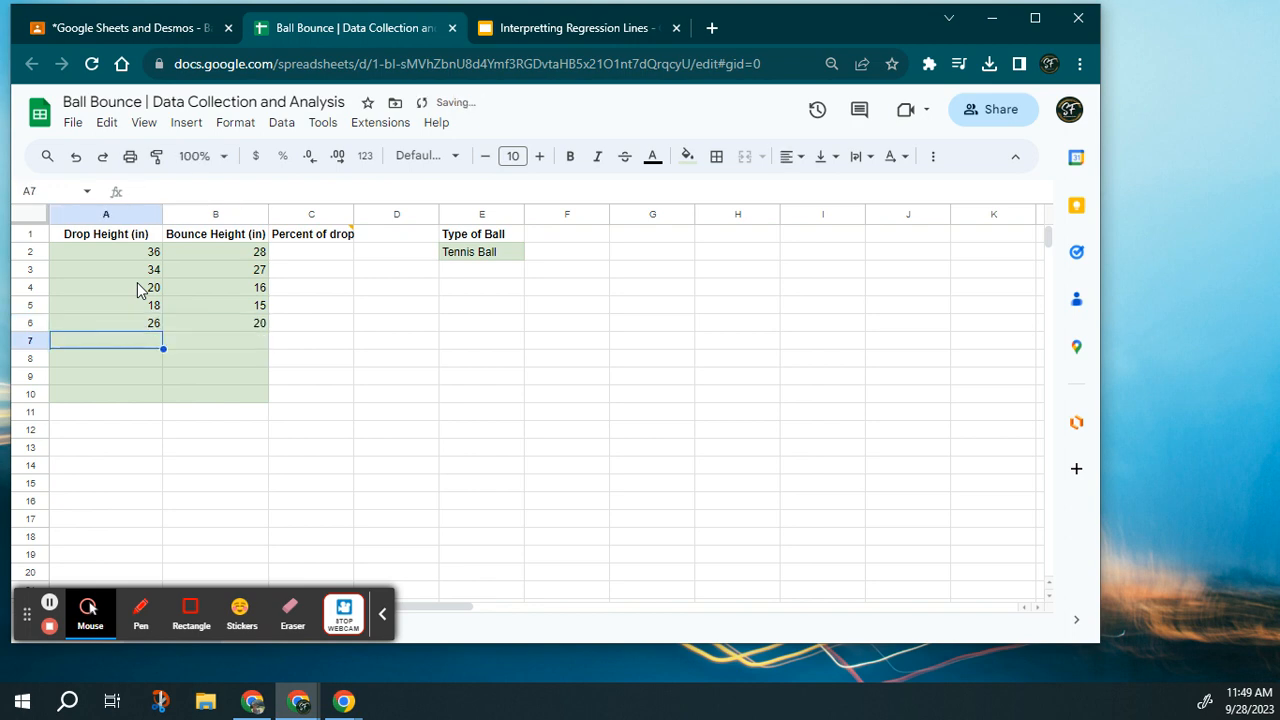
text(10)
key(Tab)
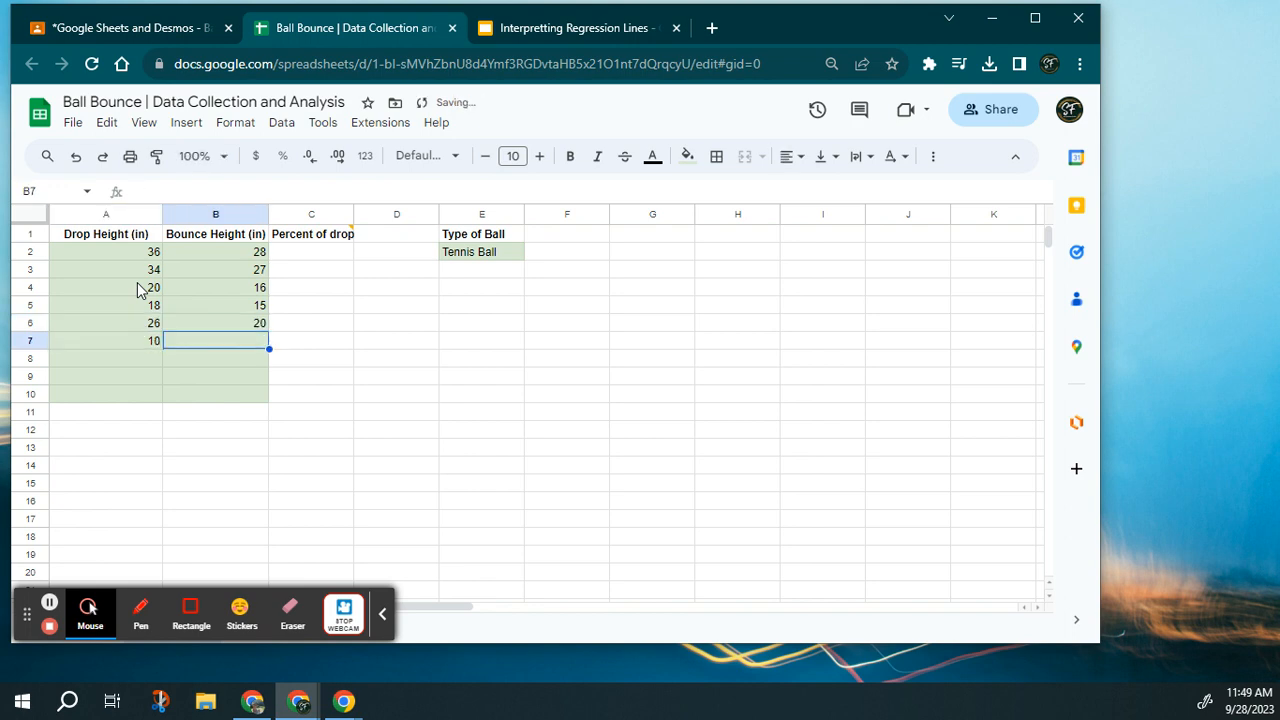
text(8)
key(Return)
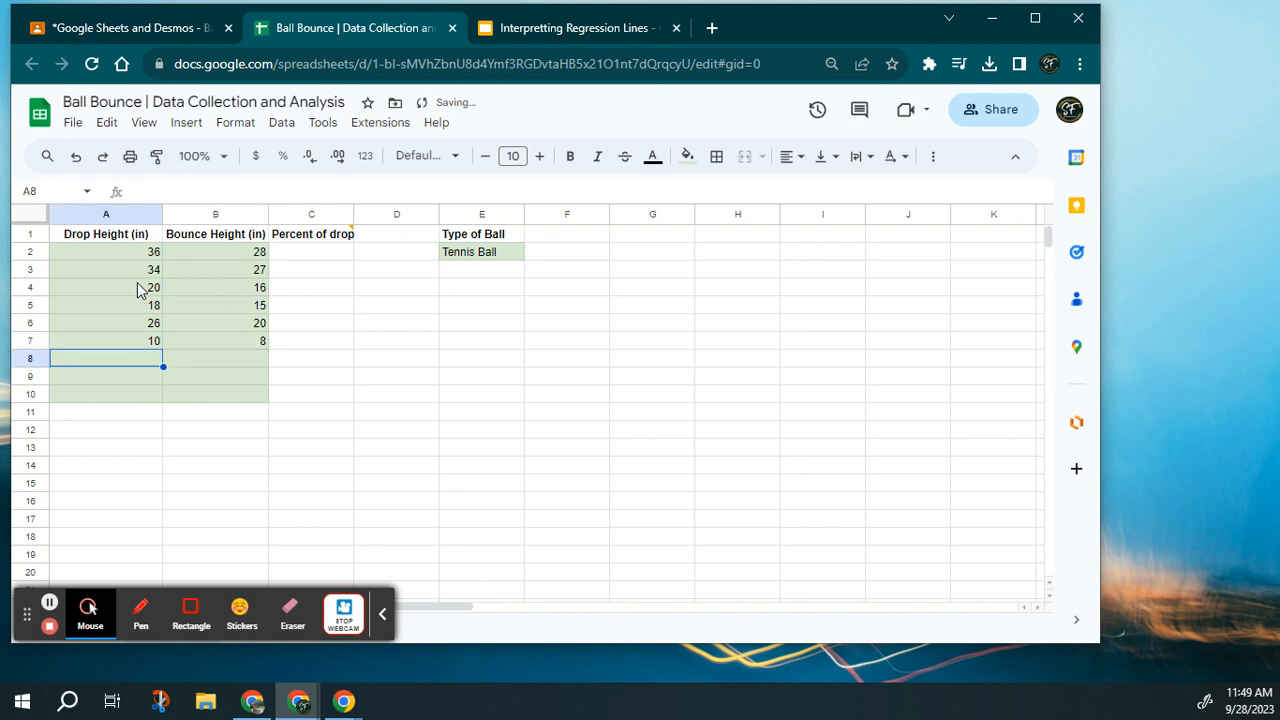
Step: Fill row 8 with drop height 32 and bounce height 24, and row 9 with 30 and 23
text(32)
key(Tab)
text(2)
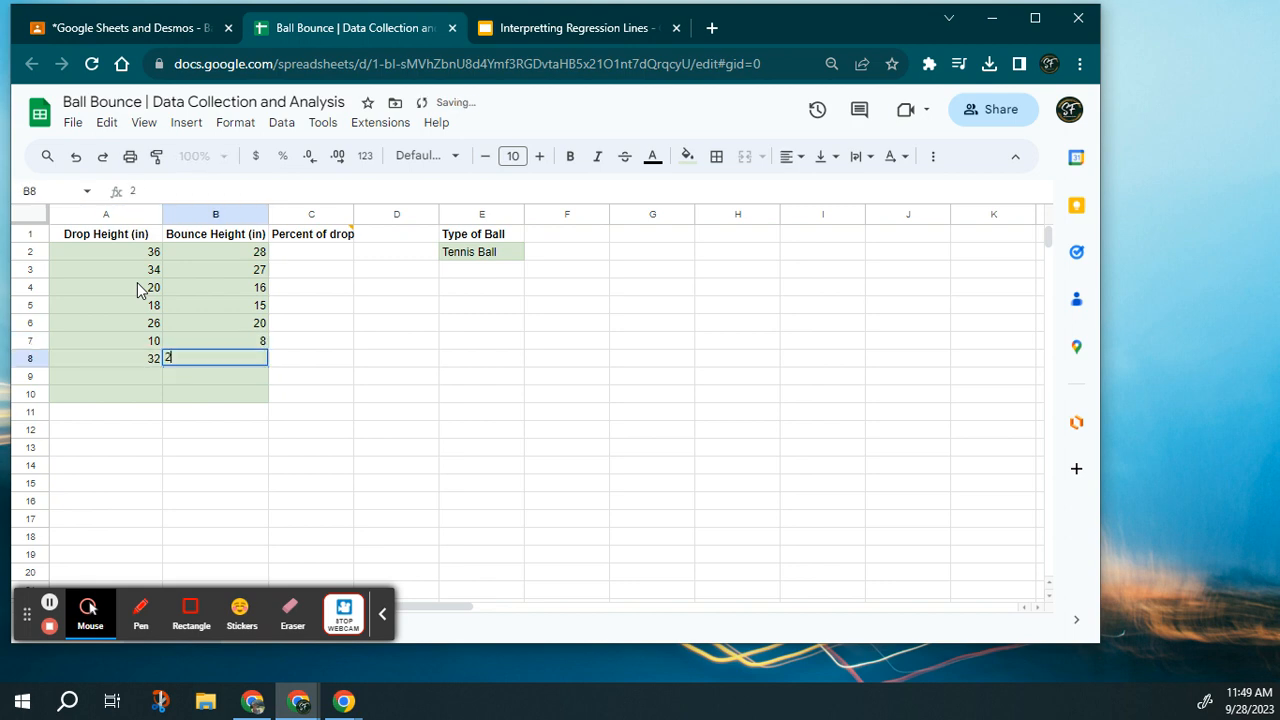
text(4)
key(Return)
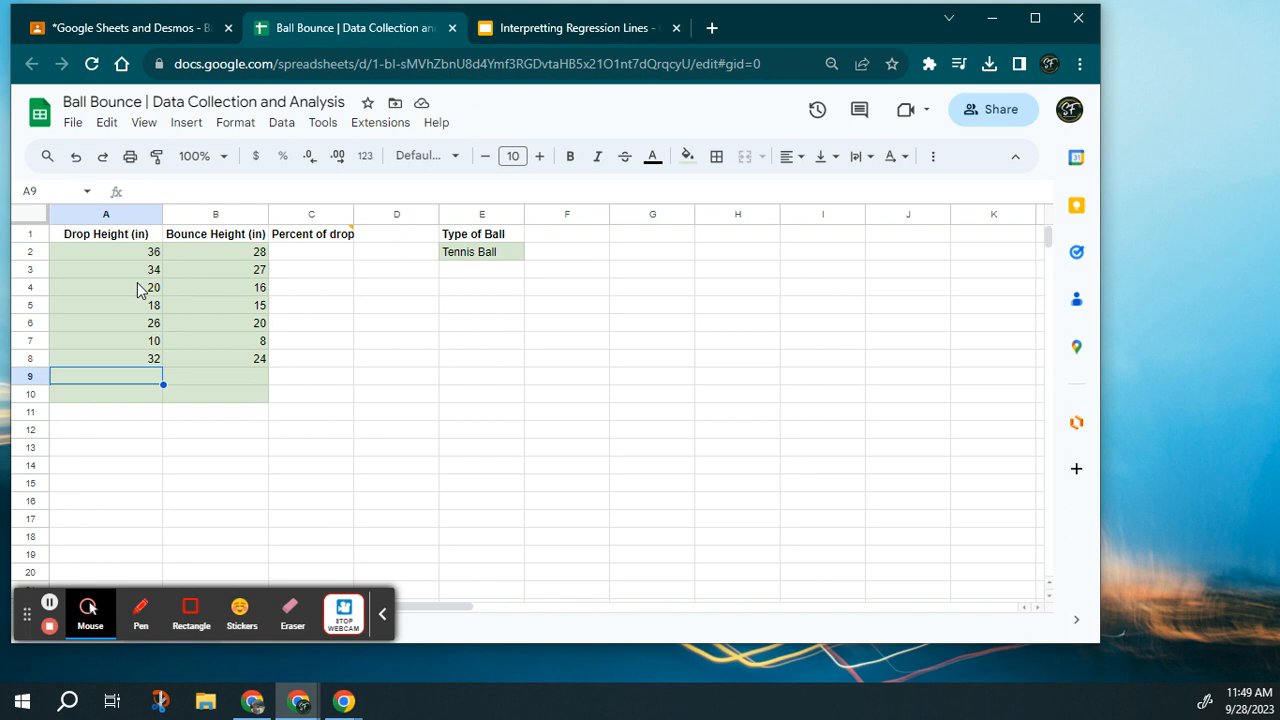
text(30)
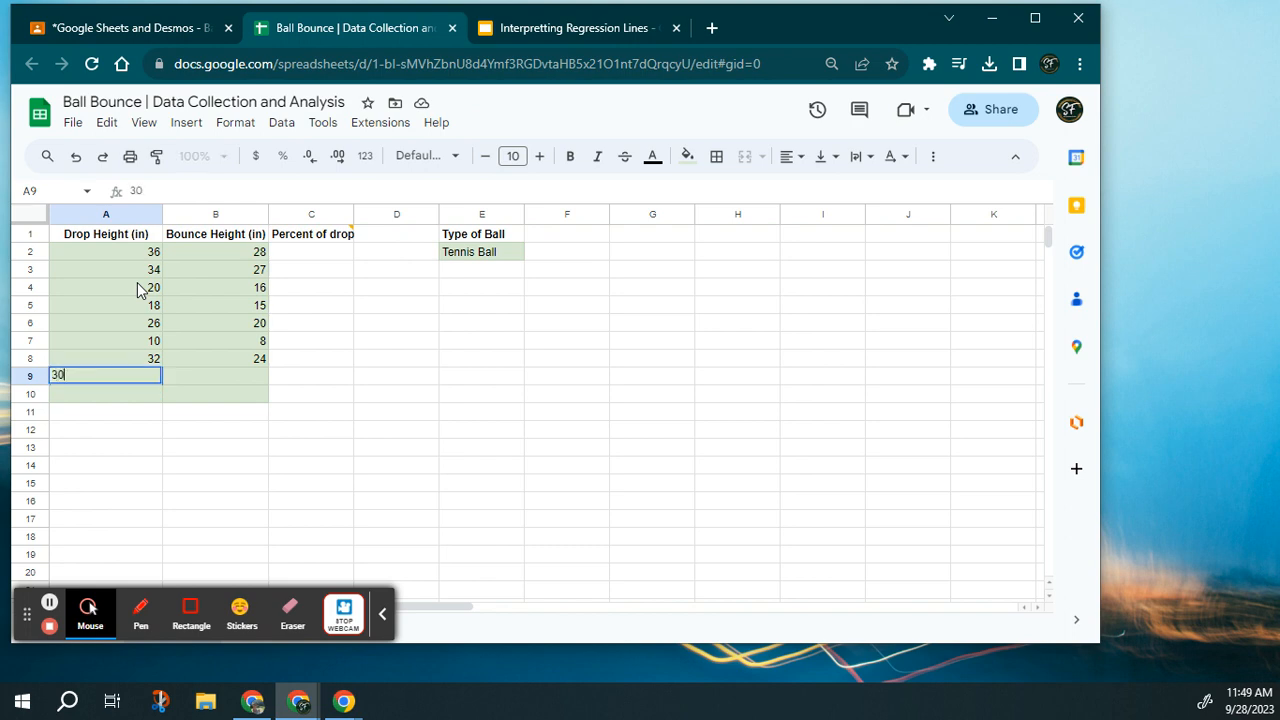
key(Tab)
text(23)
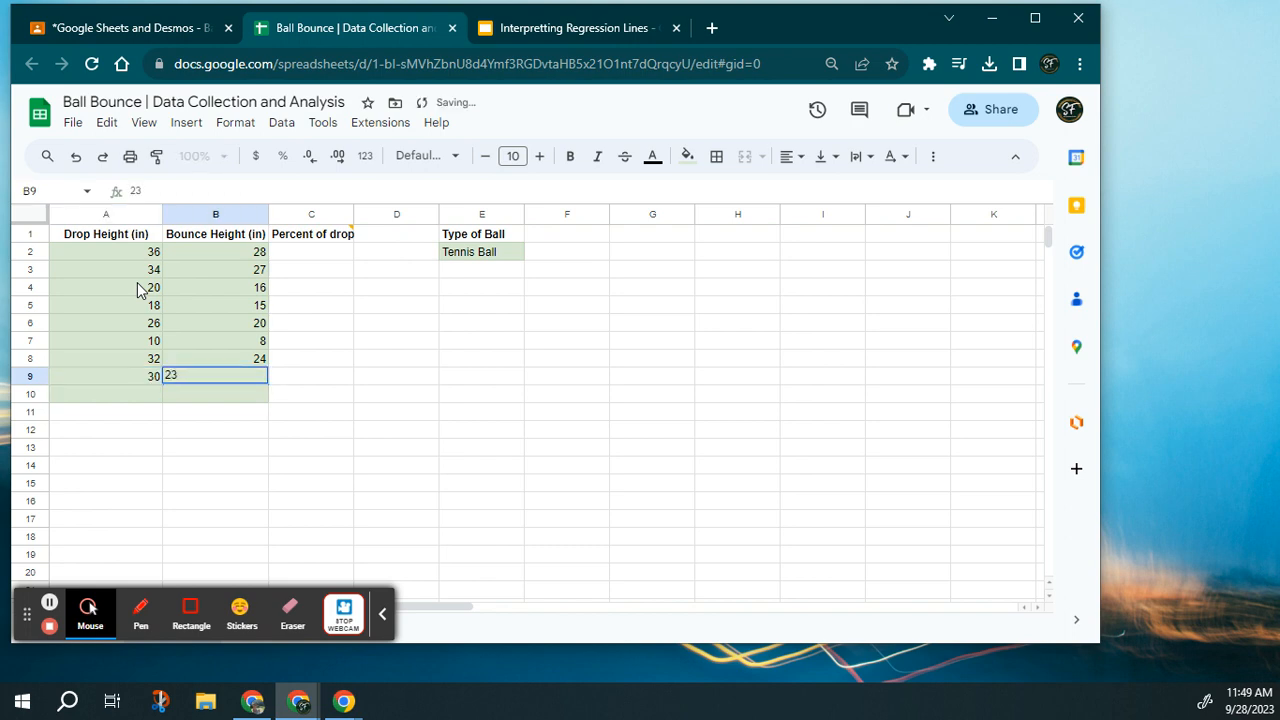
key(Return)
Step: Complete the data table with drop height 28 and bounce height 21 in row 10
text(28)
key(Tab)
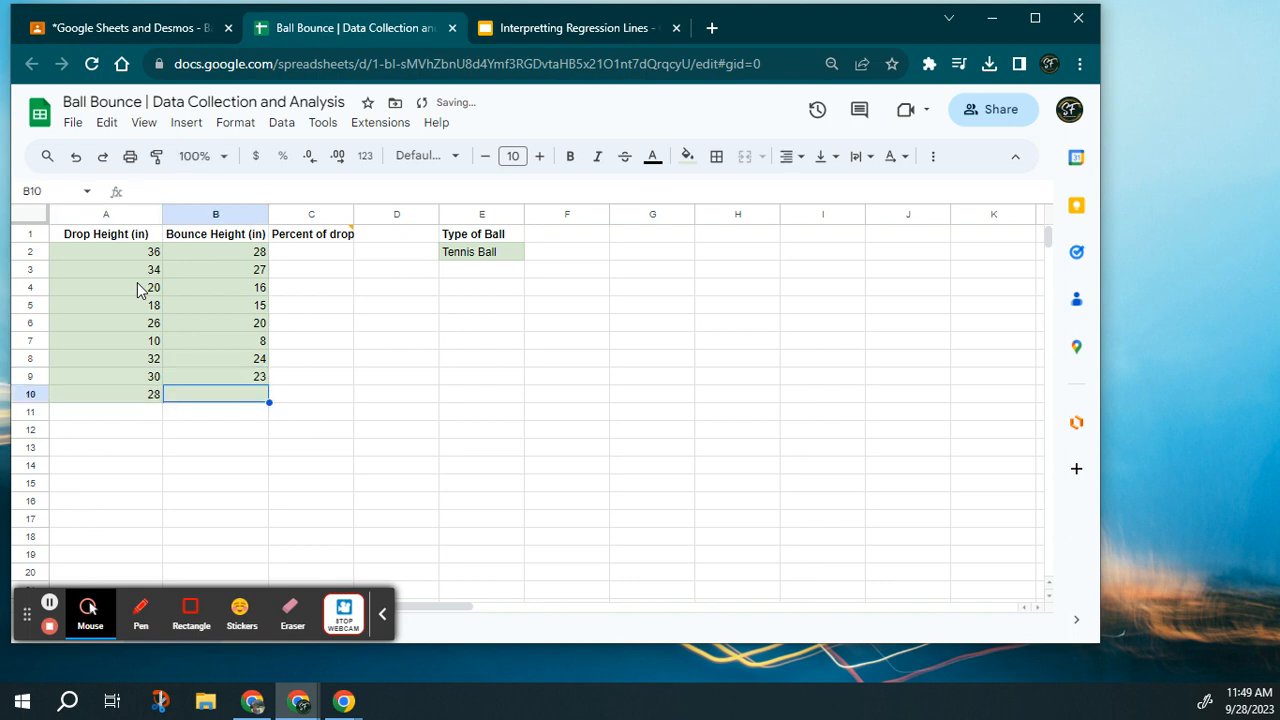
text(21)
click(531, 557)
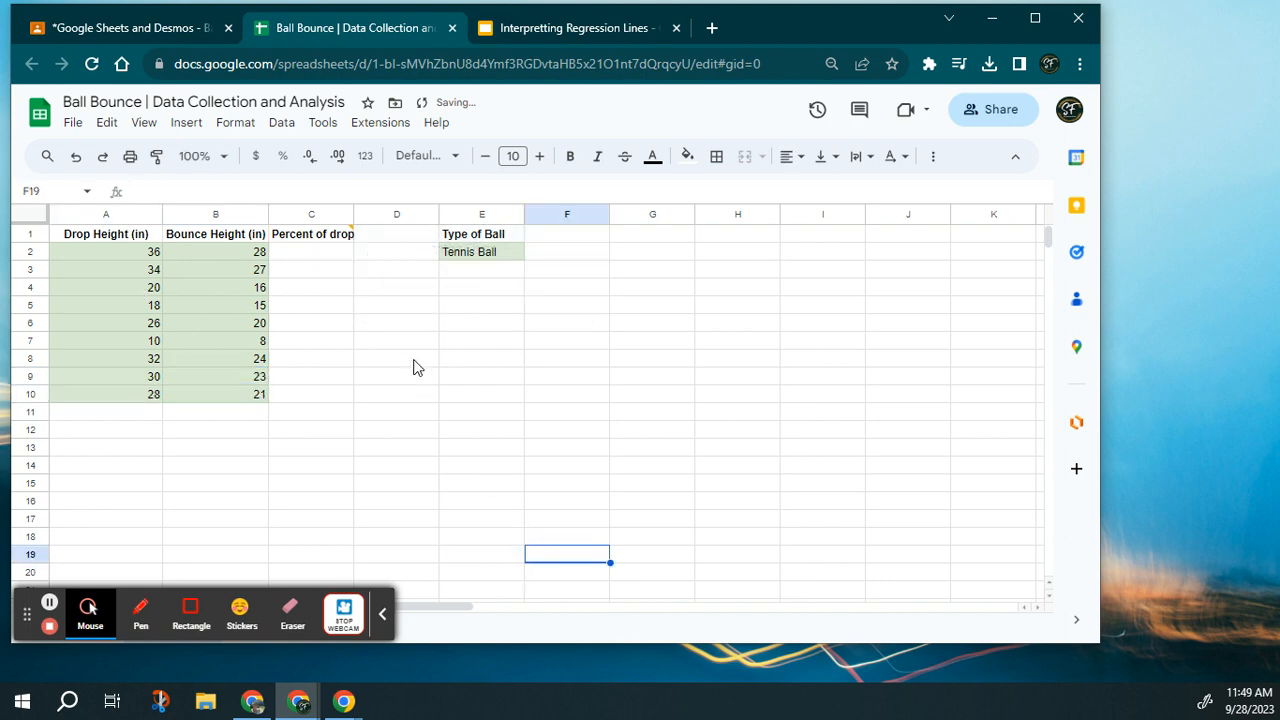
Step: Read the comment attached to the percent of drop height header in C1
click(470, 254)
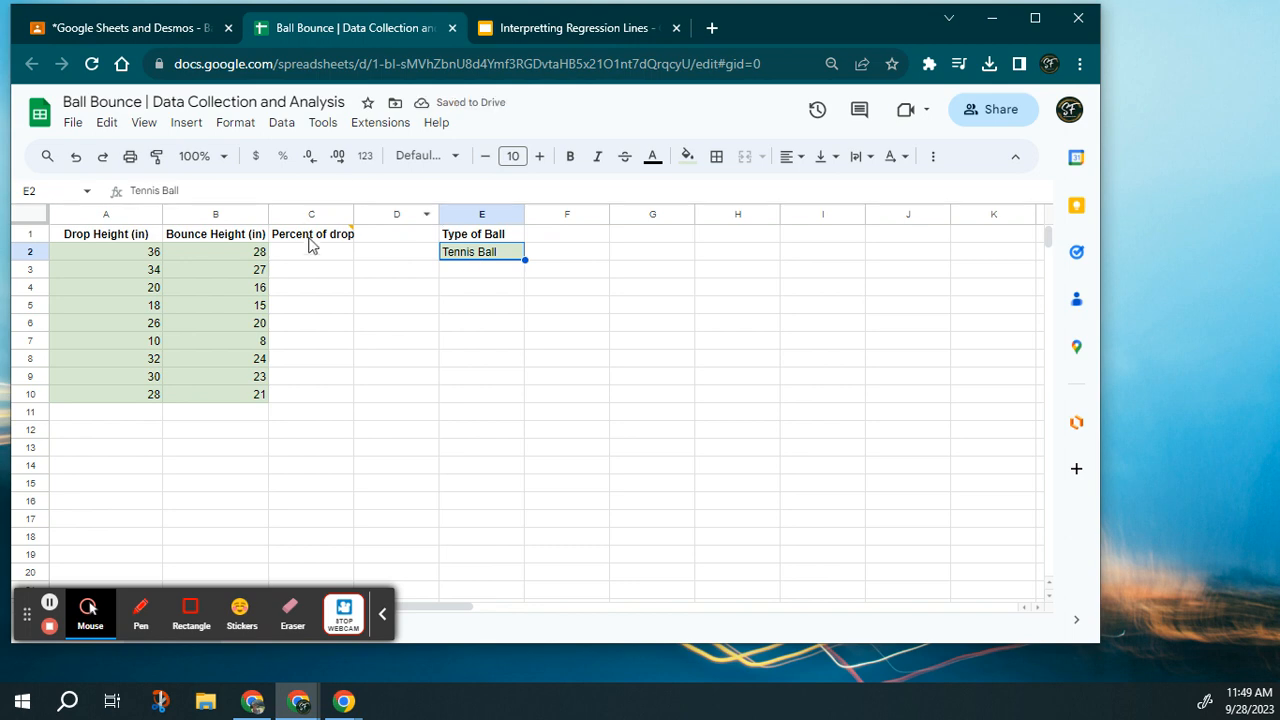
drag(312, 250, 316, 394)
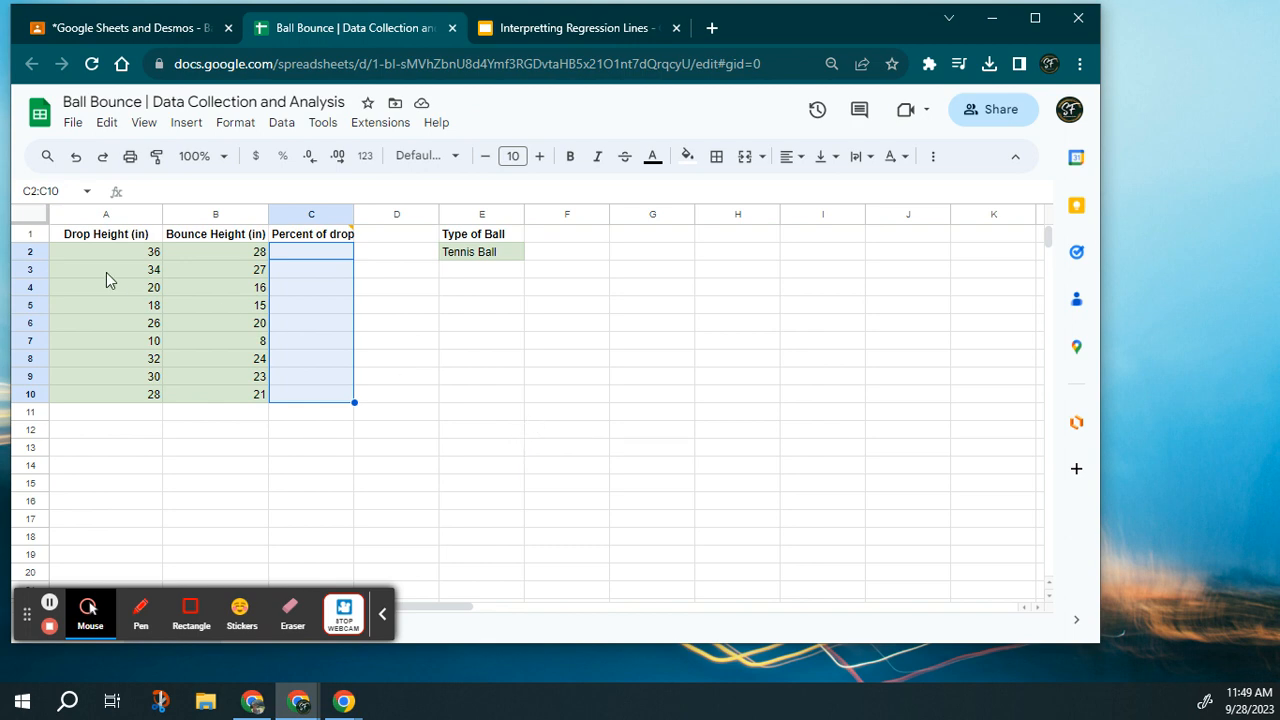
click(432, 322)
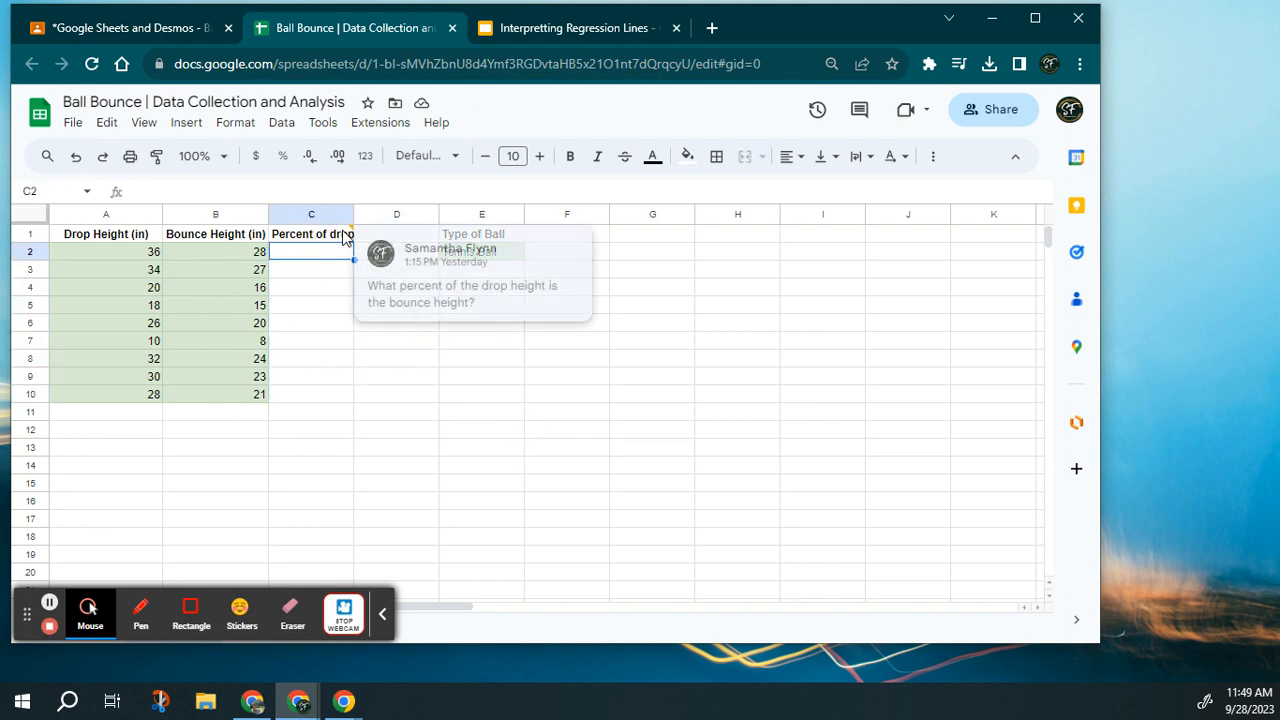
click(345, 234)
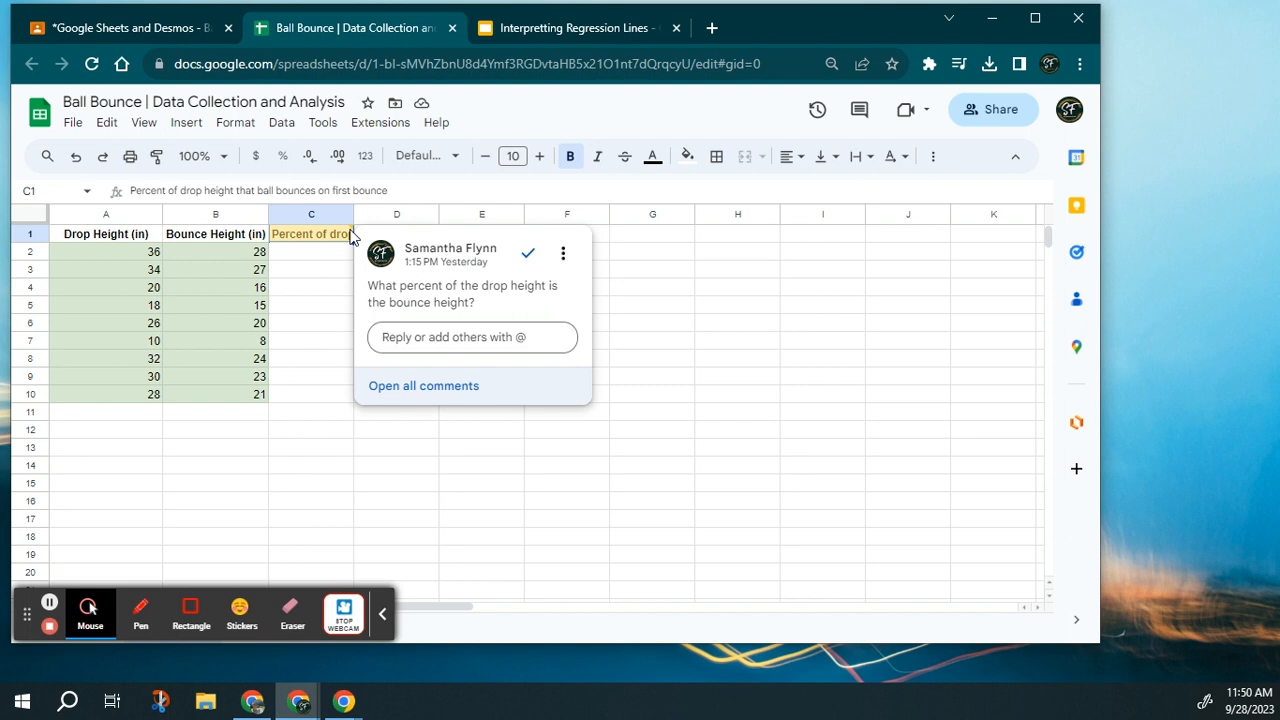
Step: Enter =B2/A2 in C2 to divide bounce height by drop height, and accept the suggested autofill through C10
click(293, 261)
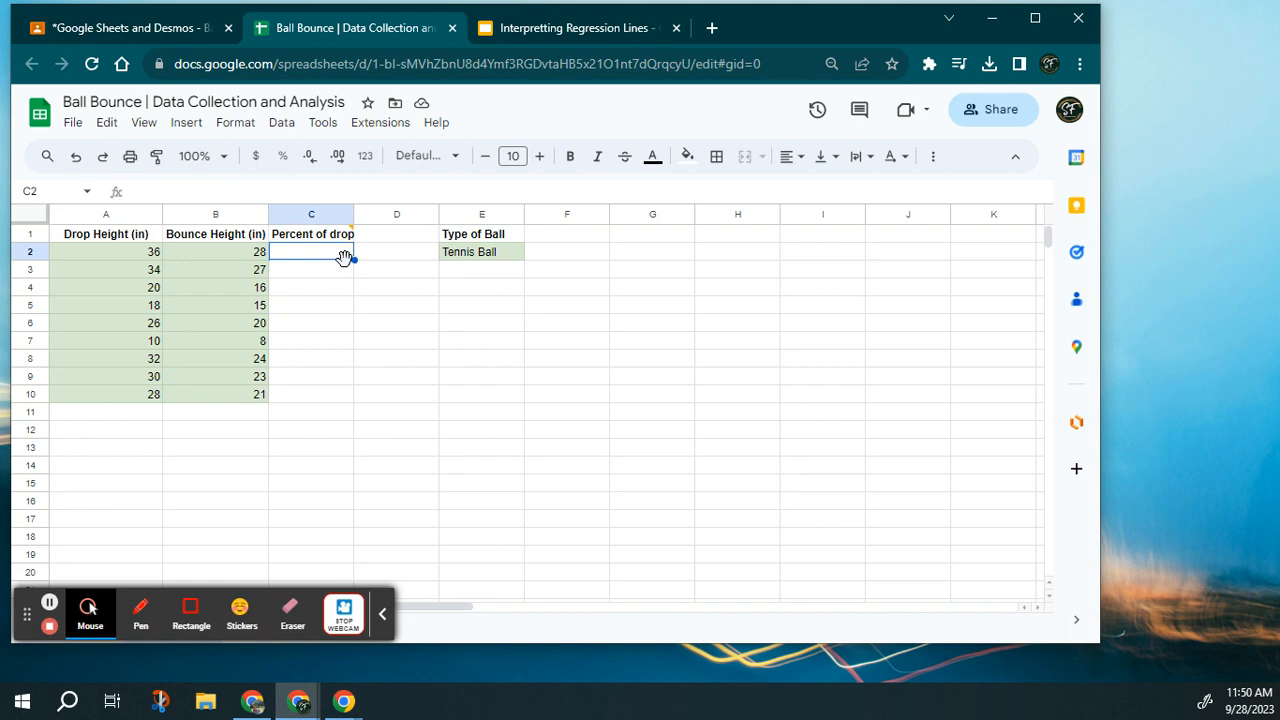
text(=)
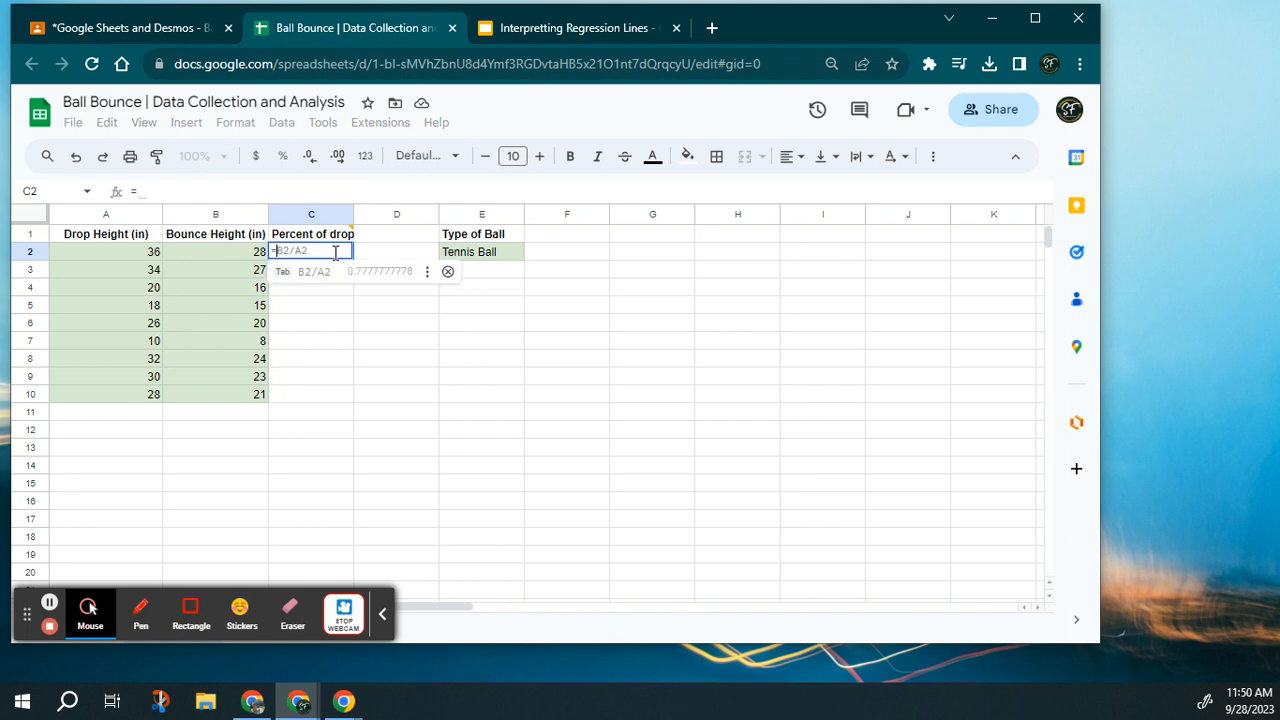
mouse_move(340, 234)
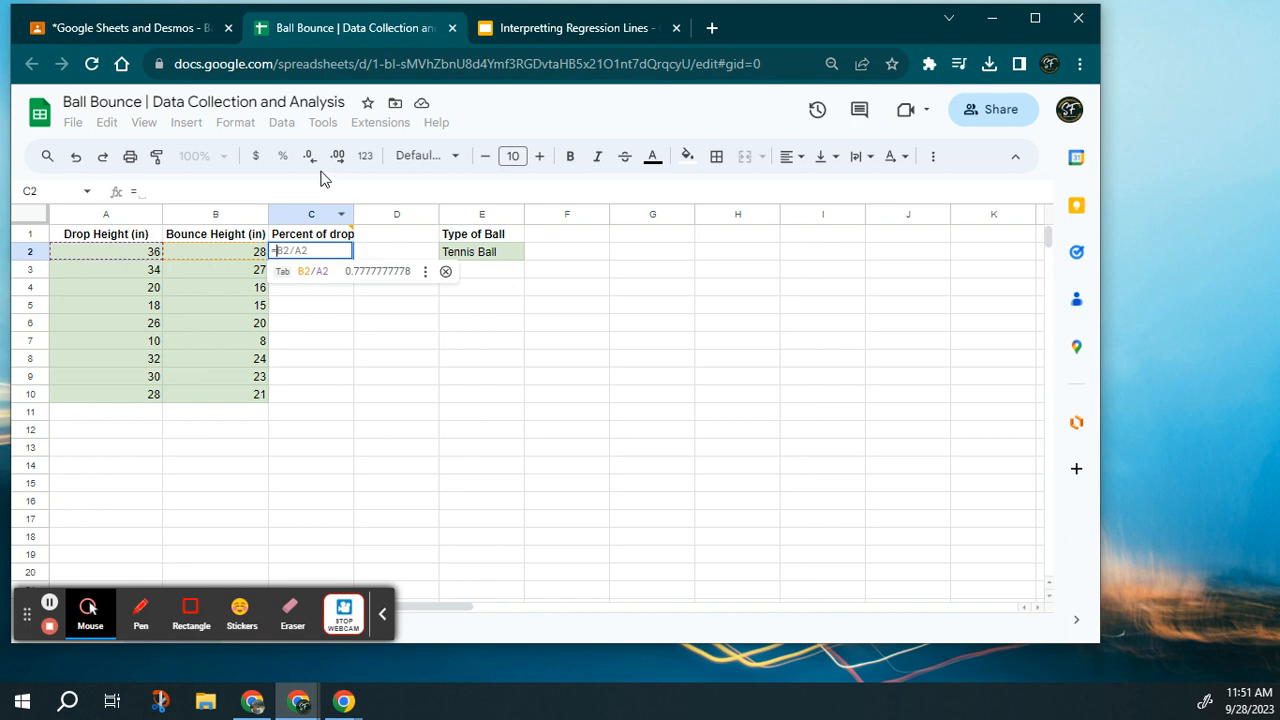
click(220, 258)
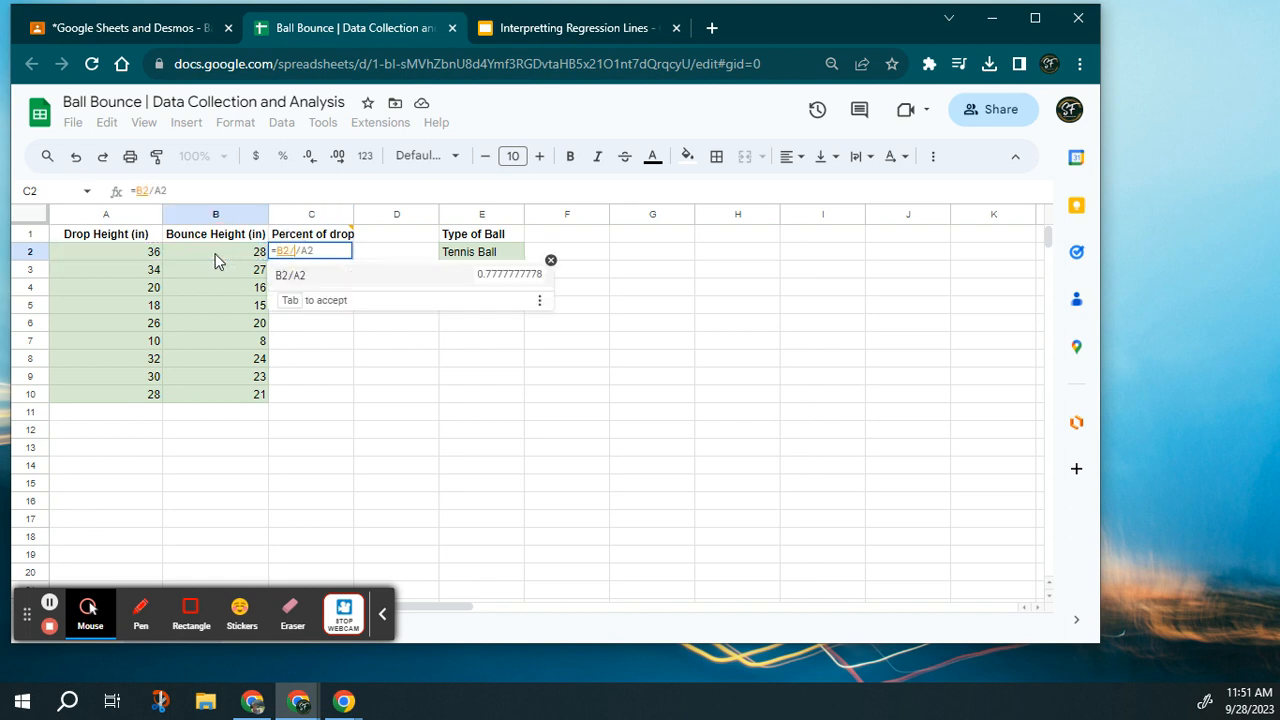
click(128, 256)
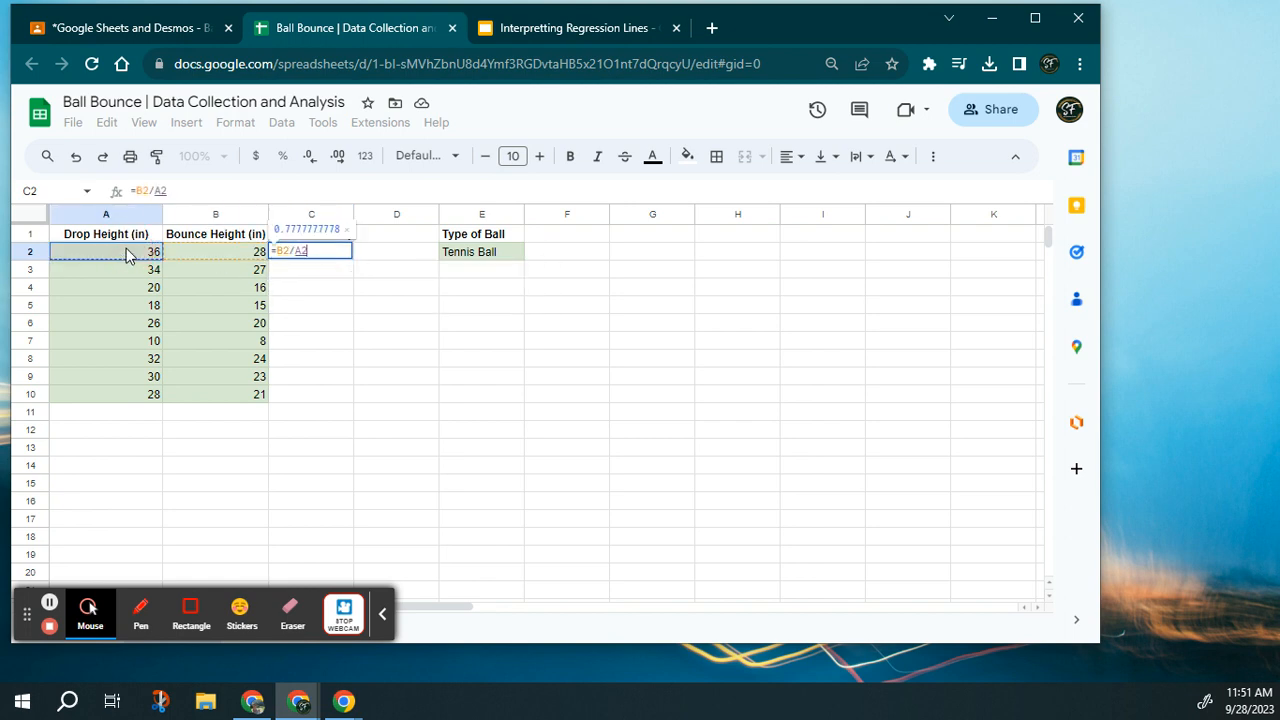
key(Return)
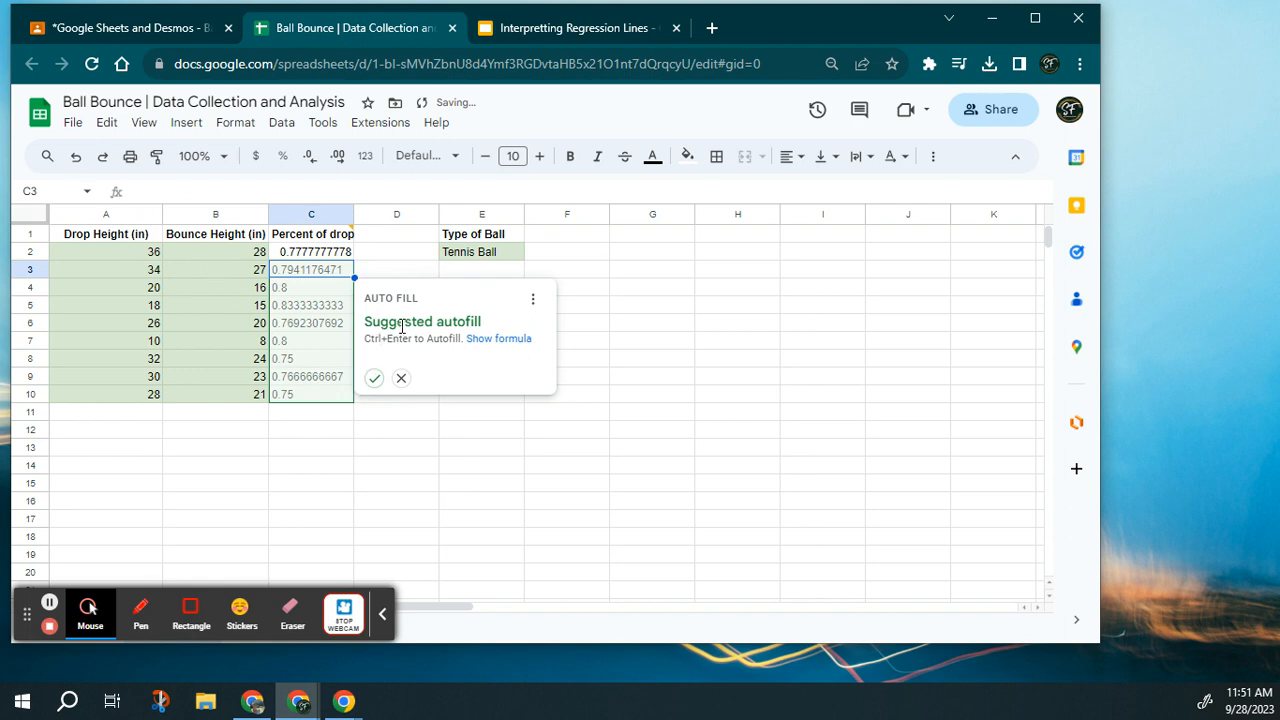
click(374, 378)
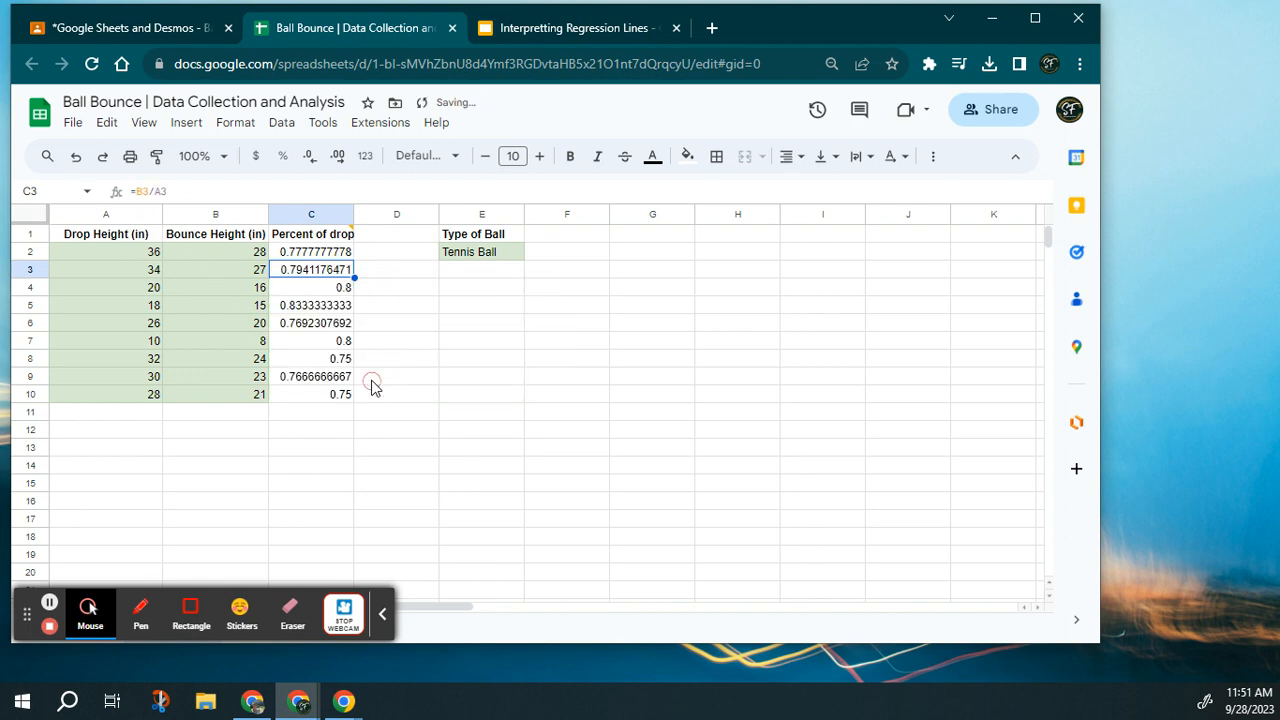
Step: Format the calculated ratios in C2:C10 as percentages
drag(340, 252, 345, 405)
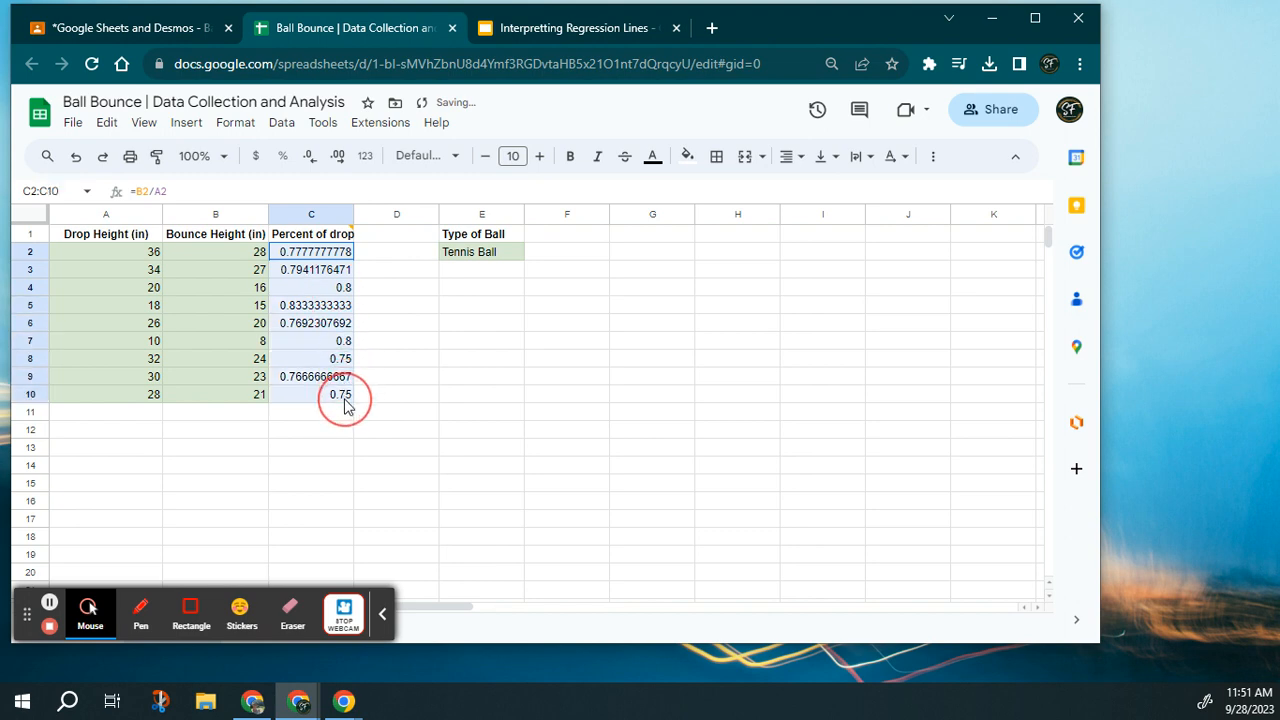
click(282, 160)
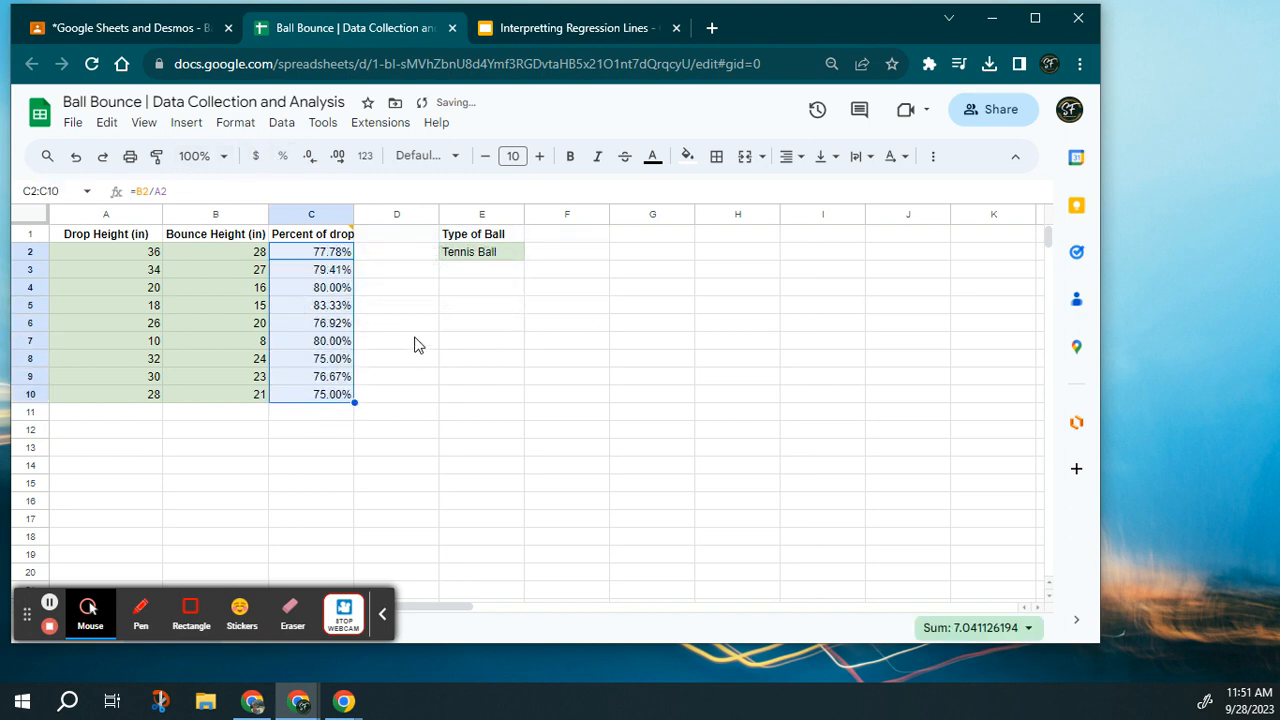
click(418, 345)
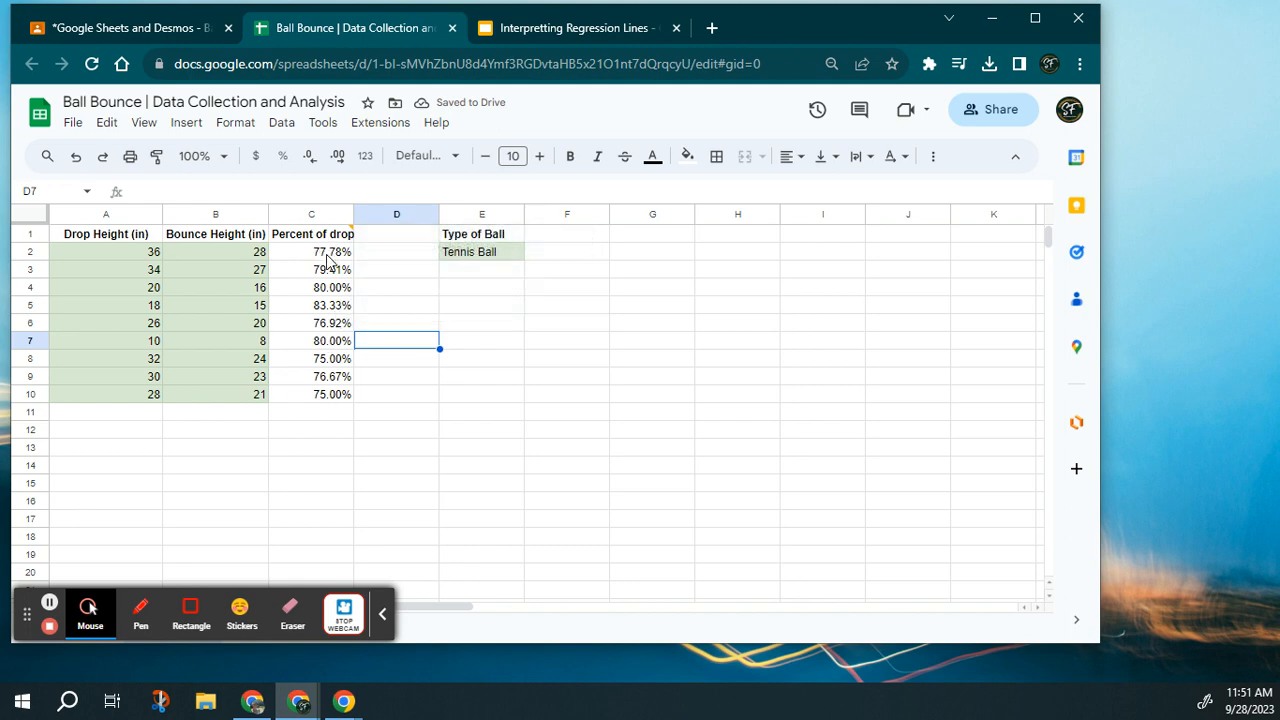
Step: Label cell B12 below the data table as average
click(328, 431)
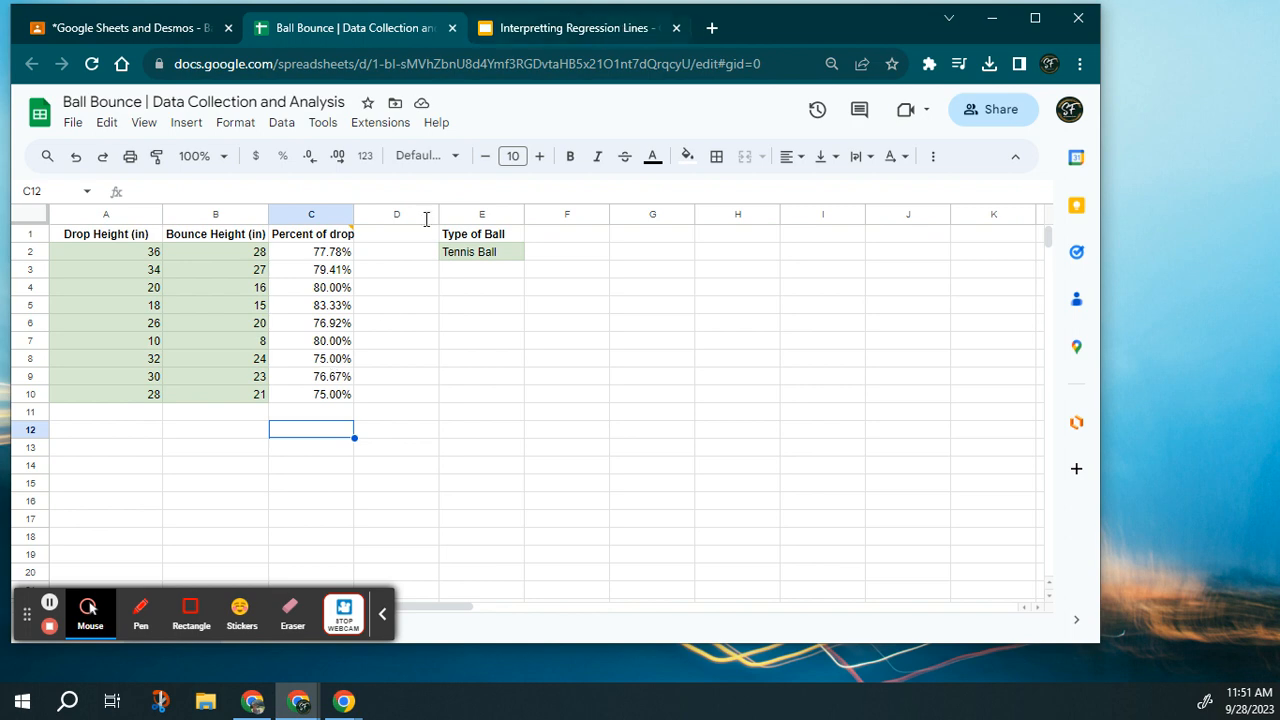
click(249, 436)
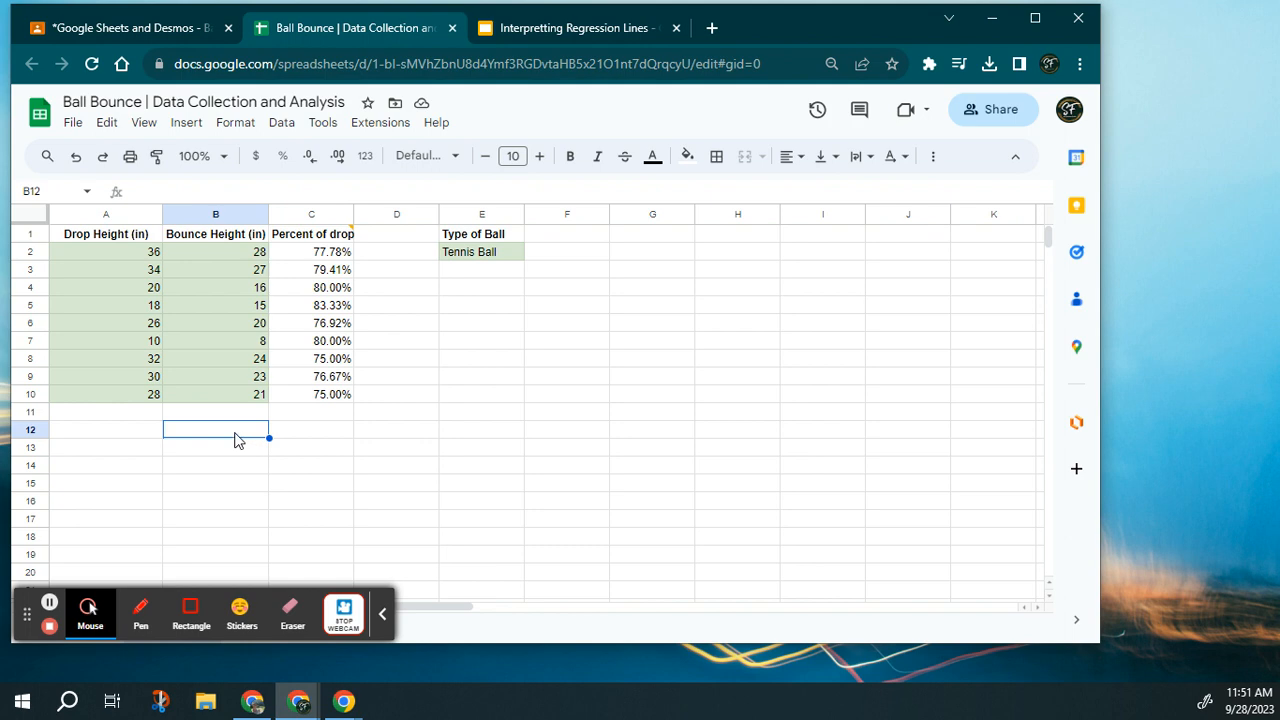
text(=avg)
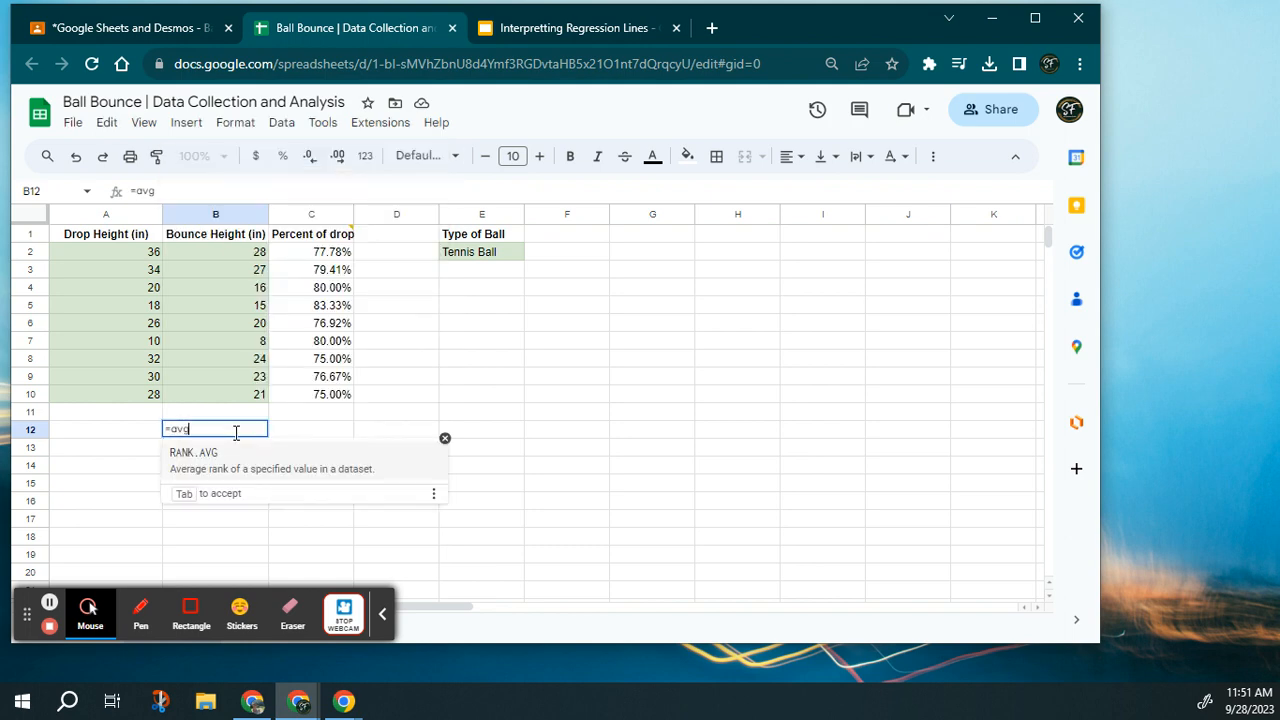
key(BackSpace)
key(BackSpace)
key(BackSpace)
key(BackSpace)
text(average)
Step: Enter =AVERAGE(C2:C10) in C12 to average the bounce percentages
click(309, 428)
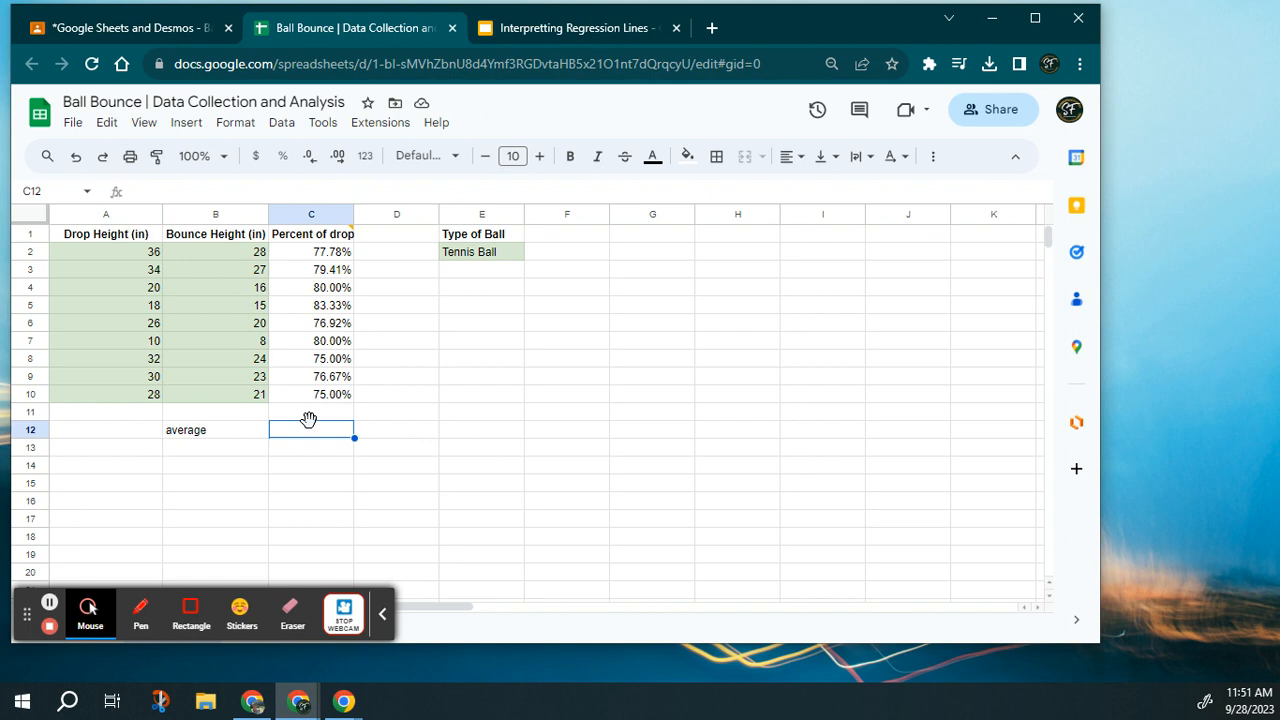
text(=av)
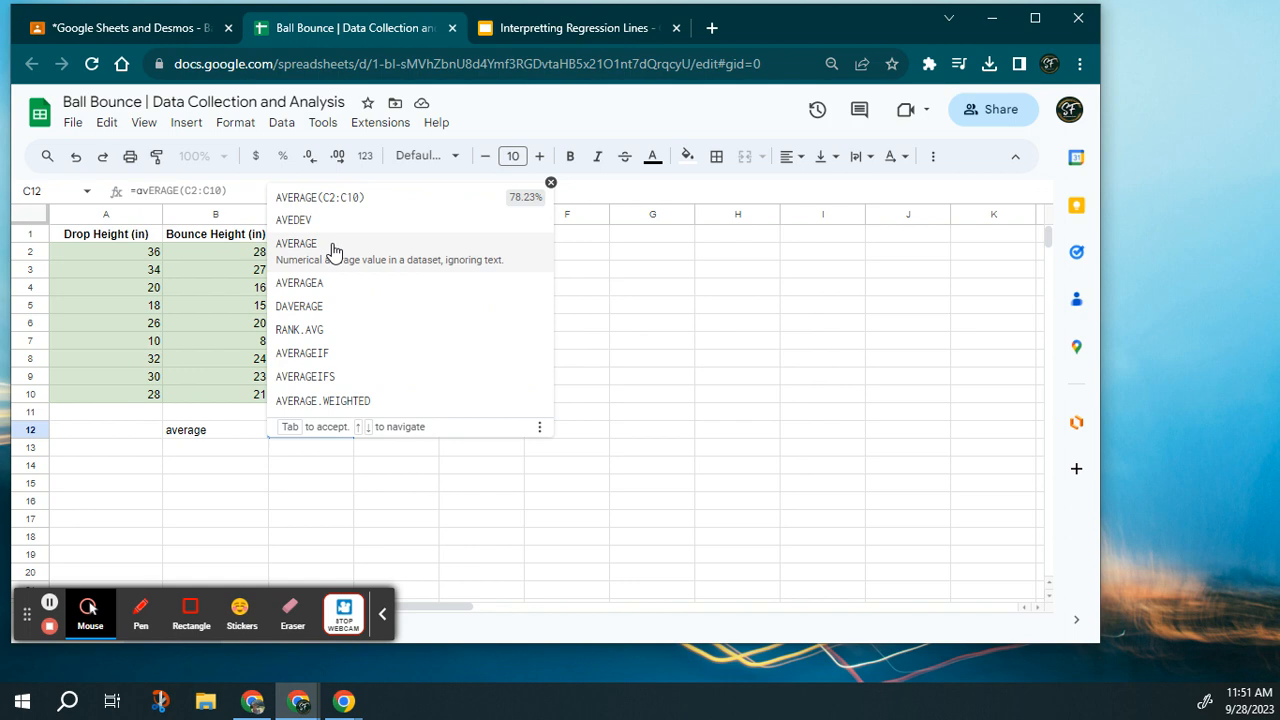
key(Tab)
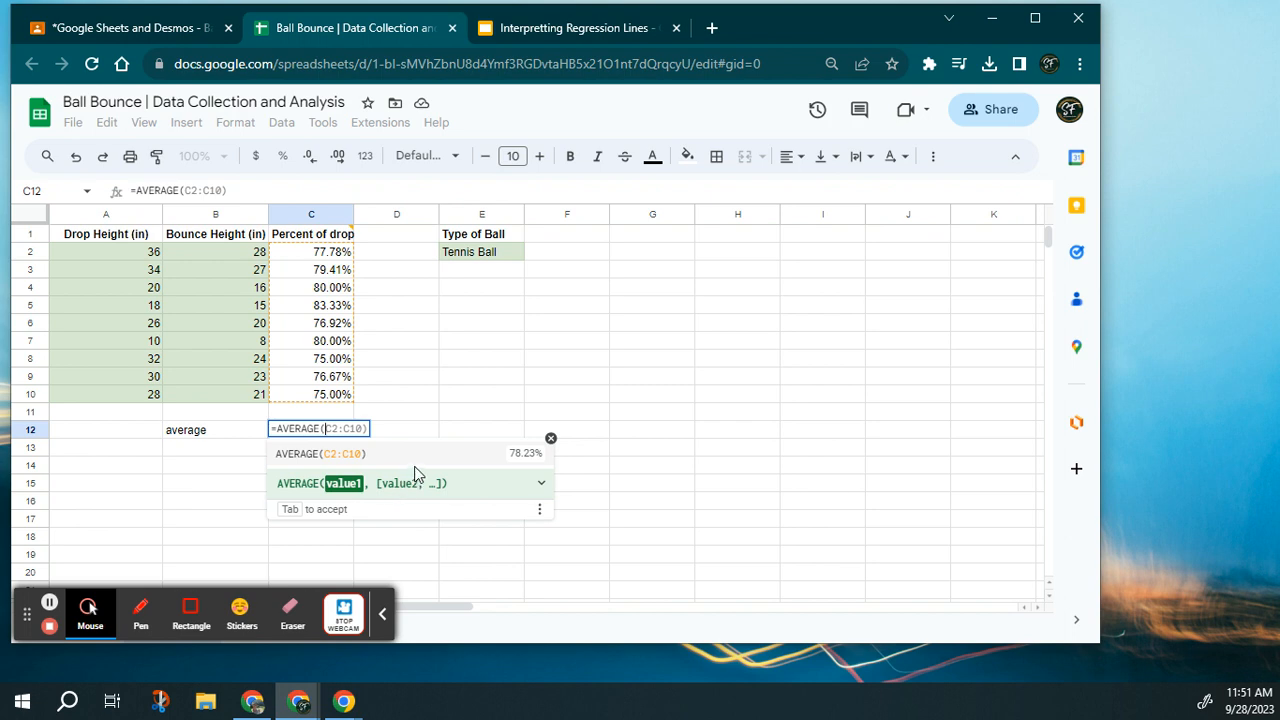
key(Return)
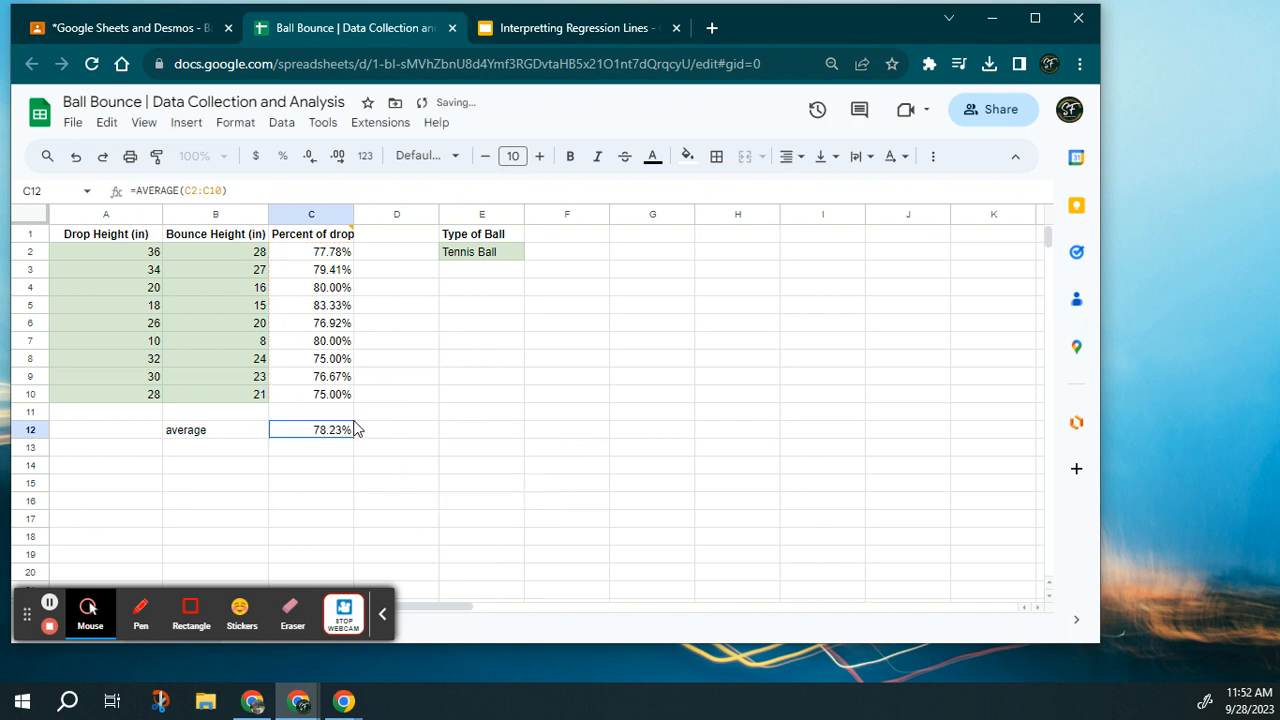
Step: Label B13 as median and enter =median(C2:C10) in C13 for the bounce percentages
click(222, 454)
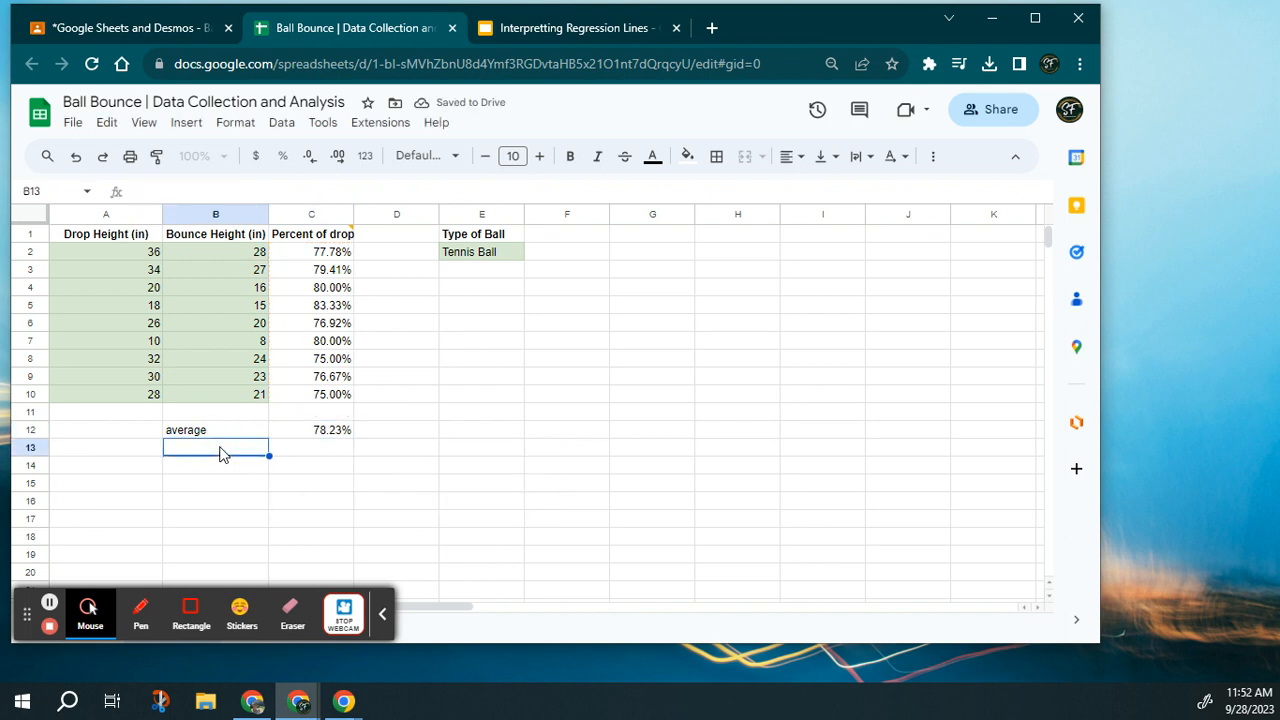
text(median)
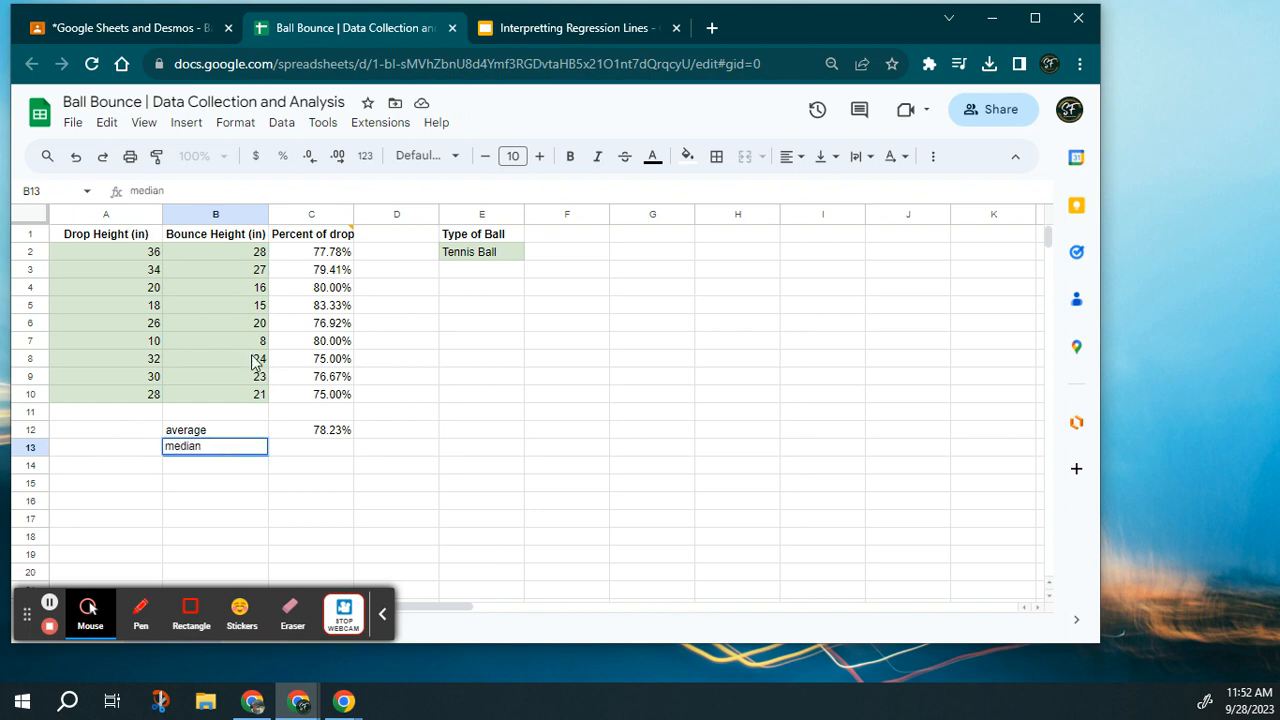
click(338, 451)
text(=)
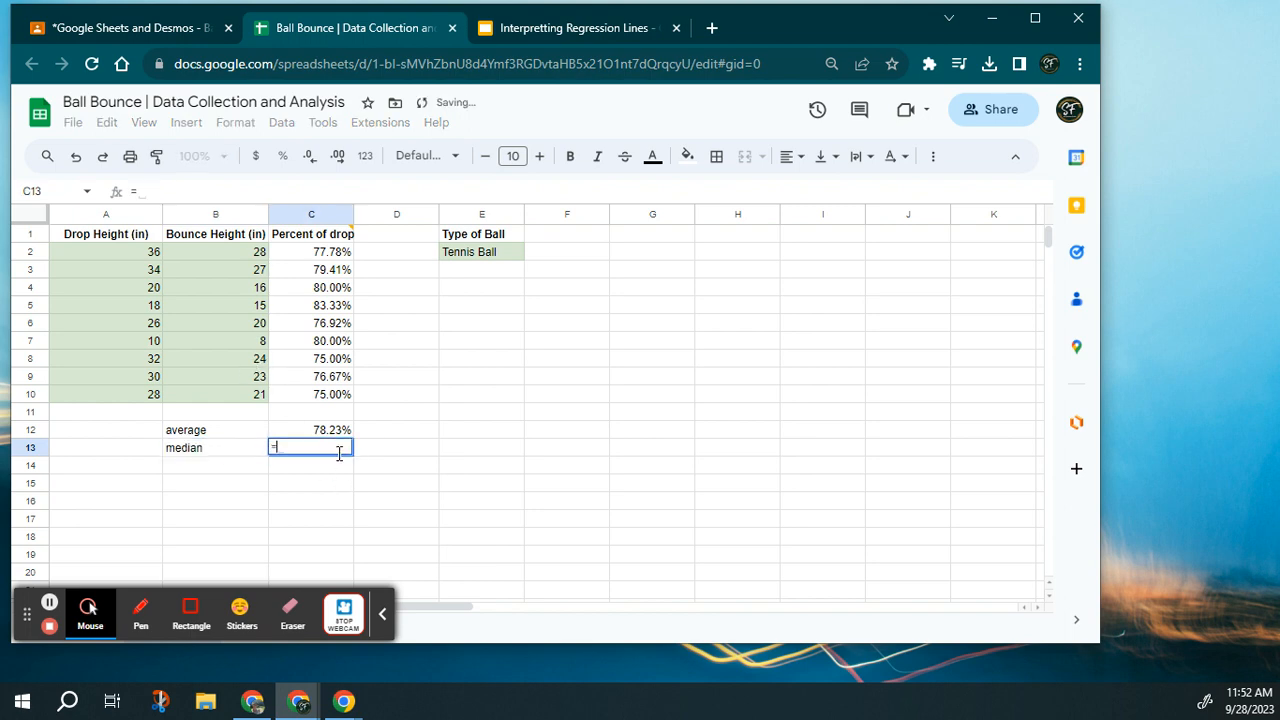
text(median)
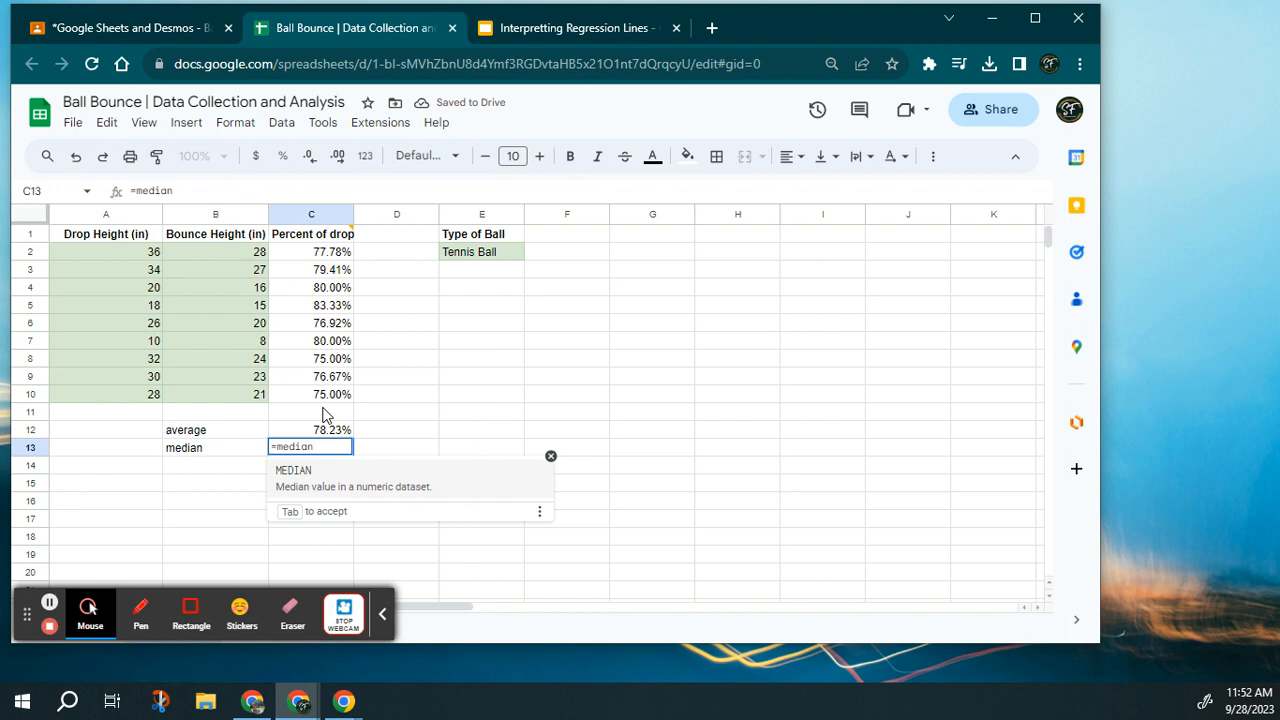
text(()
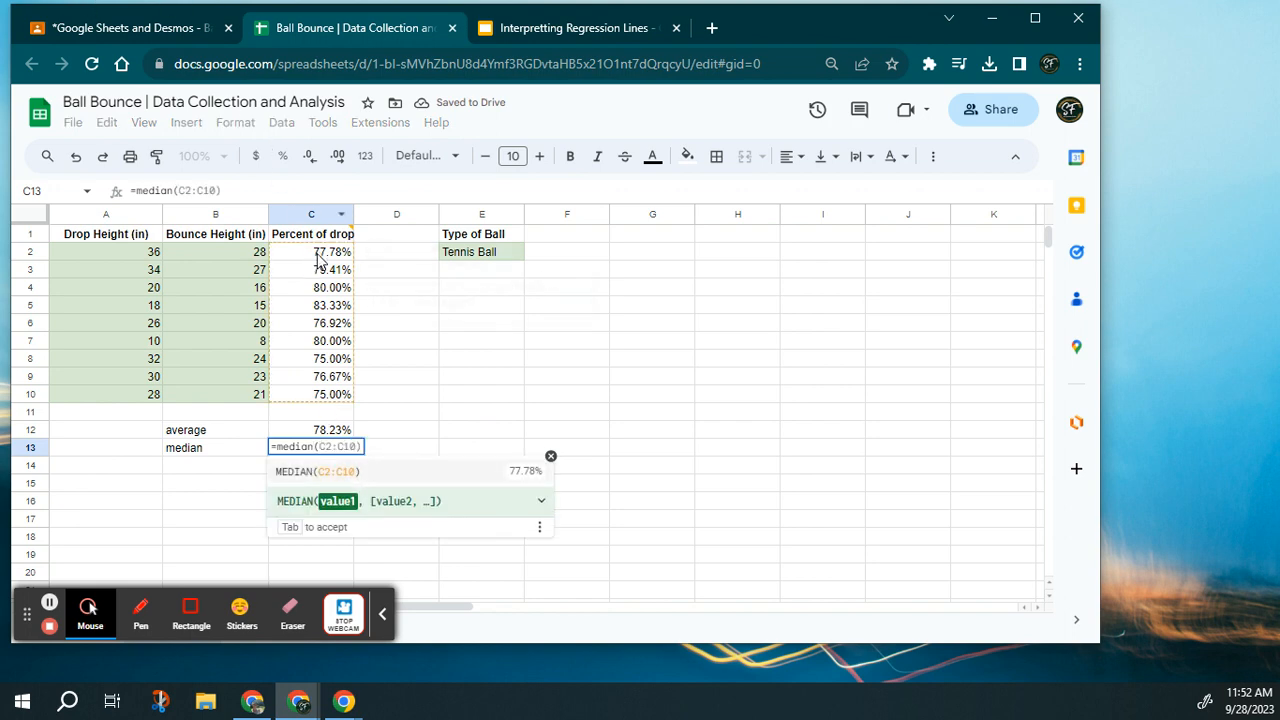
drag(318, 258, 308, 400)
key(Return)
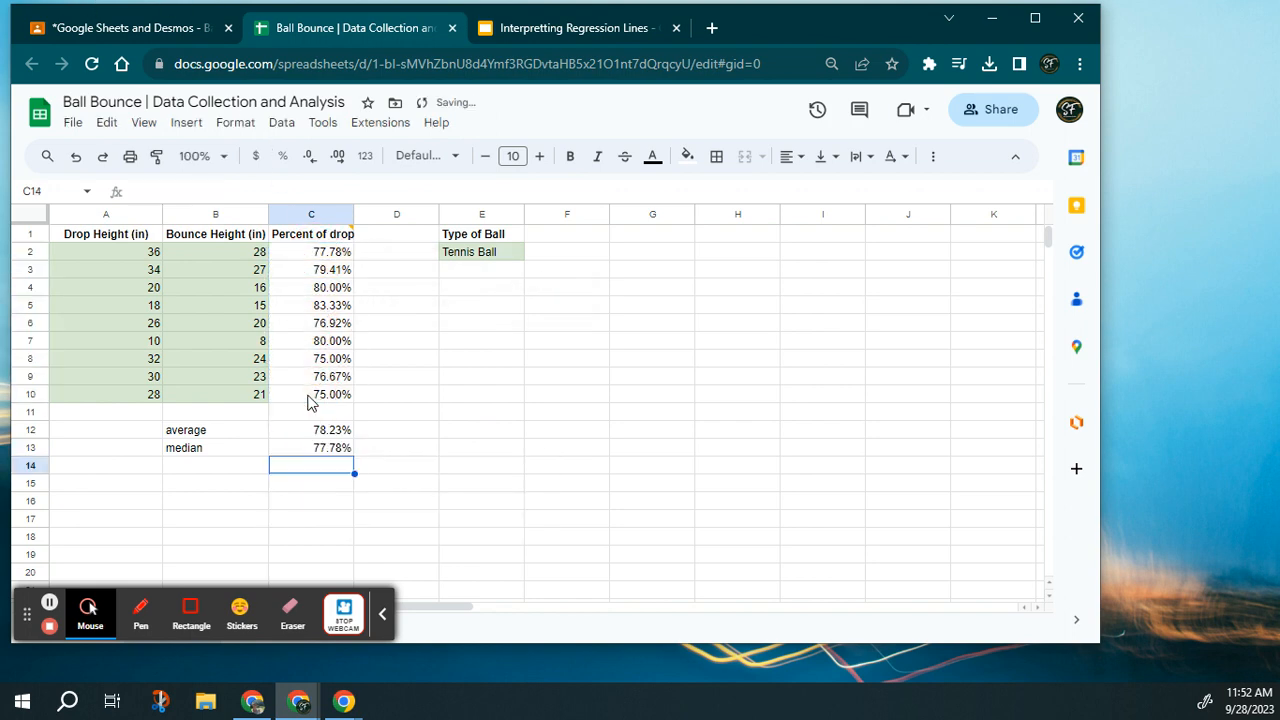
Step: Label B14 as mode and enter =mode(C2:C10) in C14 for the bounce percentages
click(221, 466)
text(mod)
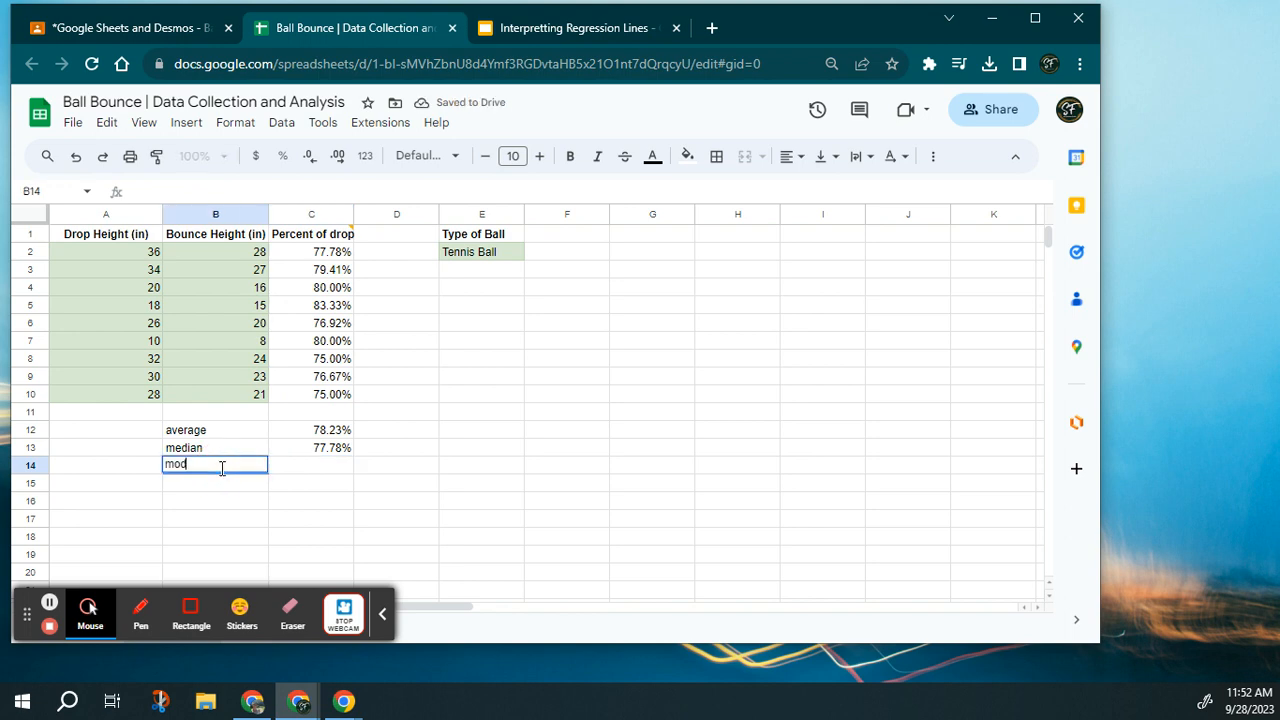
text(e)
click(330, 452)
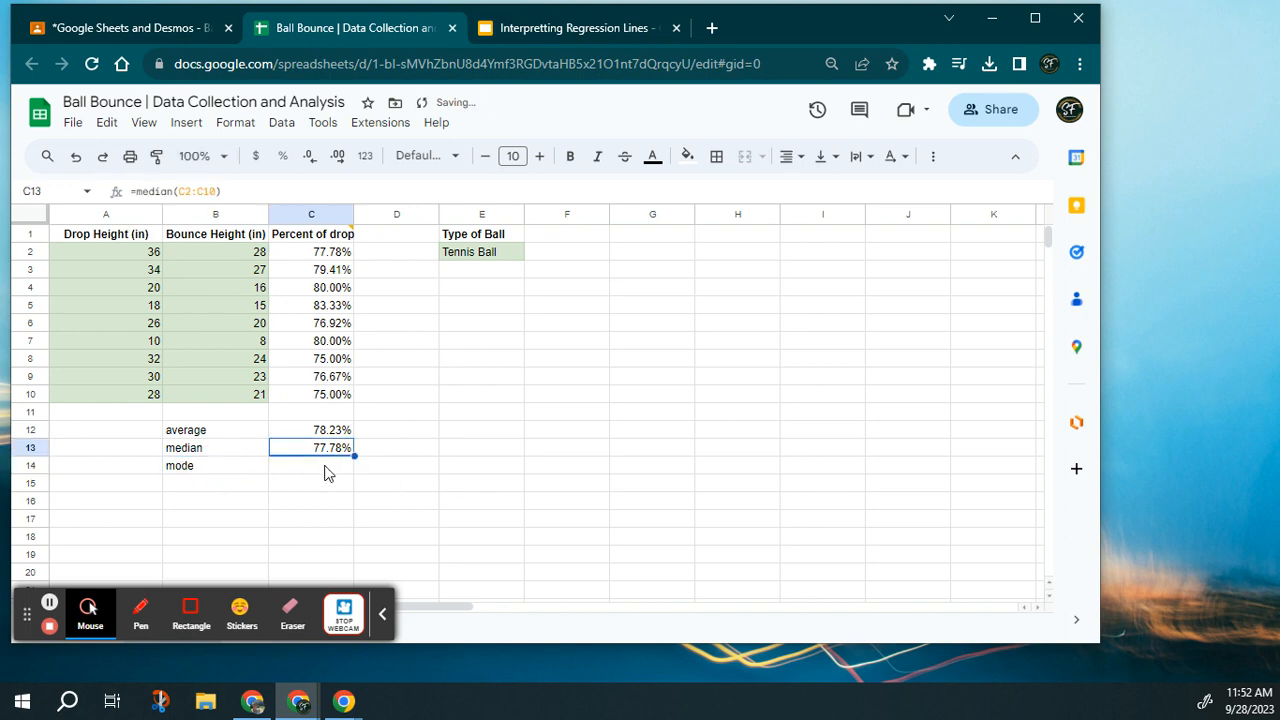
click(328, 466)
text(=mo)
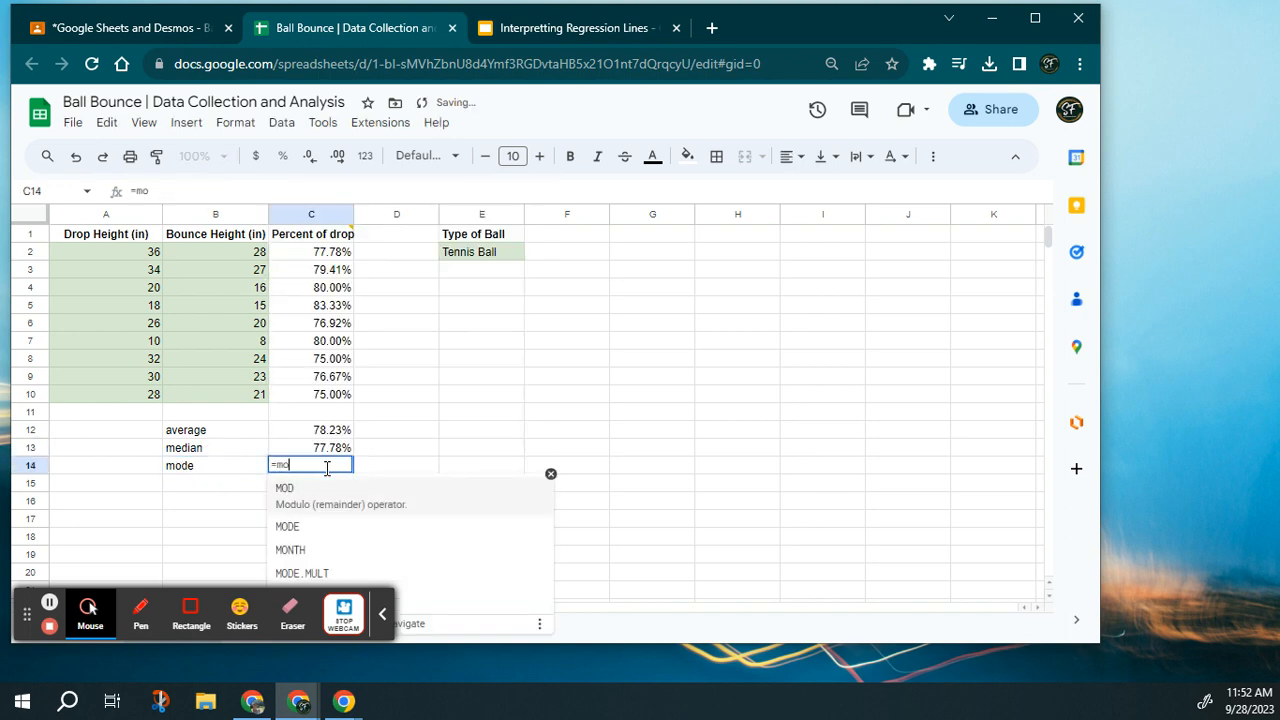
text(de)
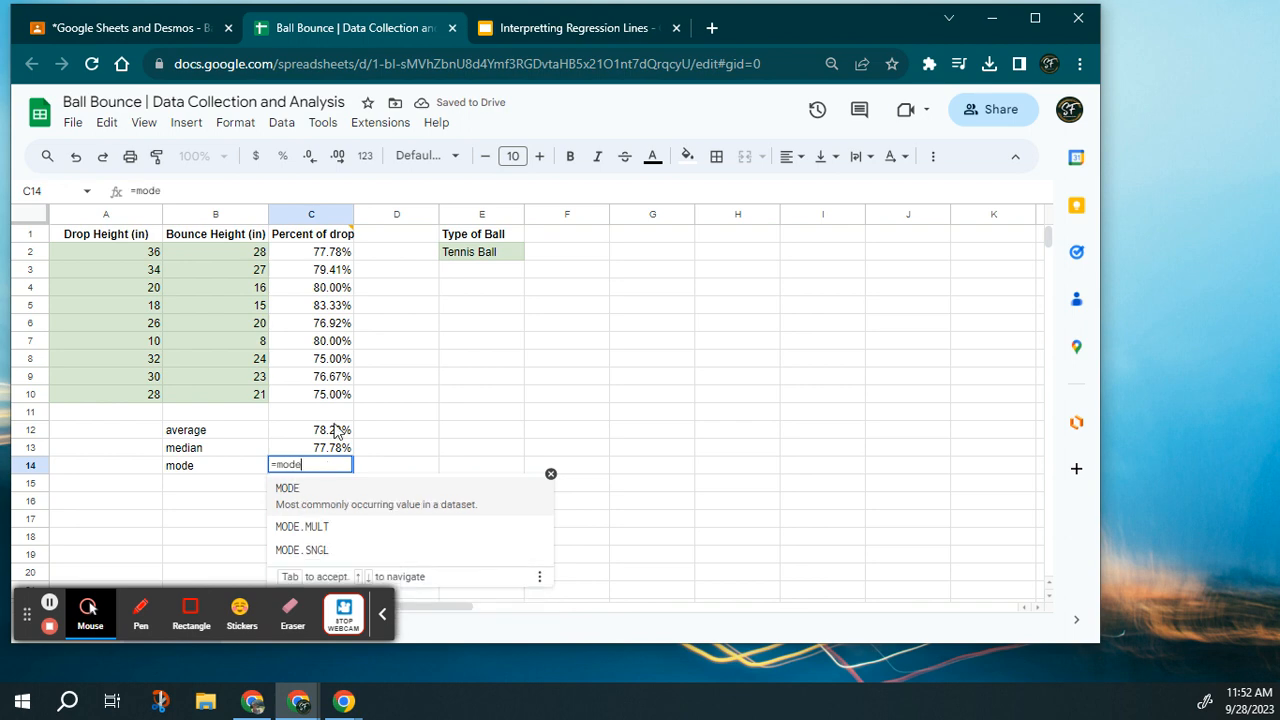
text(()
drag(334, 395, 320, 280)
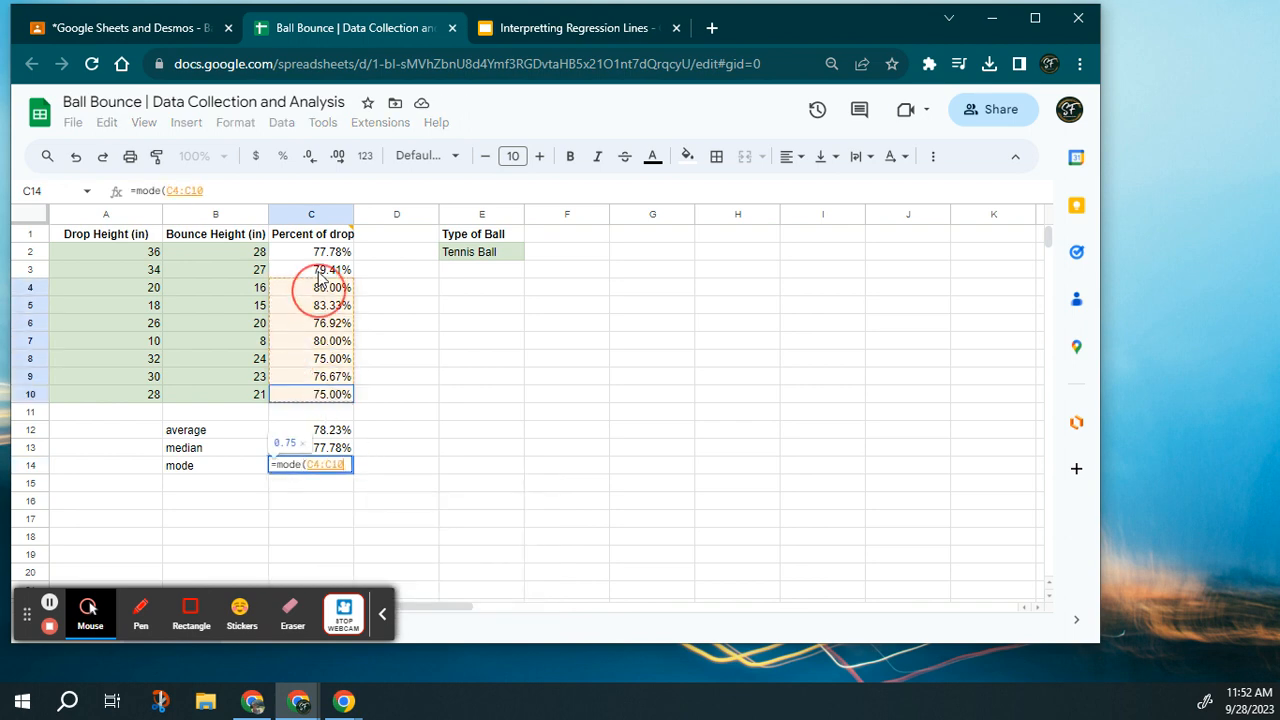
key(Return)
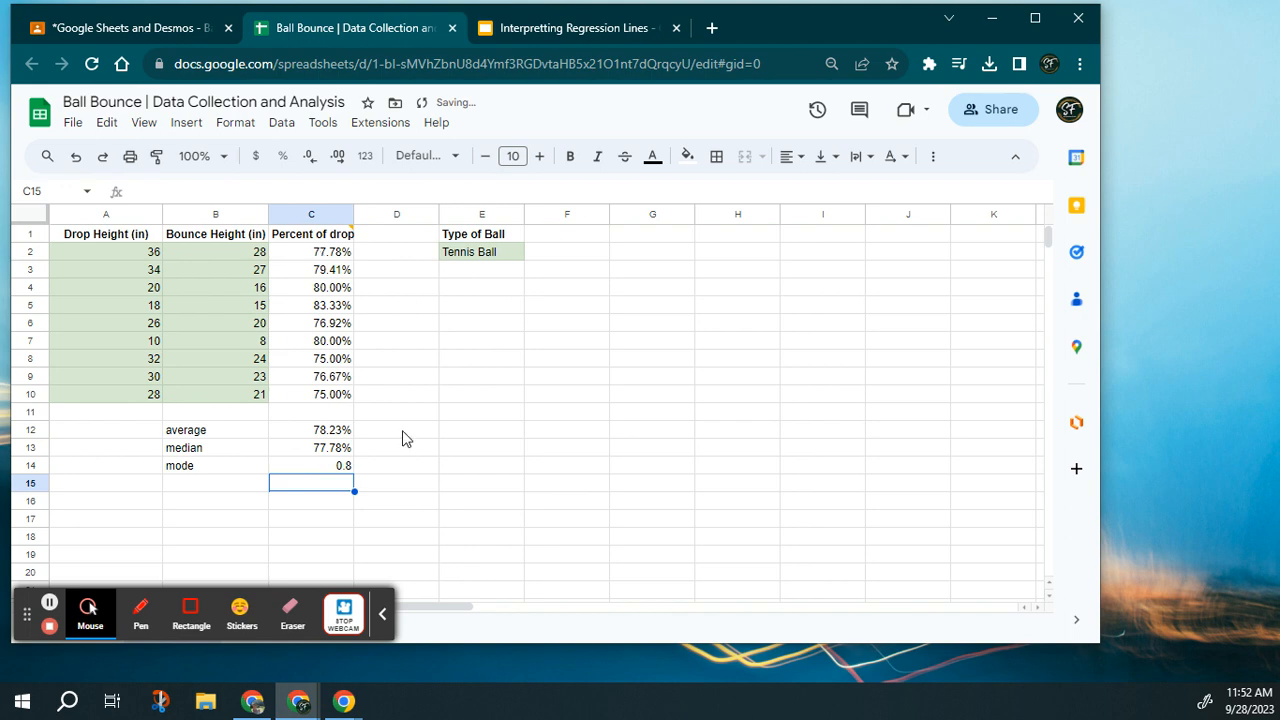
Step: Format the mode value in C14 as a percentage
click(348, 464)
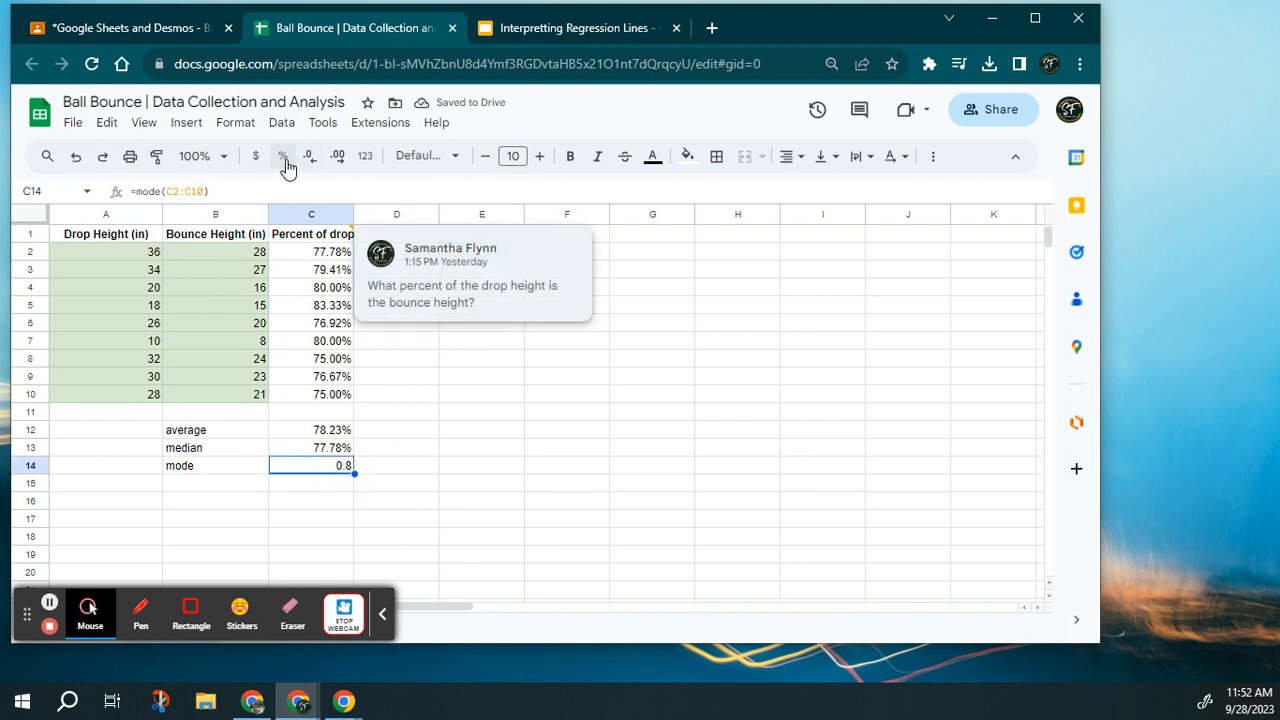
click(285, 160)
click(457, 543)
drag(320, 432, 333, 476)
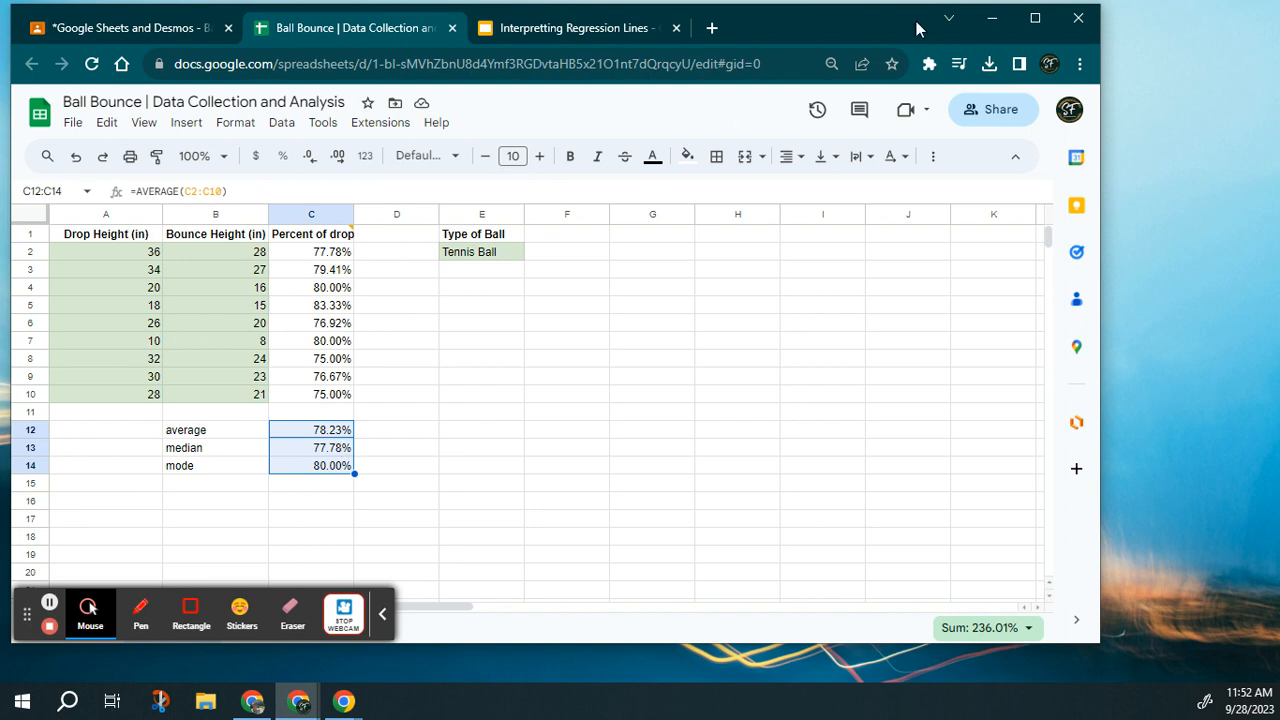
click(690, 360)
Step: Insert a chart from the drop height and bounce height data in A1:B10, including the headers
drag(146, 254, 118, 240)
click(450, 388)
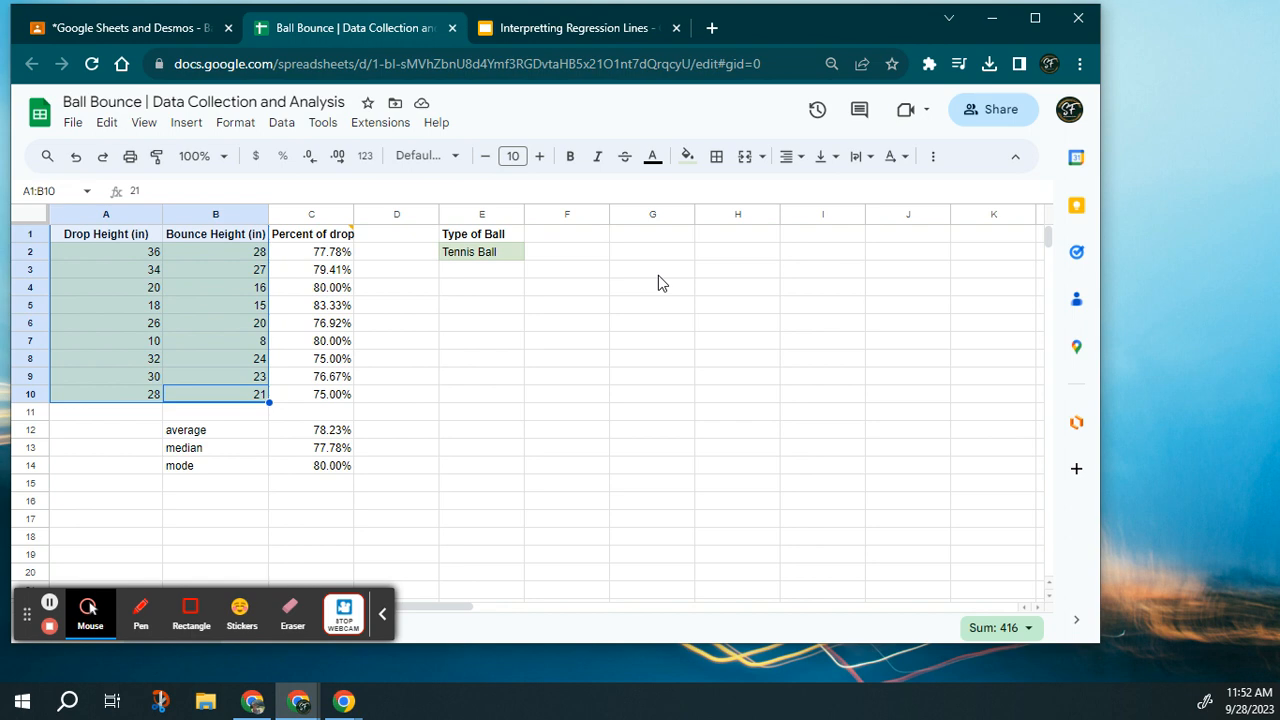
click(190, 127)
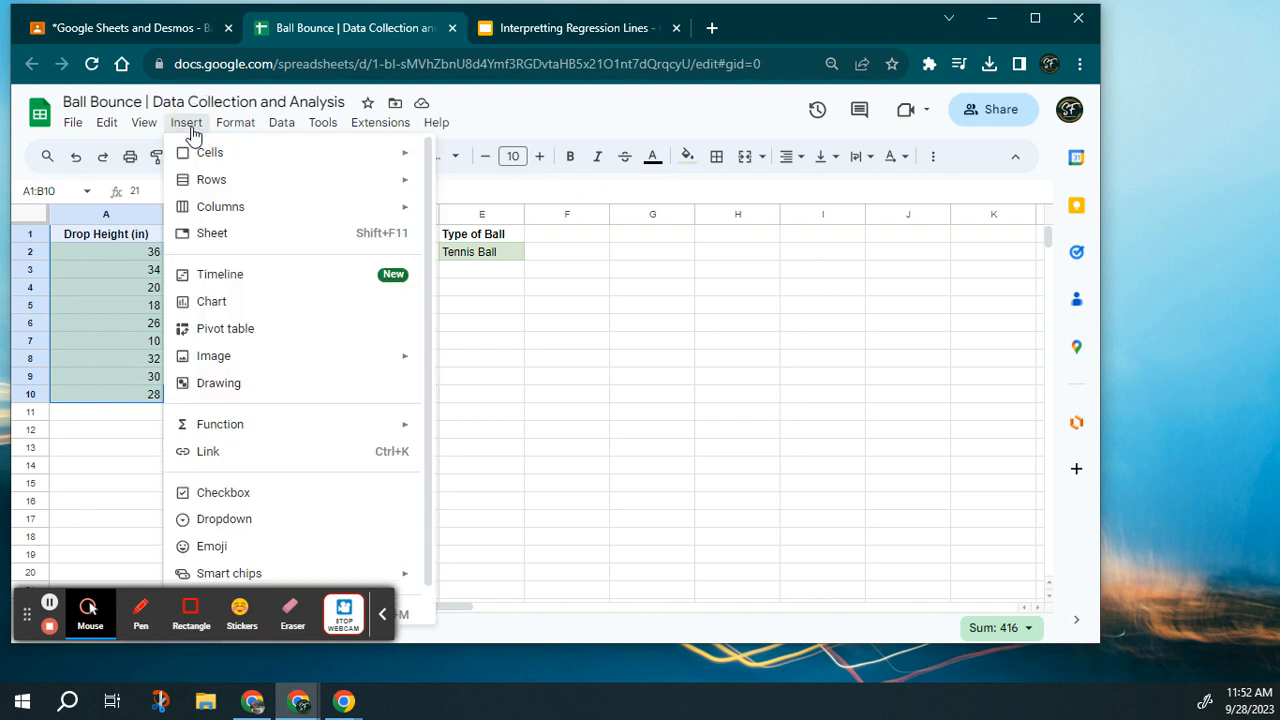
click(233, 305)
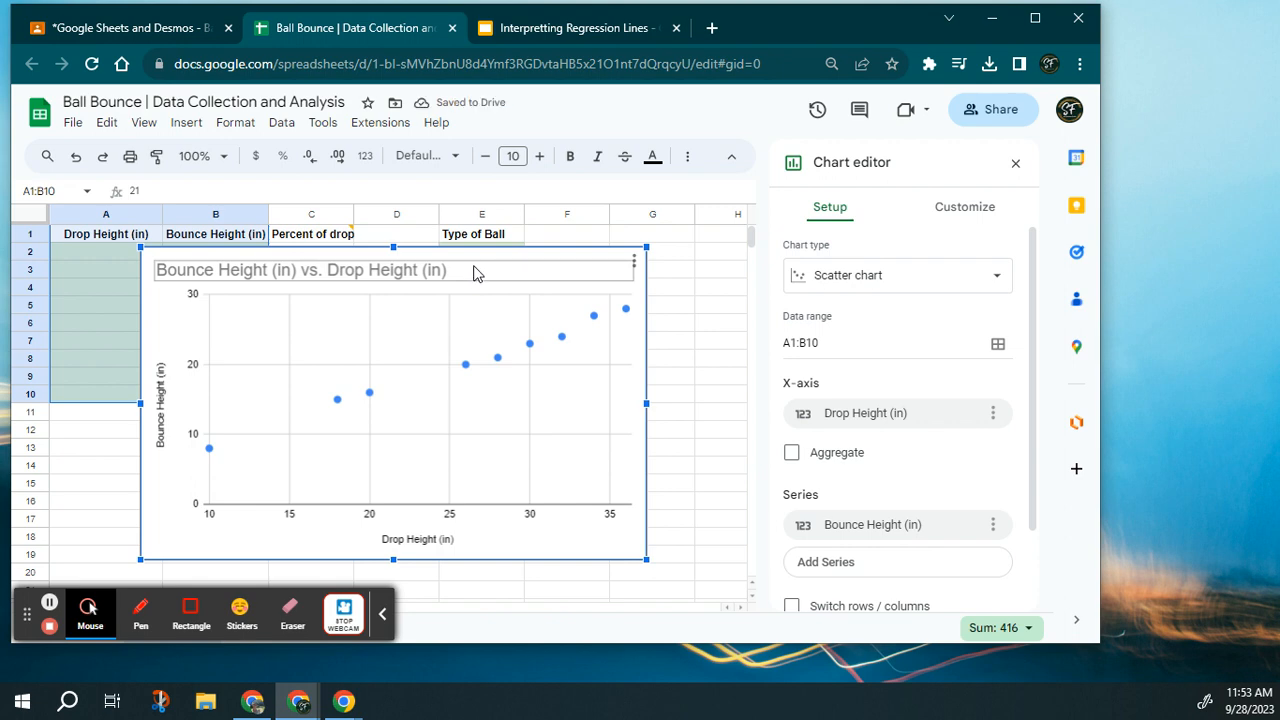
Step: Choose the suggested scatter chart of bounce height versus drop height as the chart type
click(940, 291)
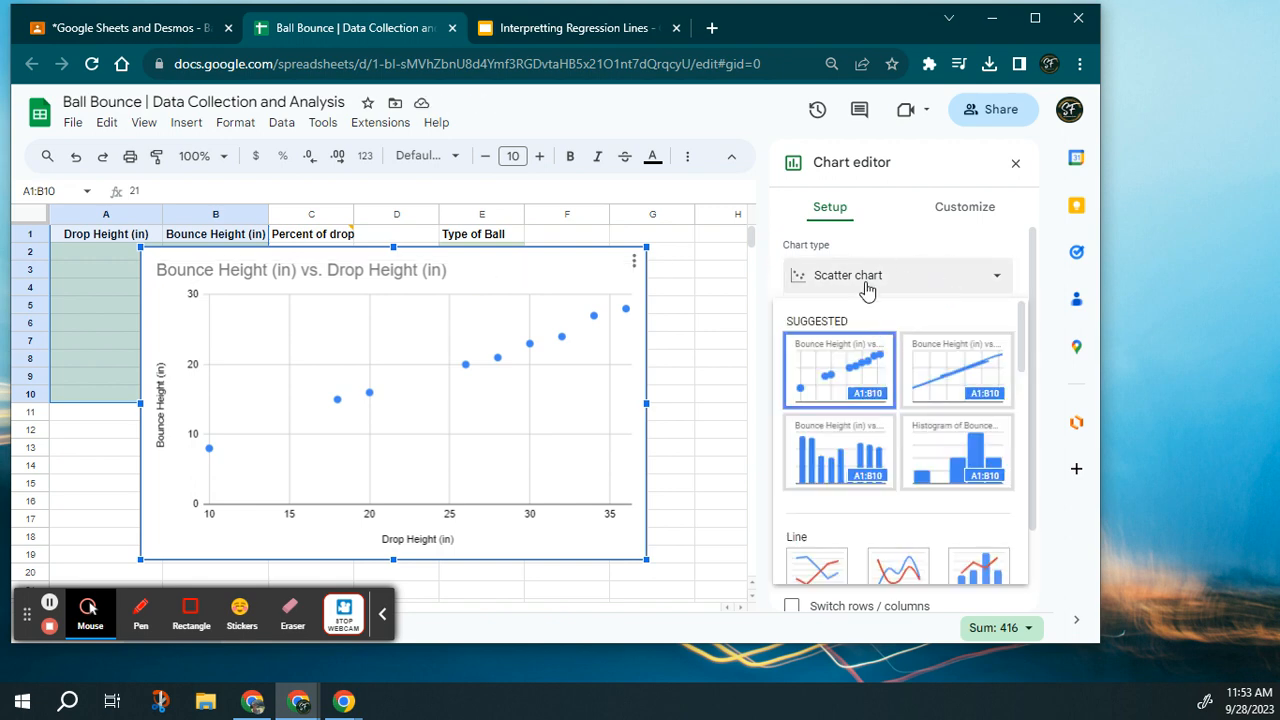
click(925, 277)
click(925, 277)
click(850, 368)
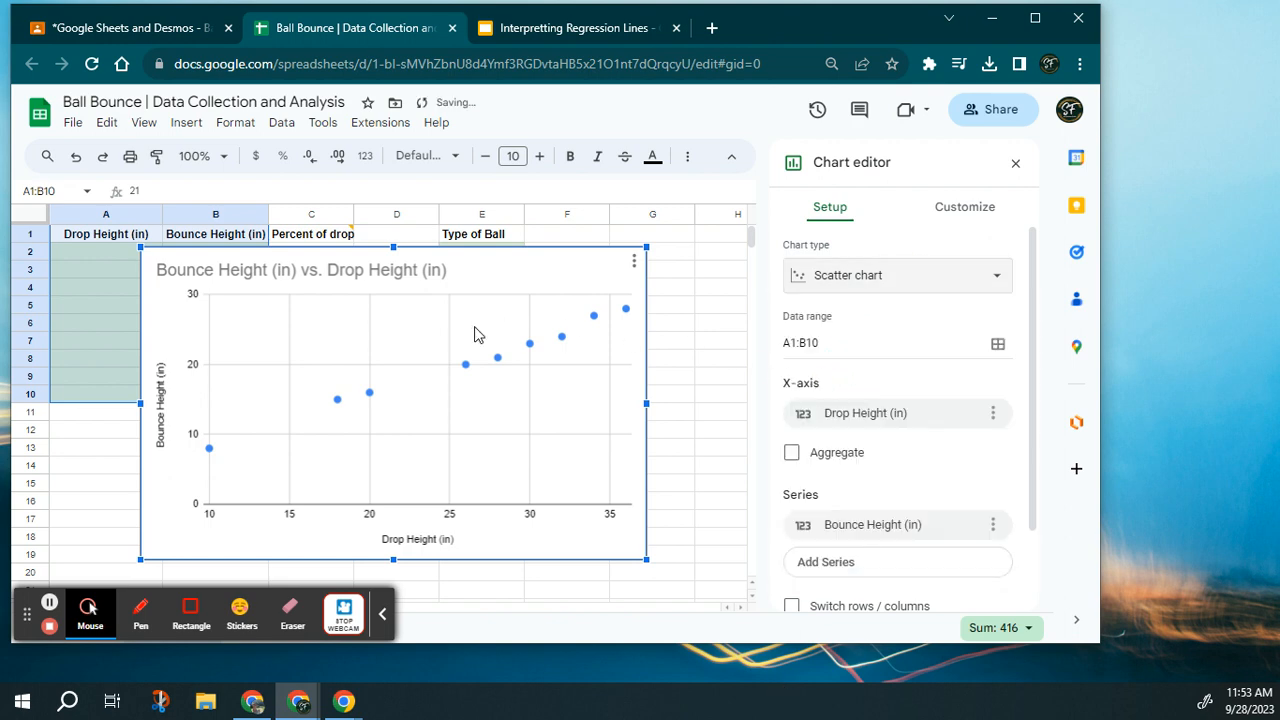
Step: Move the scatter chart clear of the drop heights in column A
drag(509, 266, 561, 269)
click(685, 266)
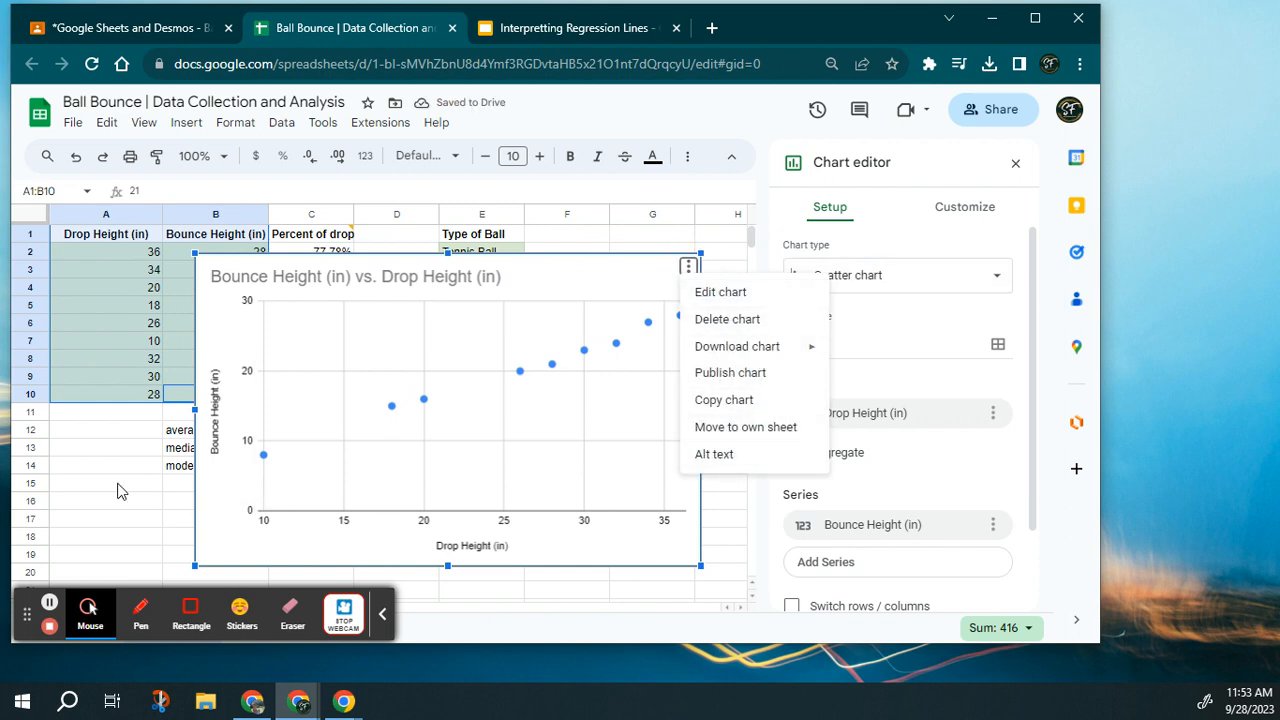
click(120, 484)
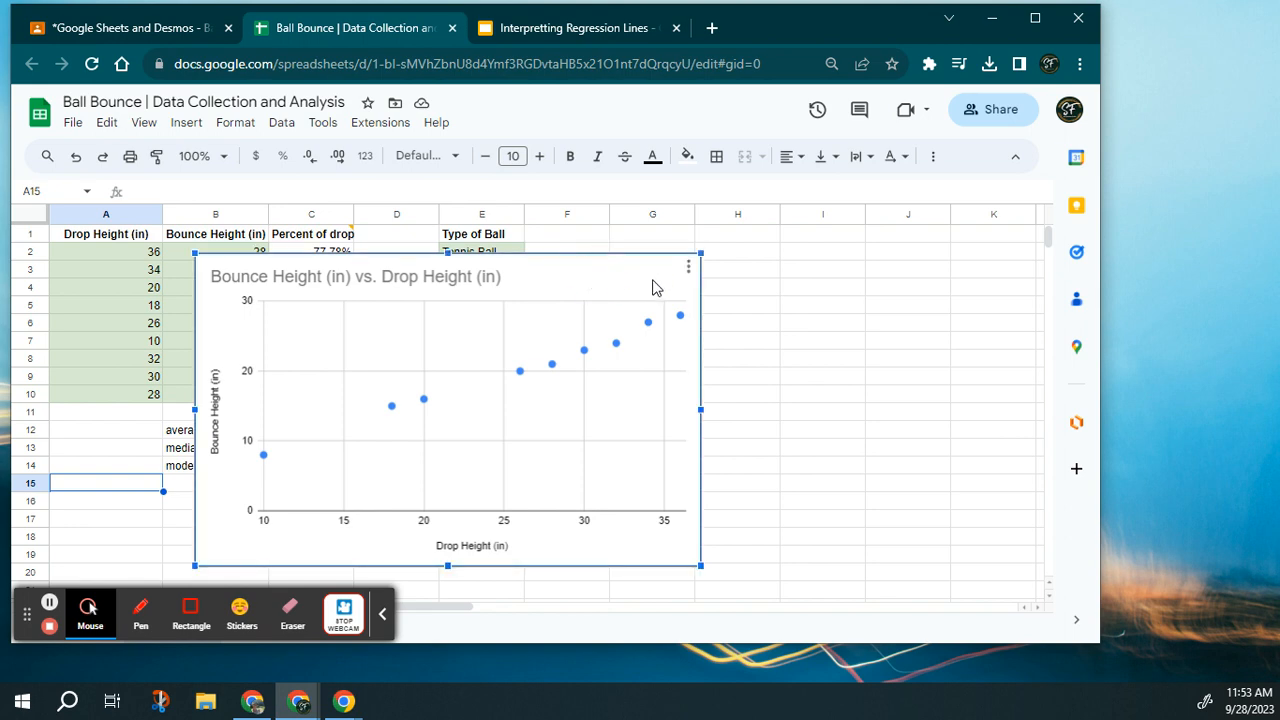
Step: Copy the scatter chart and paste it, linked to the spreadsheet, onto the Google Sheets Graph slide in Google Slides
click(555, 28)
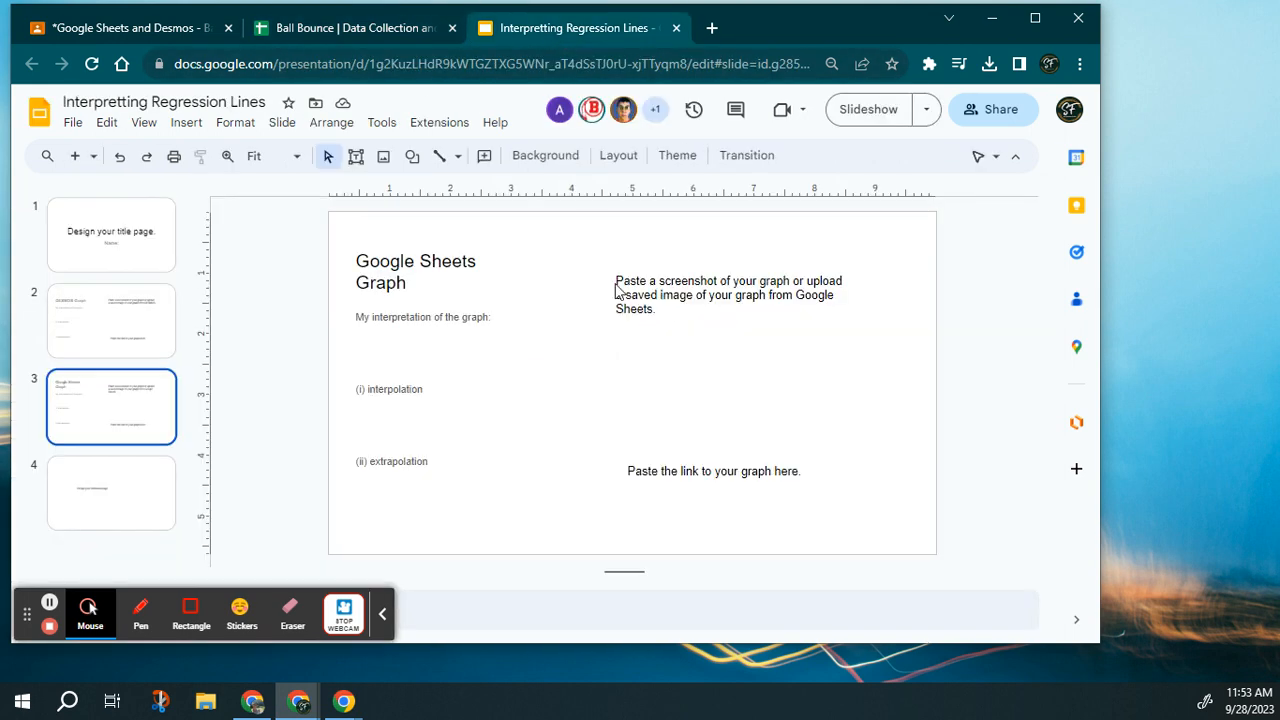
click(641, 291)
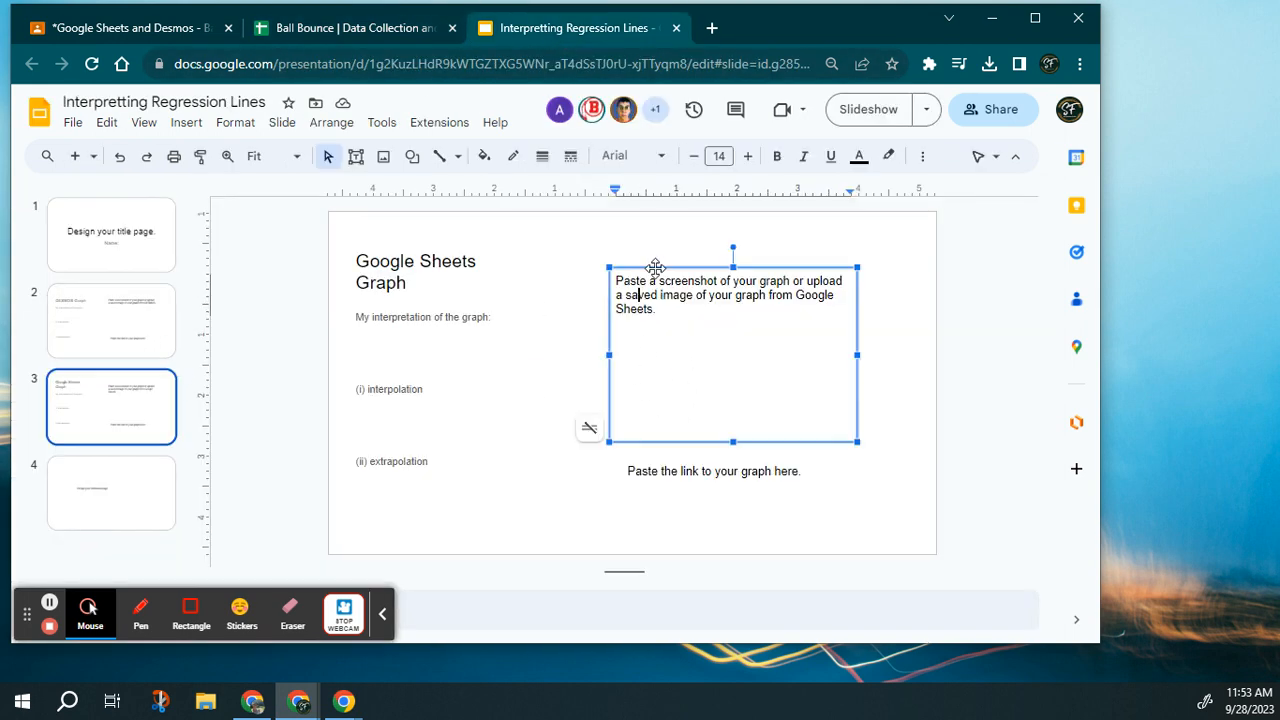
click(649, 238)
key(ctrl+v)
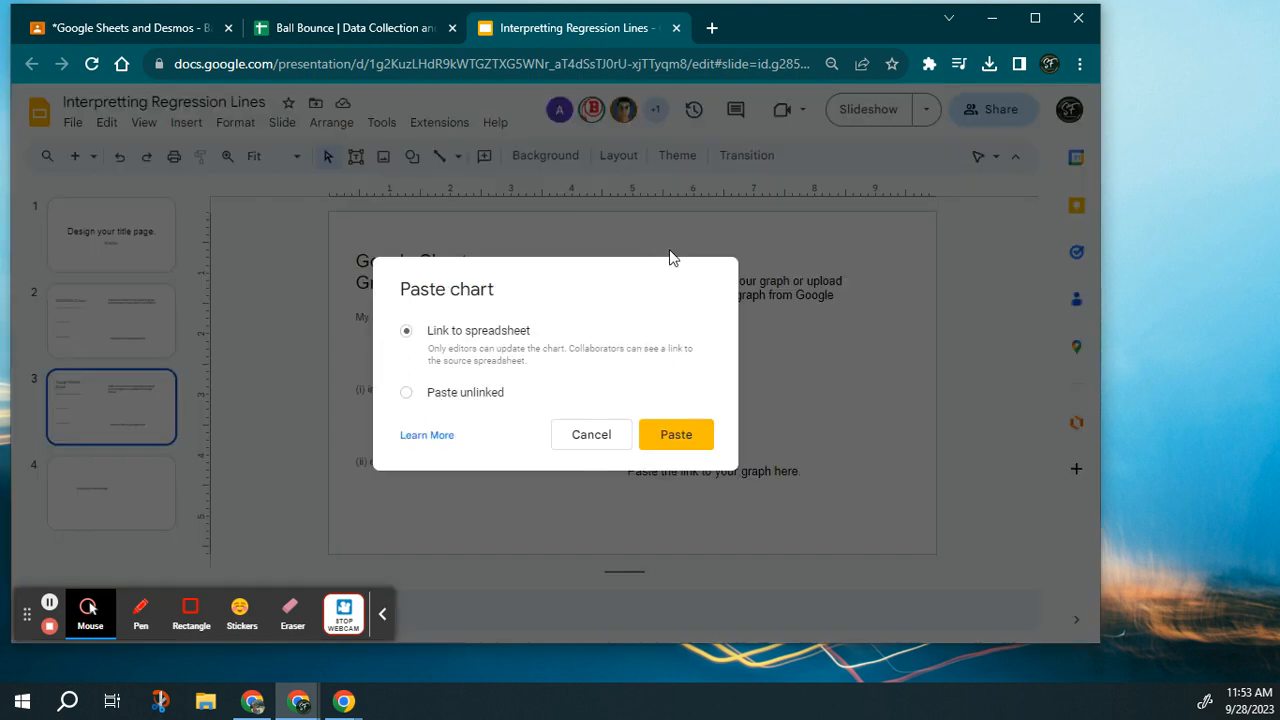
click(652, 440)
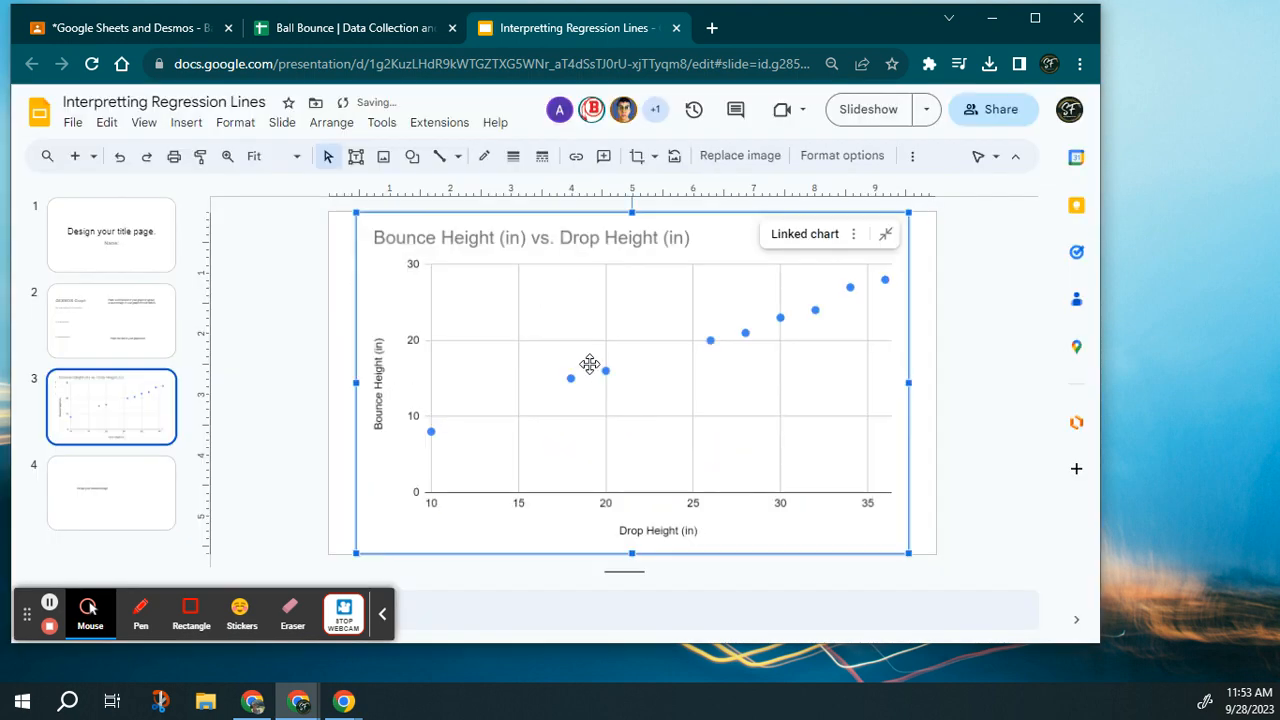
Step: Shrink the pasted chart and place it over the graph placeholder text, above the link text
drag(354, 549, 609, 397)
click(722, 352)
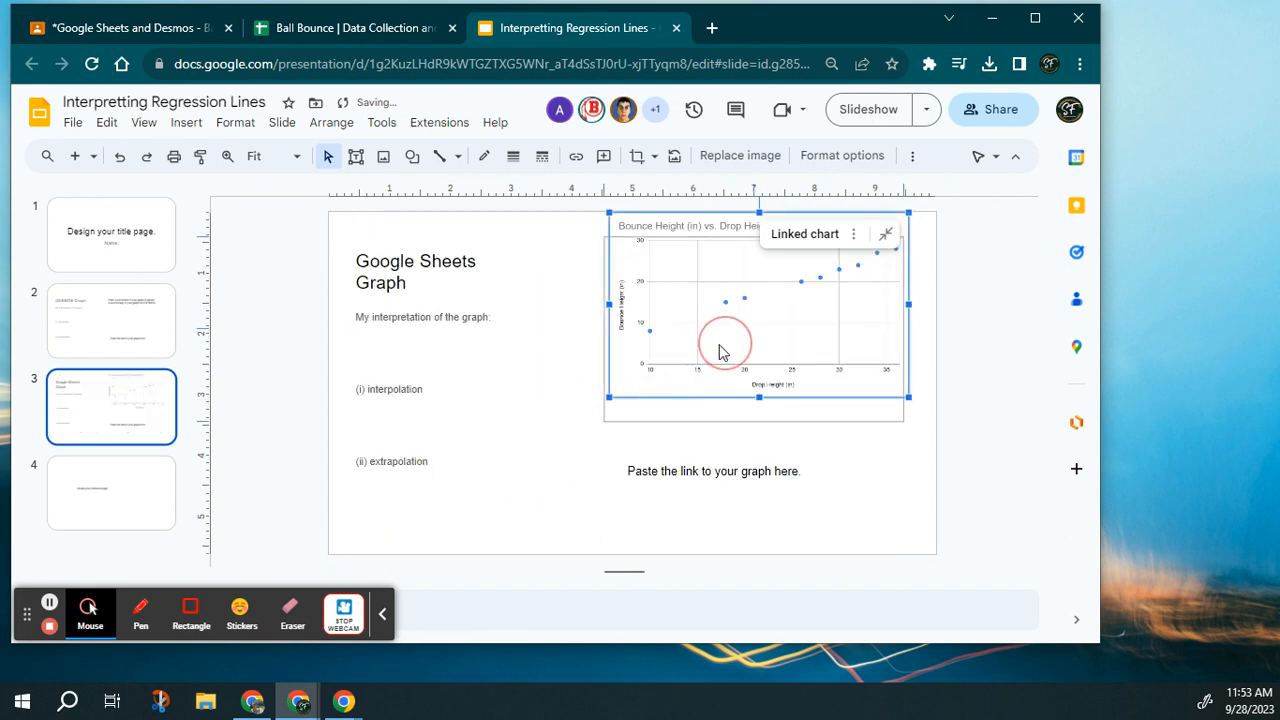
click(955, 416)
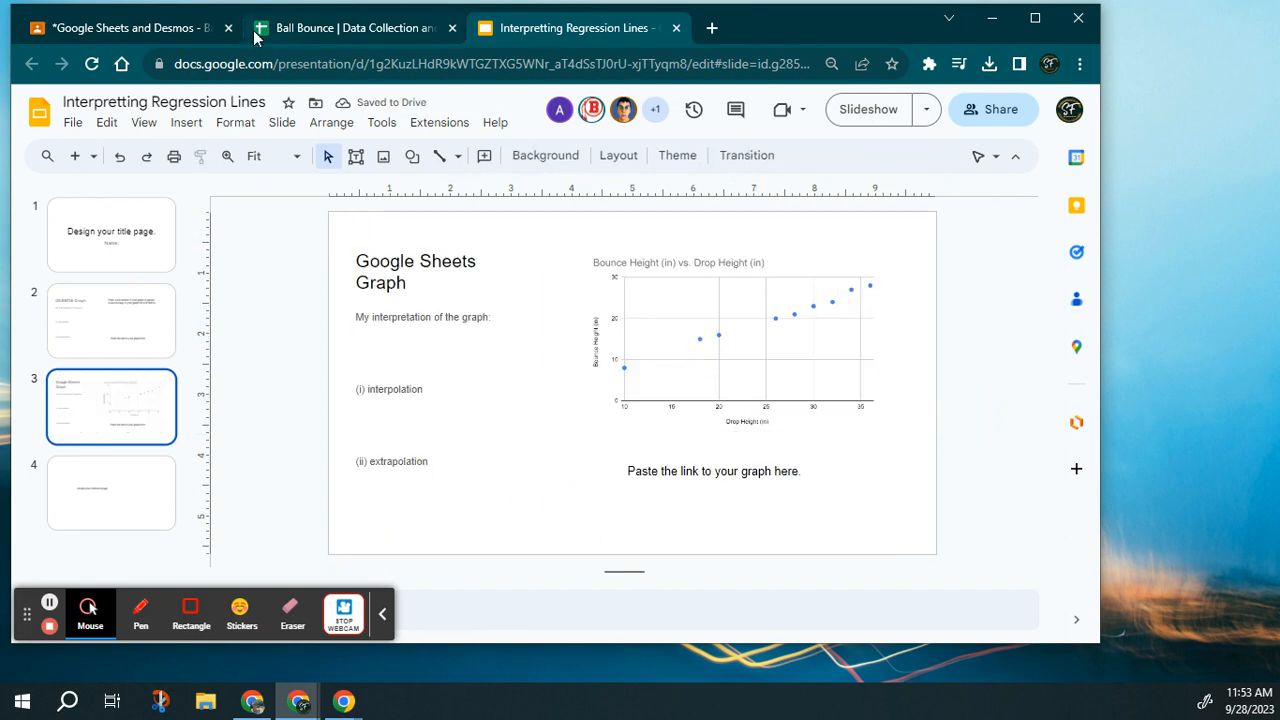
Step: Return to the Ball Bounce spreadsheet and move the scatter chart clear of the data columns, below the Tennis Ball cell
mouse_move(255, 37)
click(342, 32)
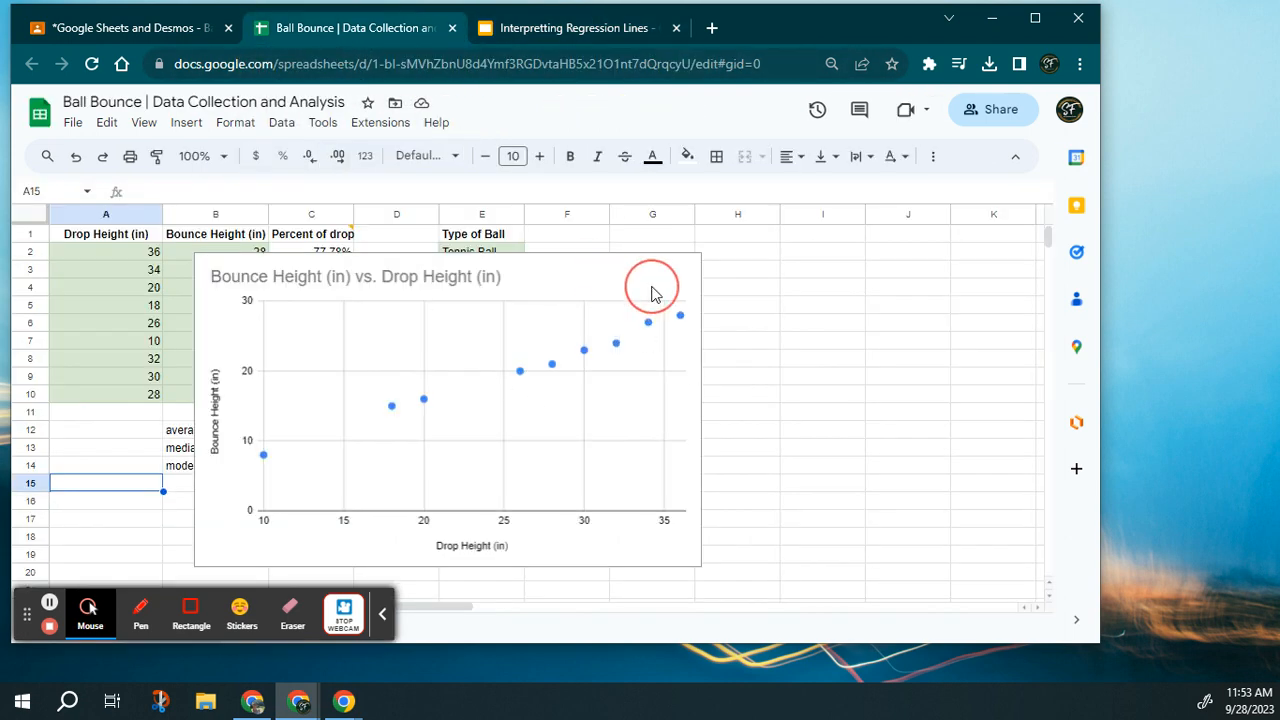
click(597, 274)
drag(597, 274, 870, 289)
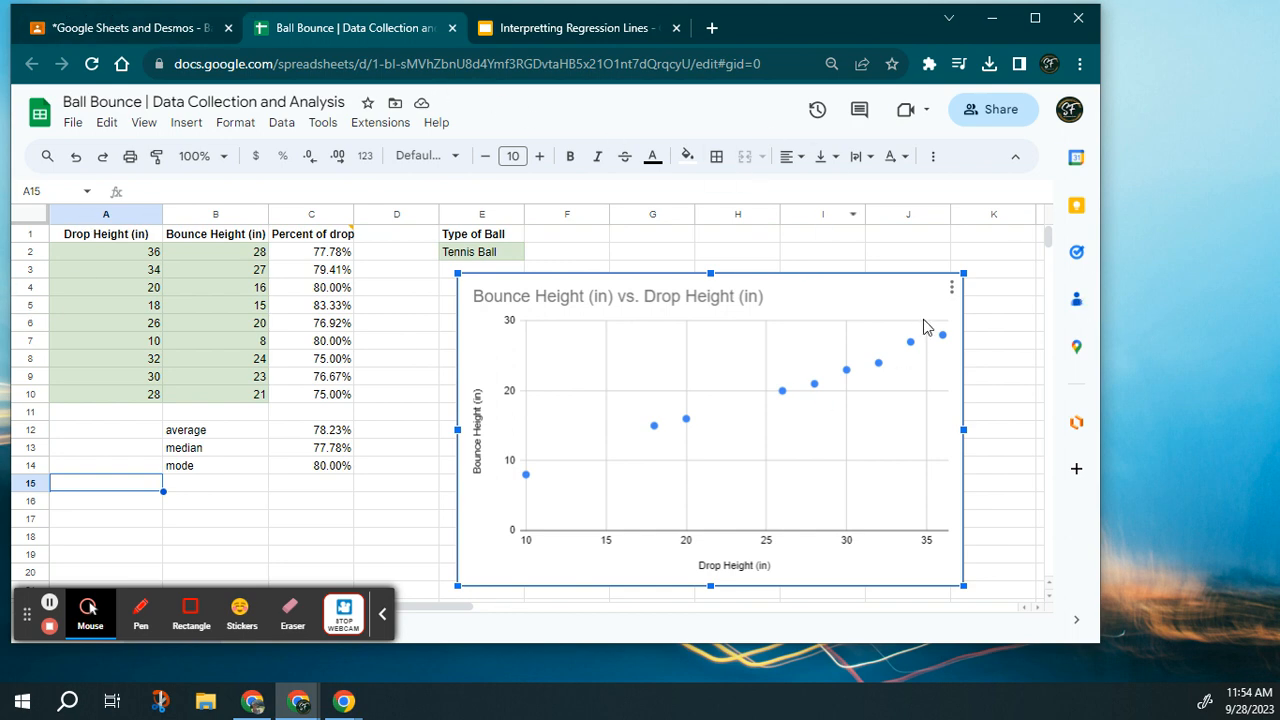
Step: Open the scatter chart for editing and turn on the trendline and data labels for its series
click(951, 287)
click(966, 315)
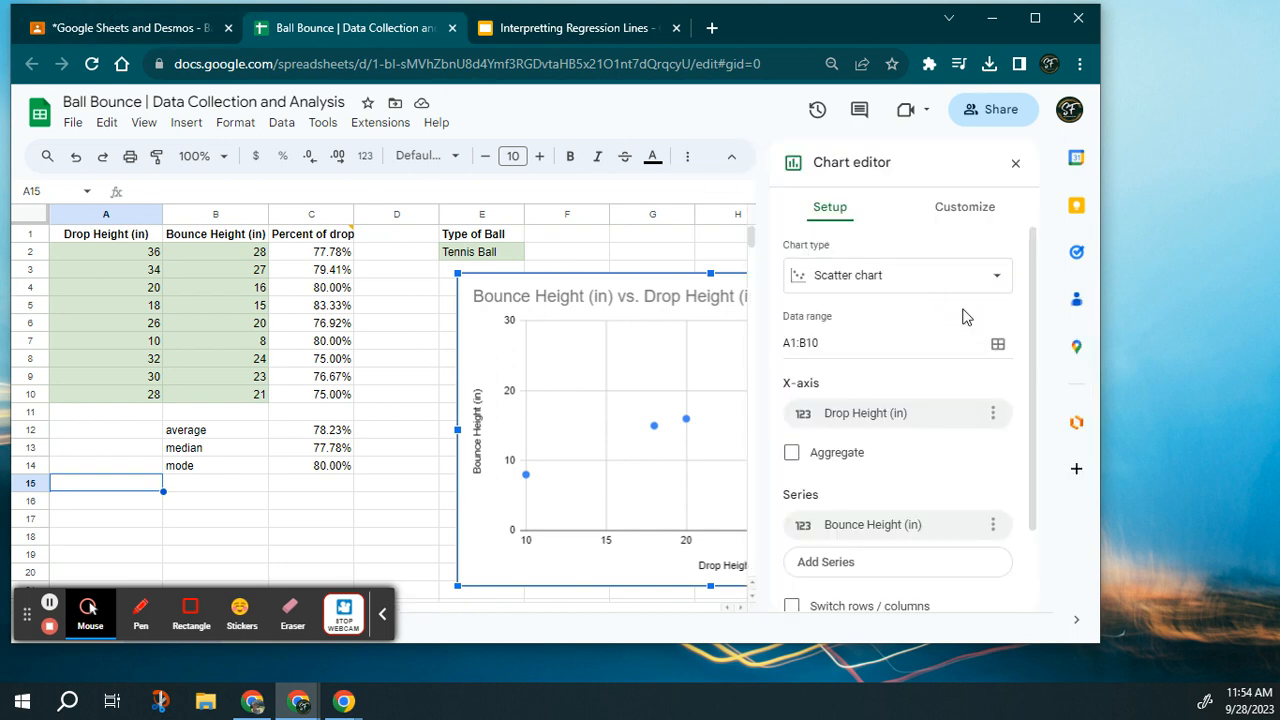
scroll(885, 465, down, 1)
scroll(885, 465, down, 2)
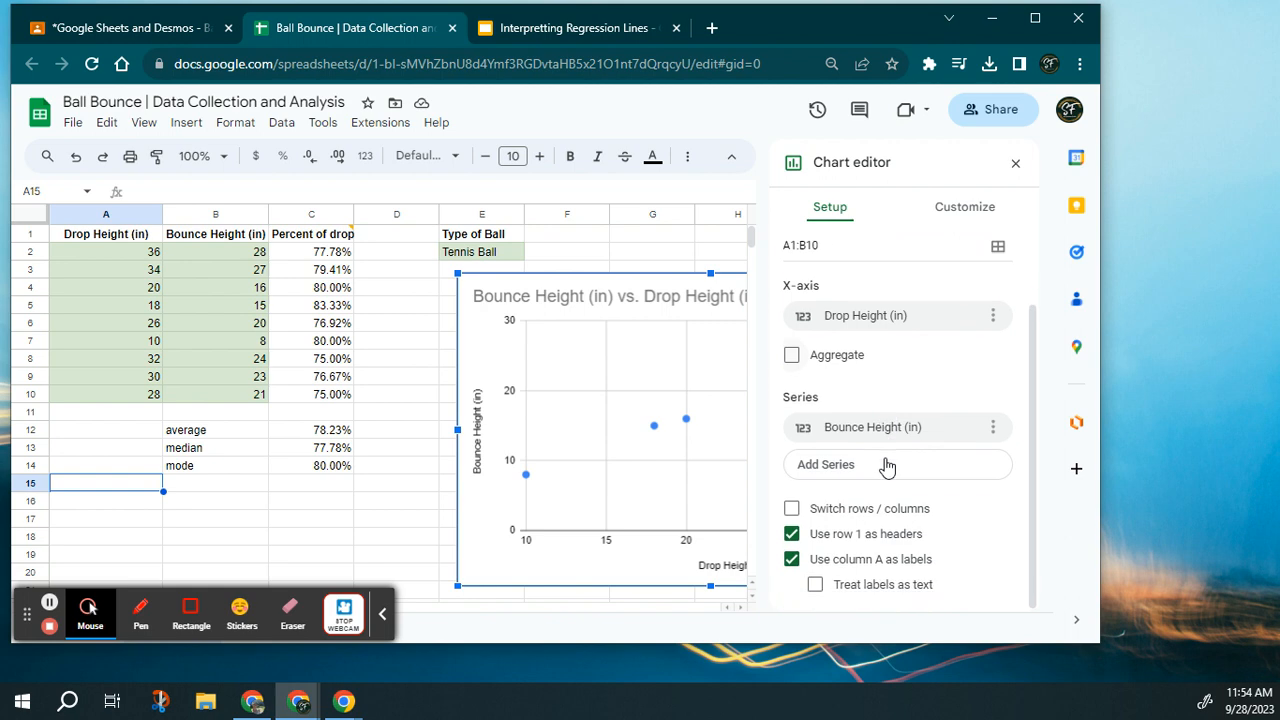
scroll(884, 390, up, 3)
click(957, 212)
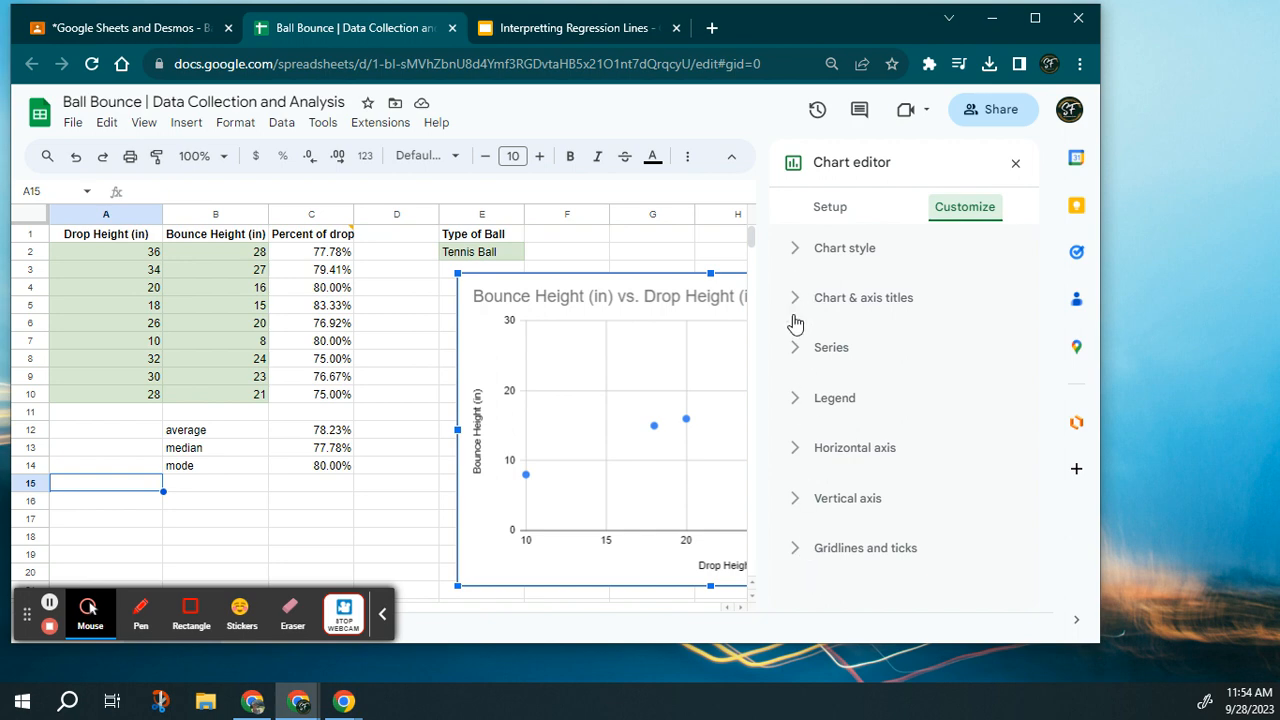
click(793, 349)
scroll(858, 460, down, 2)
scroll(858, 460, down, 2)
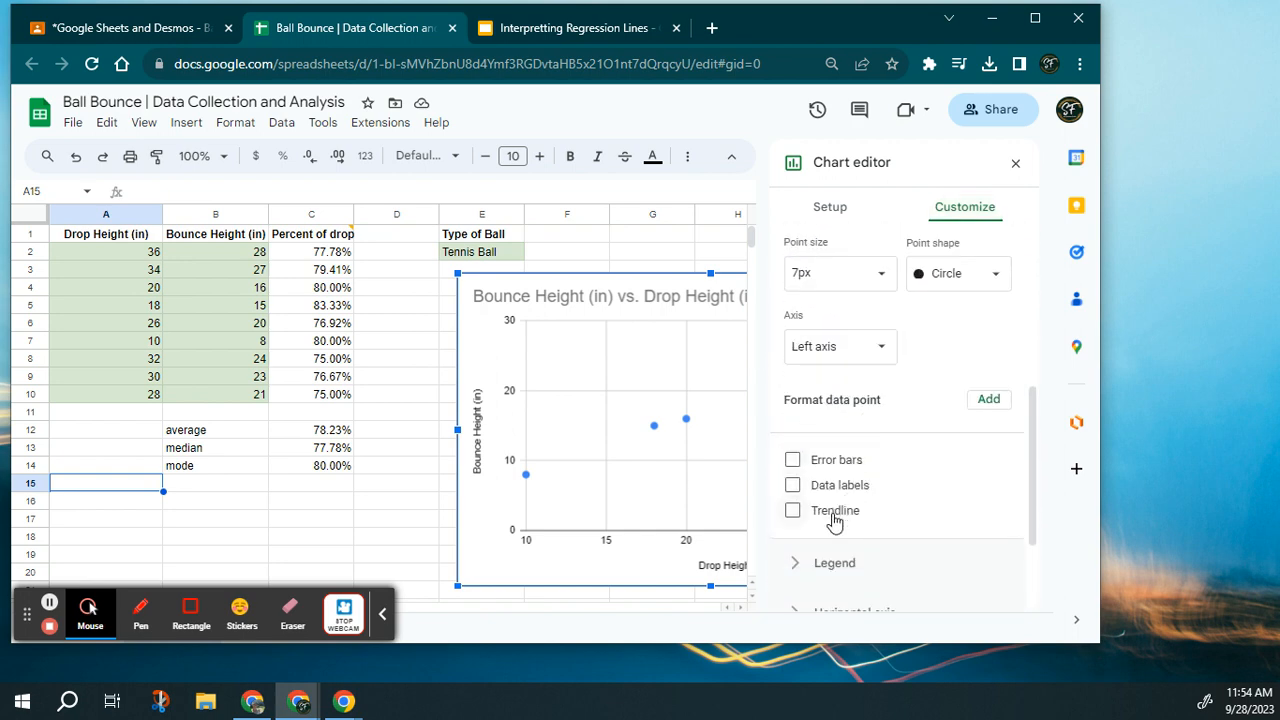
click(834, 517)
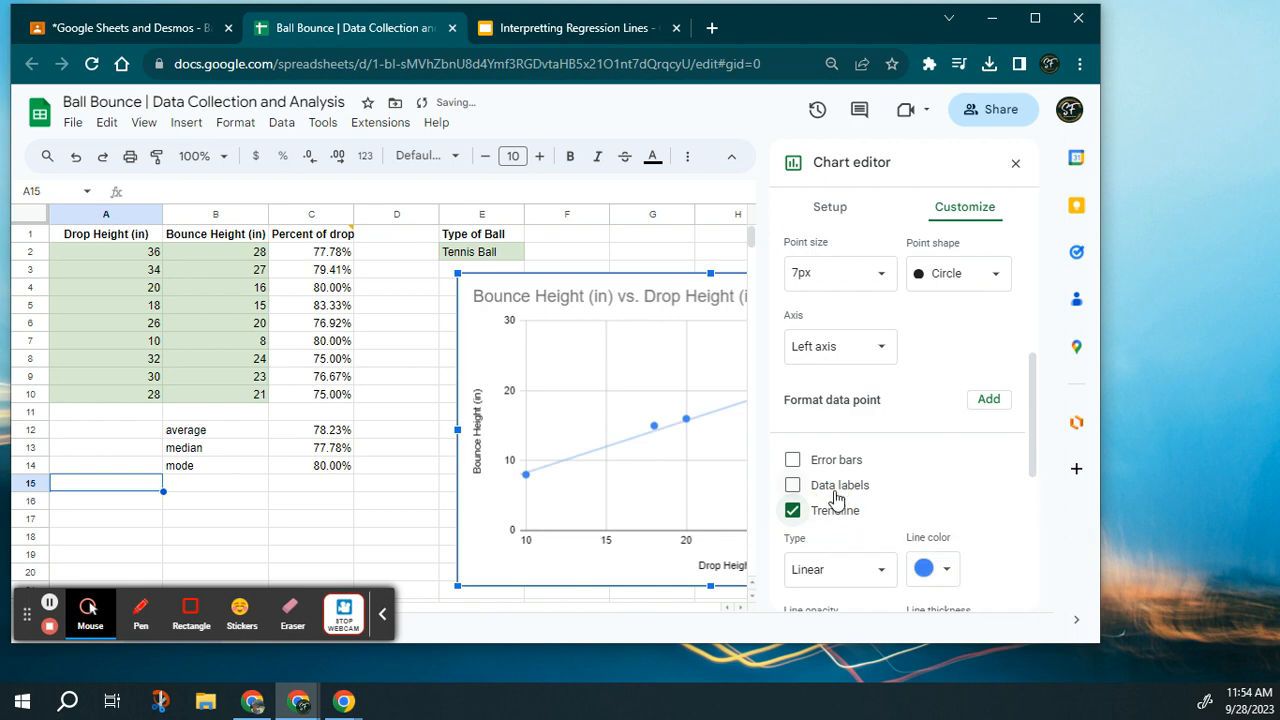
click(836, 492)
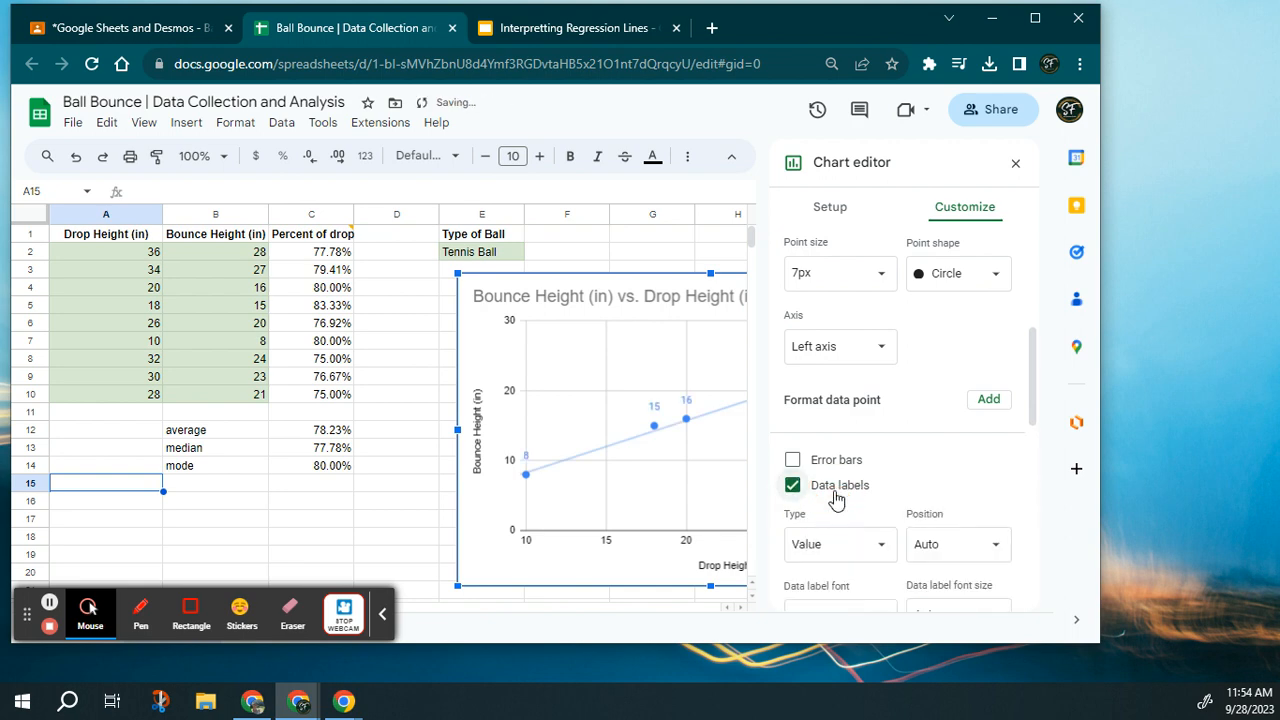
Step: Label the trendline with its equation, show R², and close the chart editor
scroll(850, 484, down, 4)
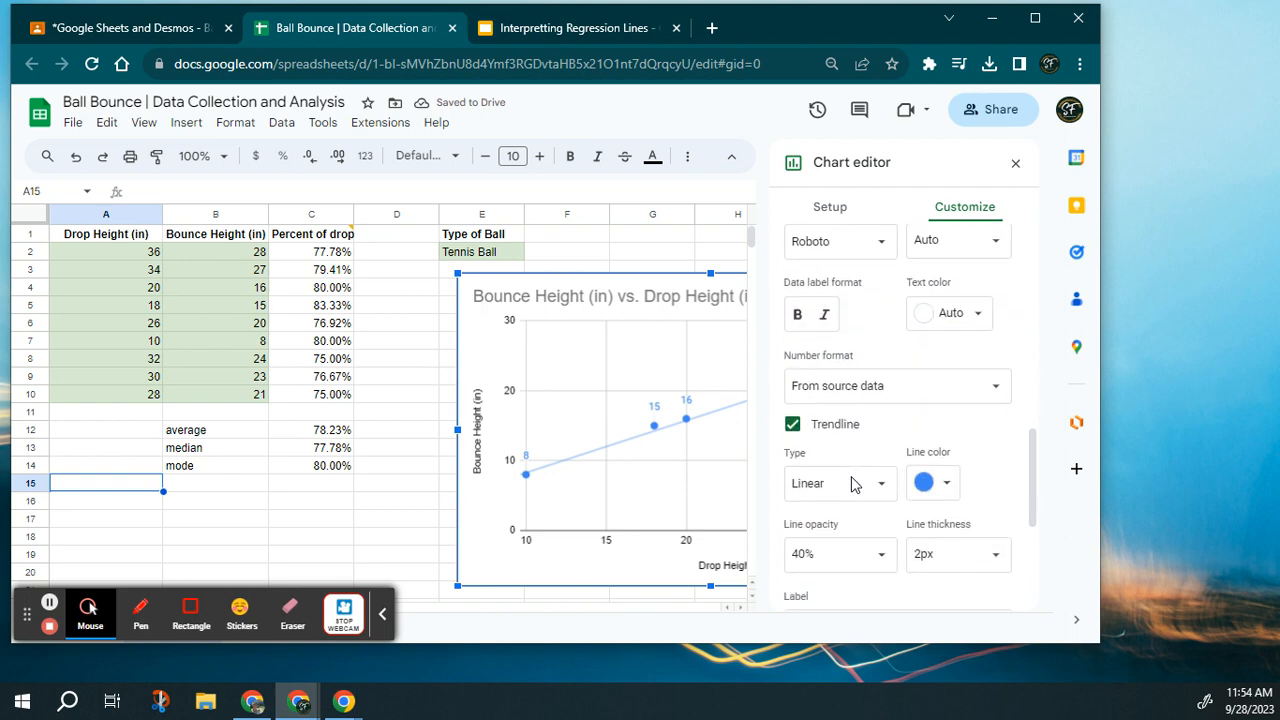
scroll(877, 486, down, 2)
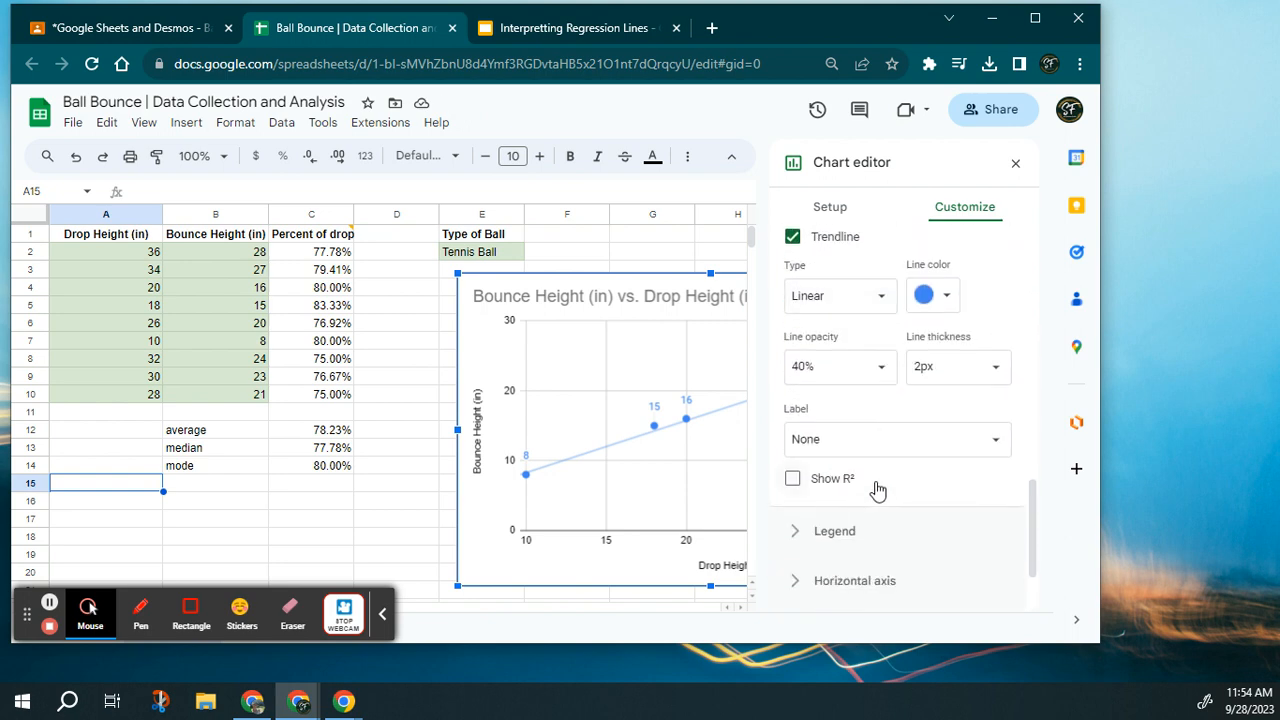
click(836, 446)
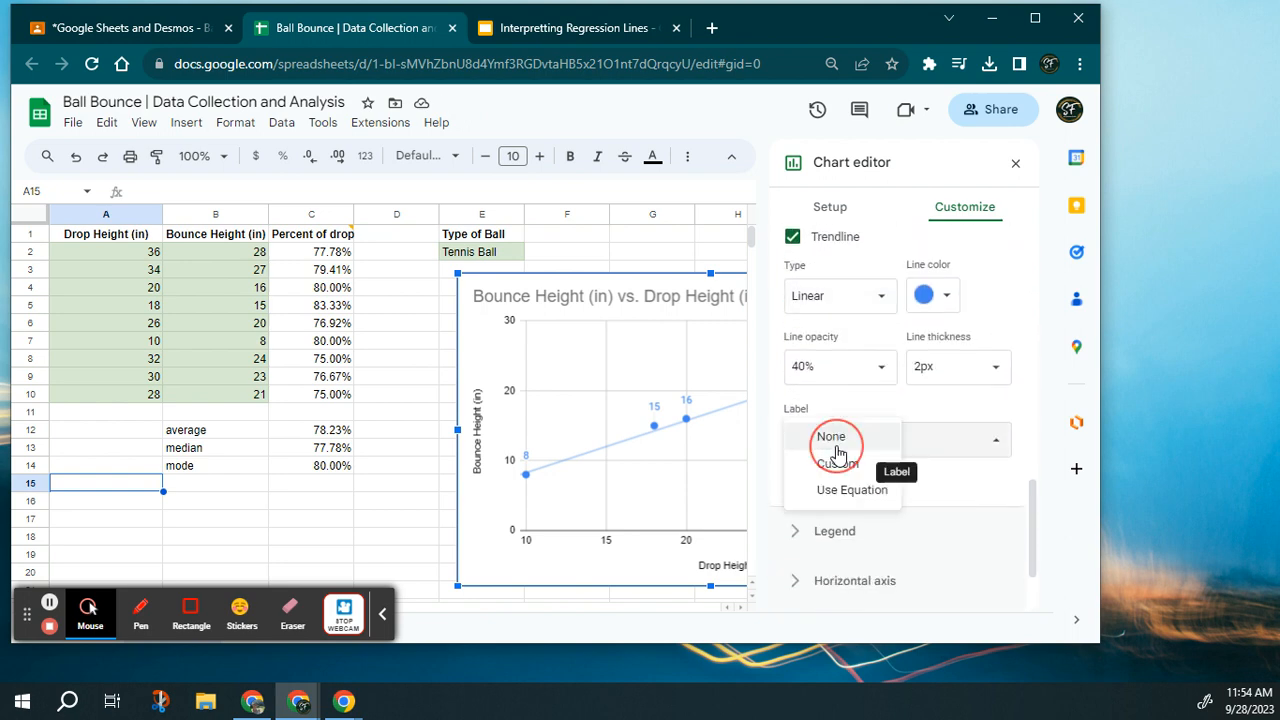
click(858, 499)
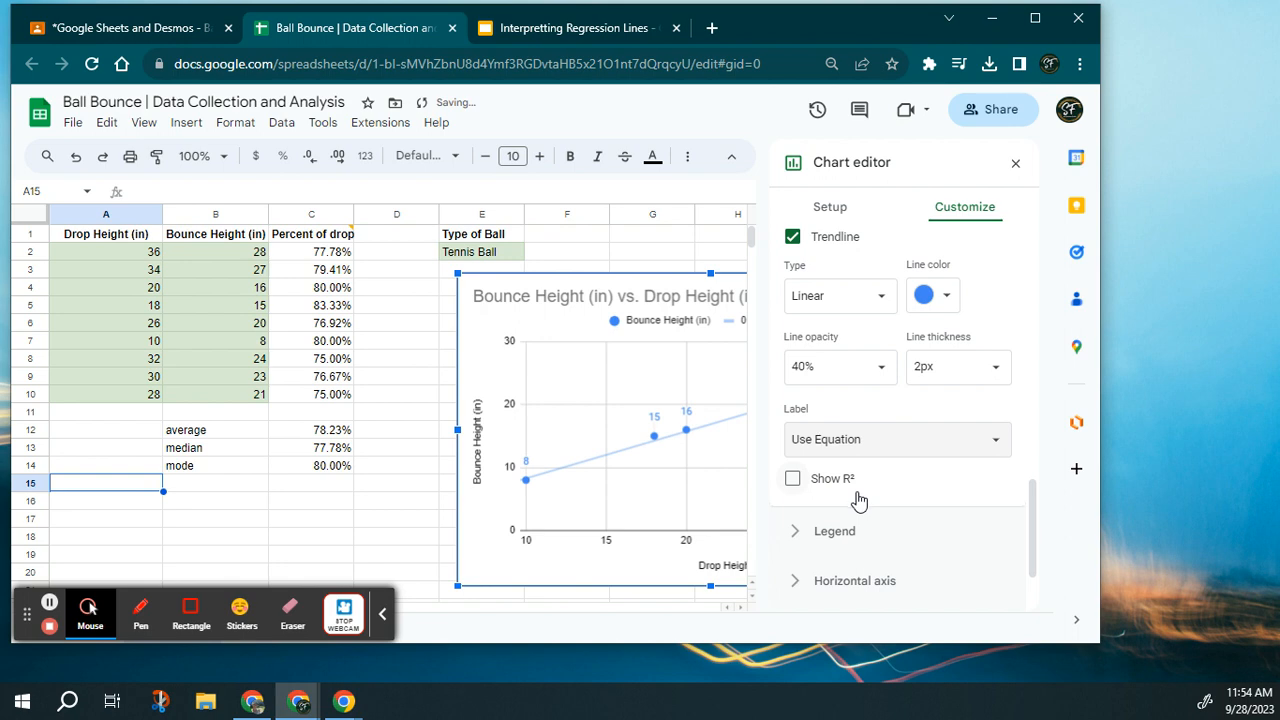
click(836, 490)
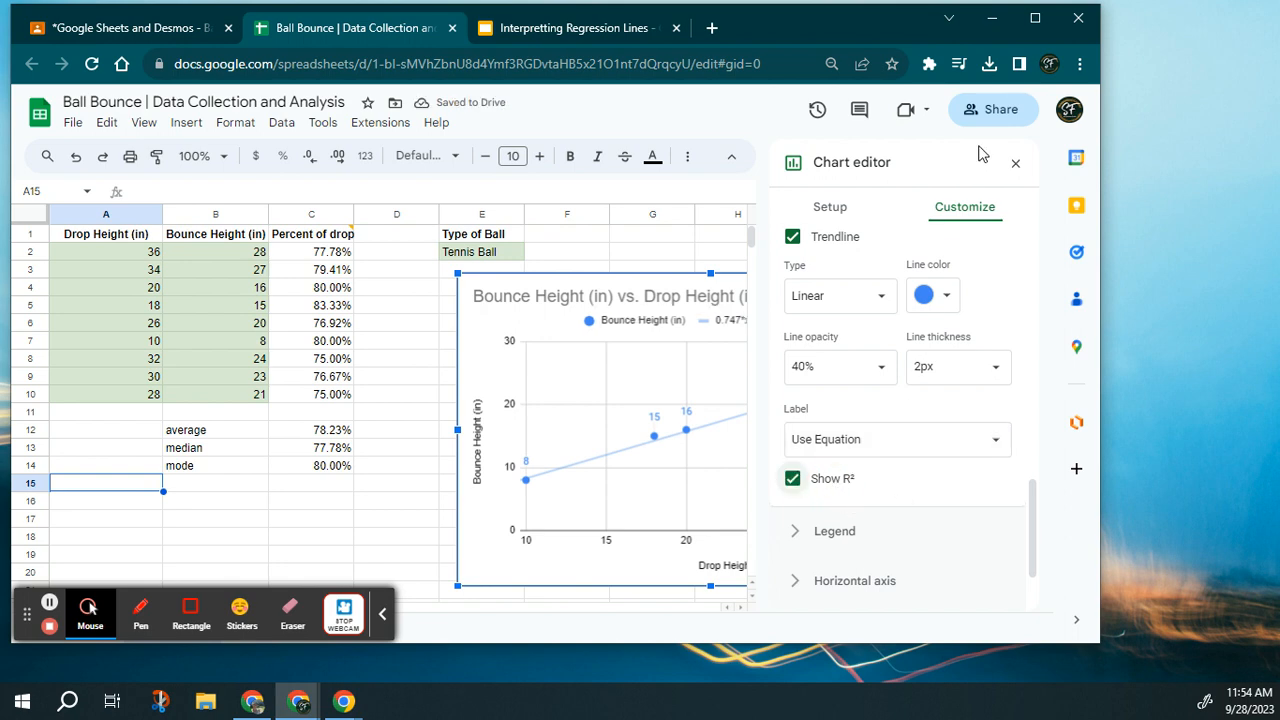
click(1015, 163)
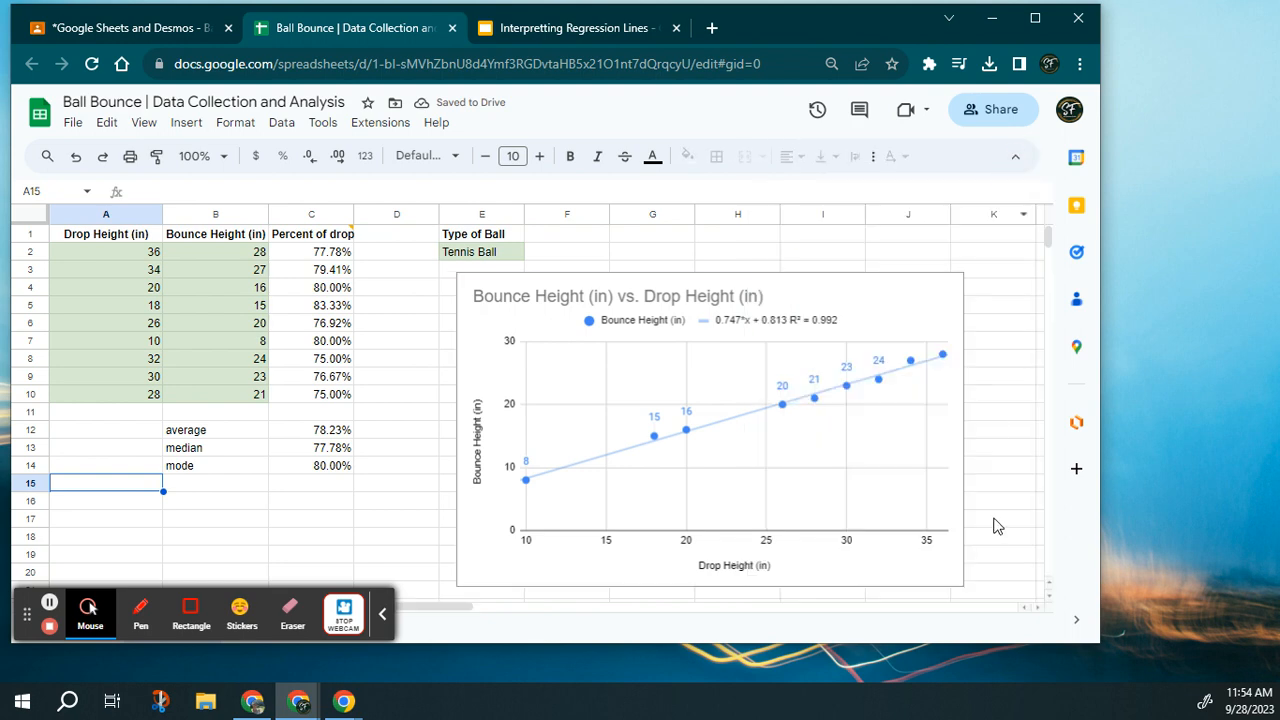
Step: Nudge the chart up to just below the Tennis Ball cell and examine the trendline equation and R² in its legend
click(927, 507)
drag(893, 512, 892, 487)
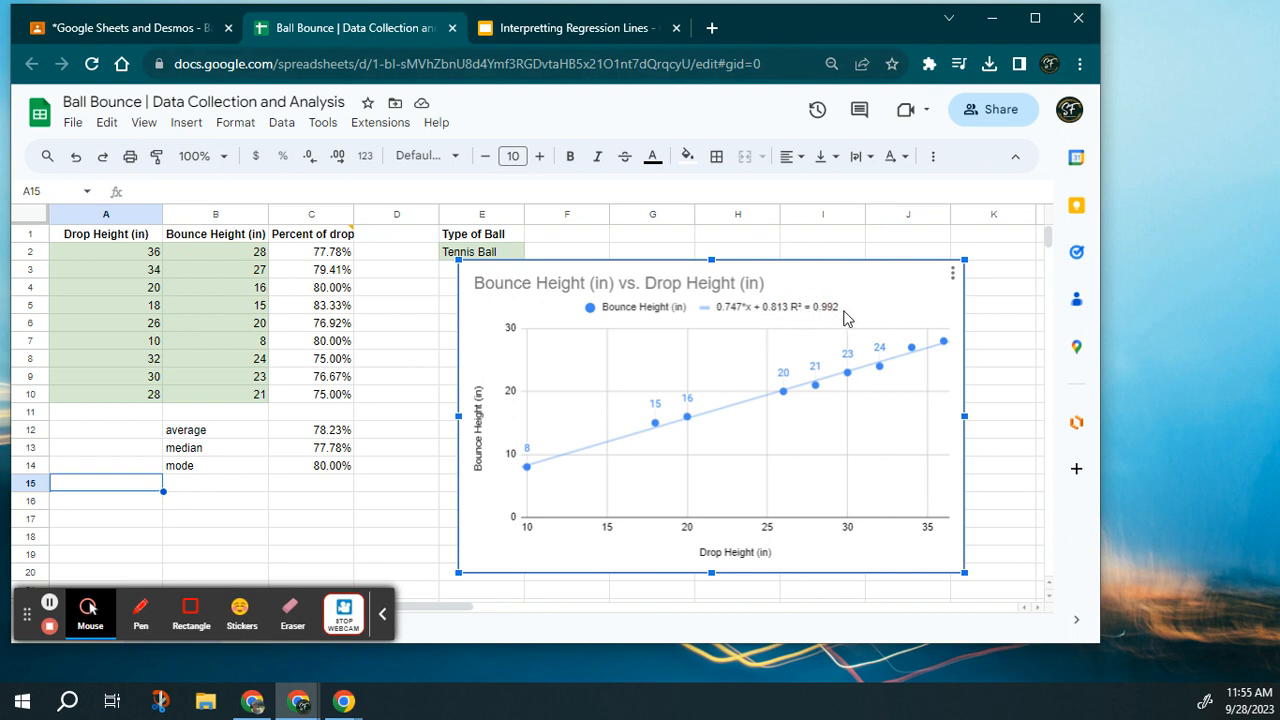
click(818, 311)
click(734, 309)
click(733, 309)
click(786, 316)
Step: Copy the updated chart and paste it, linked to the spreadsheet, onto the Google Sheets Graph slide in Google Slides
right_click(906, 275)
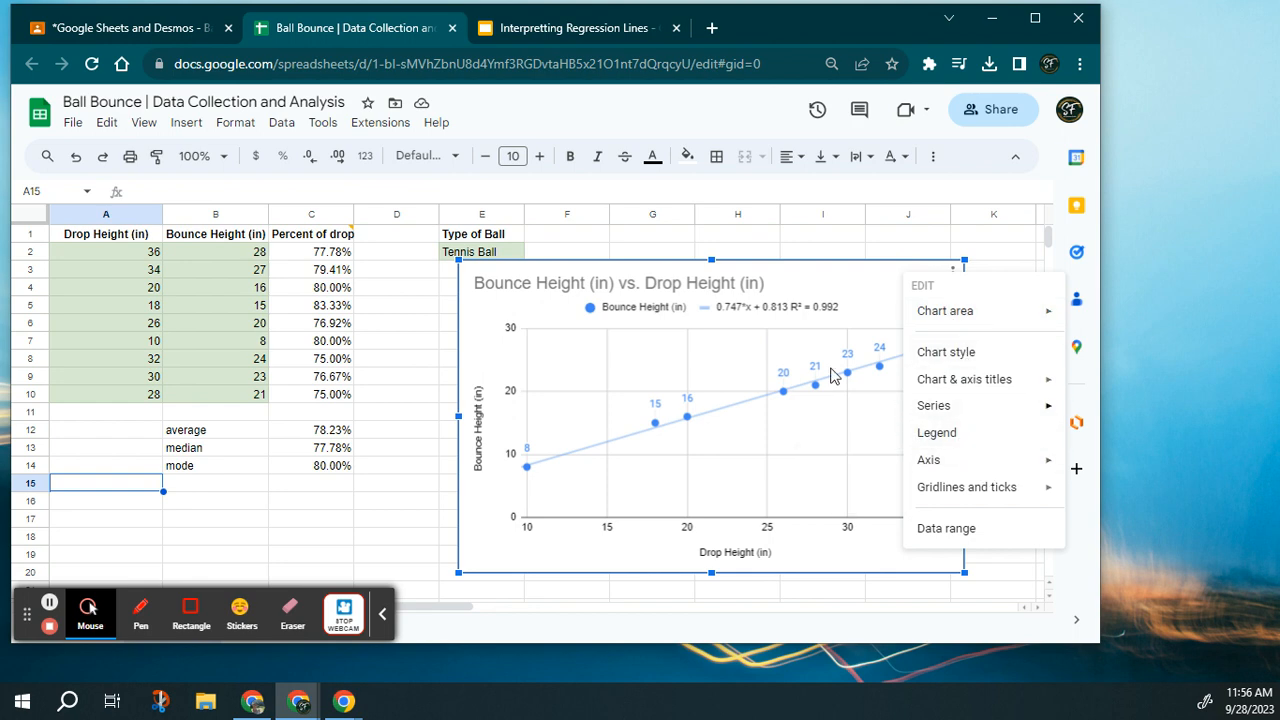
click(867, 270)
click(536, 30)
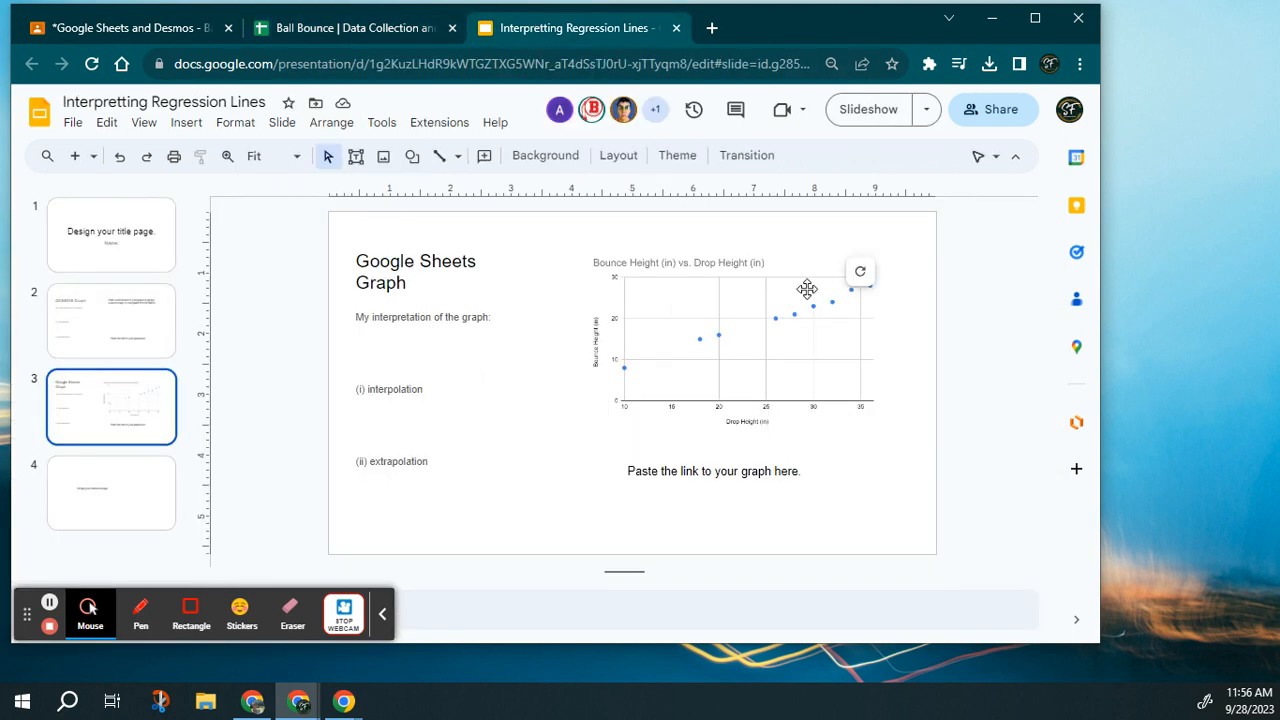
key(ctrl+v)
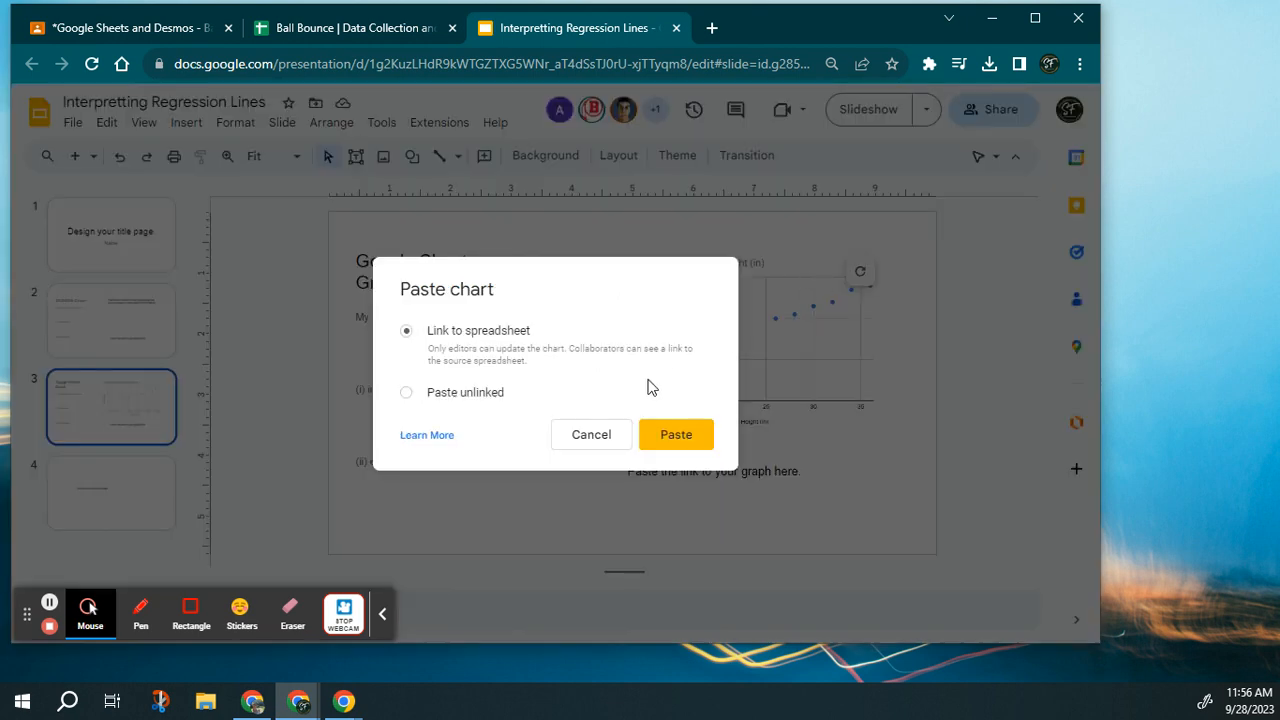
click(669, 440)
Step: Shrink the newly pasted chart so it covers the earlier chart and sits above the link placeholder text
drag(646, 346, 658, 346)
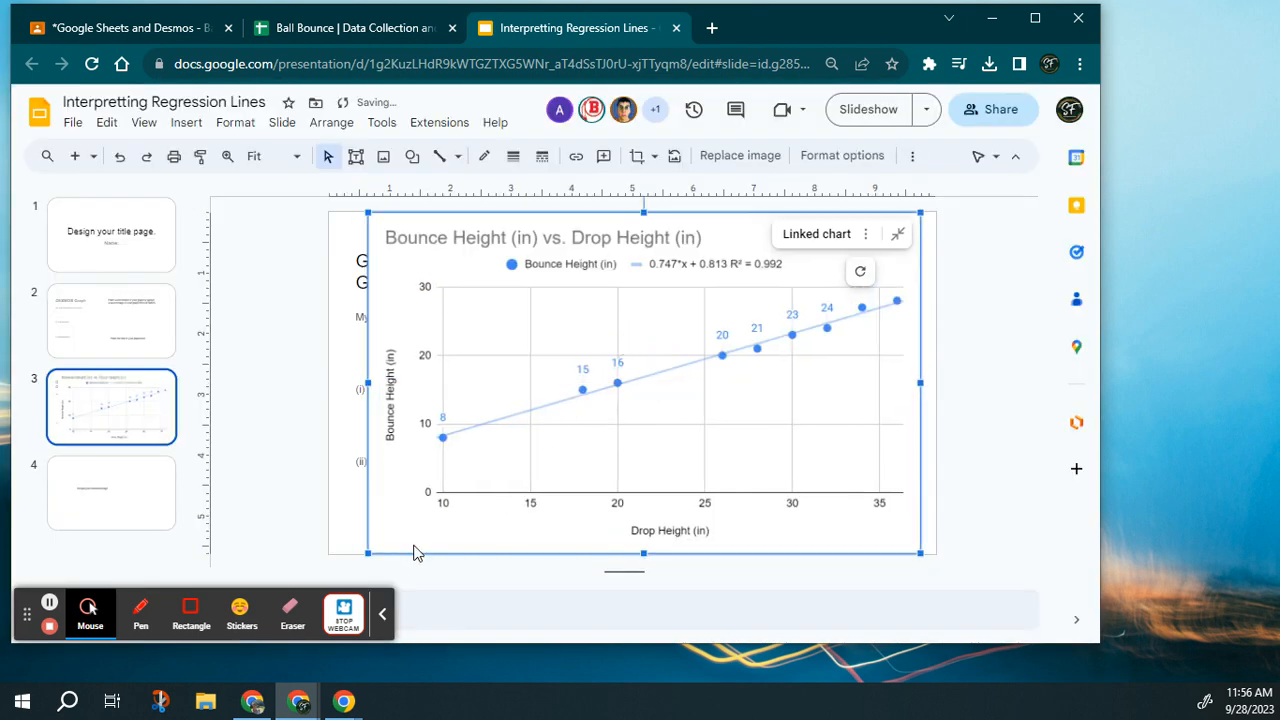
drag(368, 553, 589, 440)
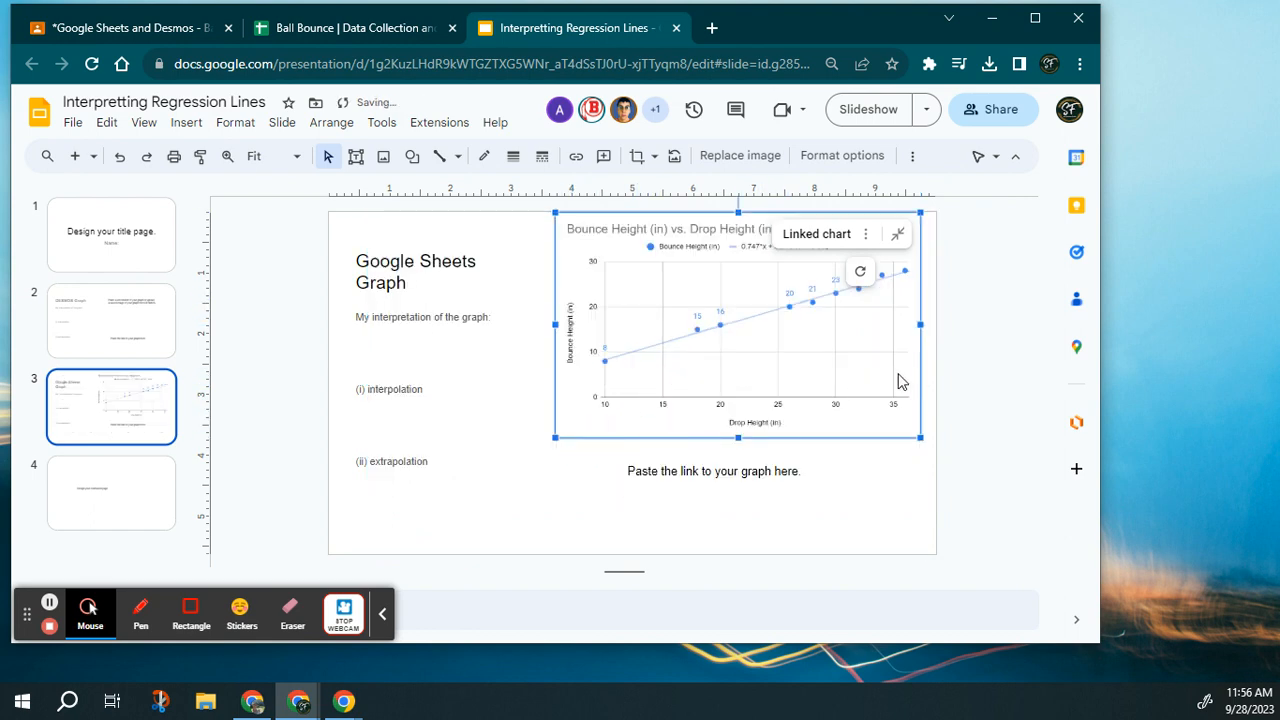
click(1010, 400)
Step: Copy the sharing link of the Ball Bounce spreadsheet, leaving general access restricted
click(408, 30)
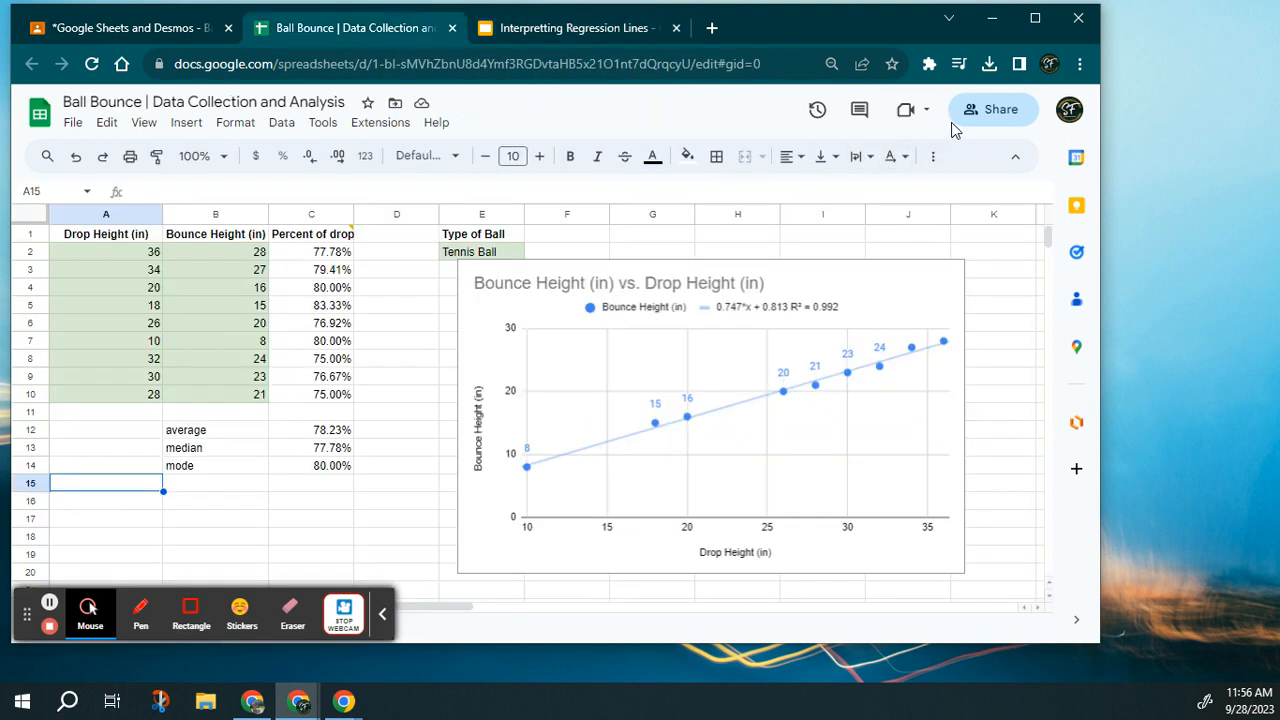
click(995, 109)
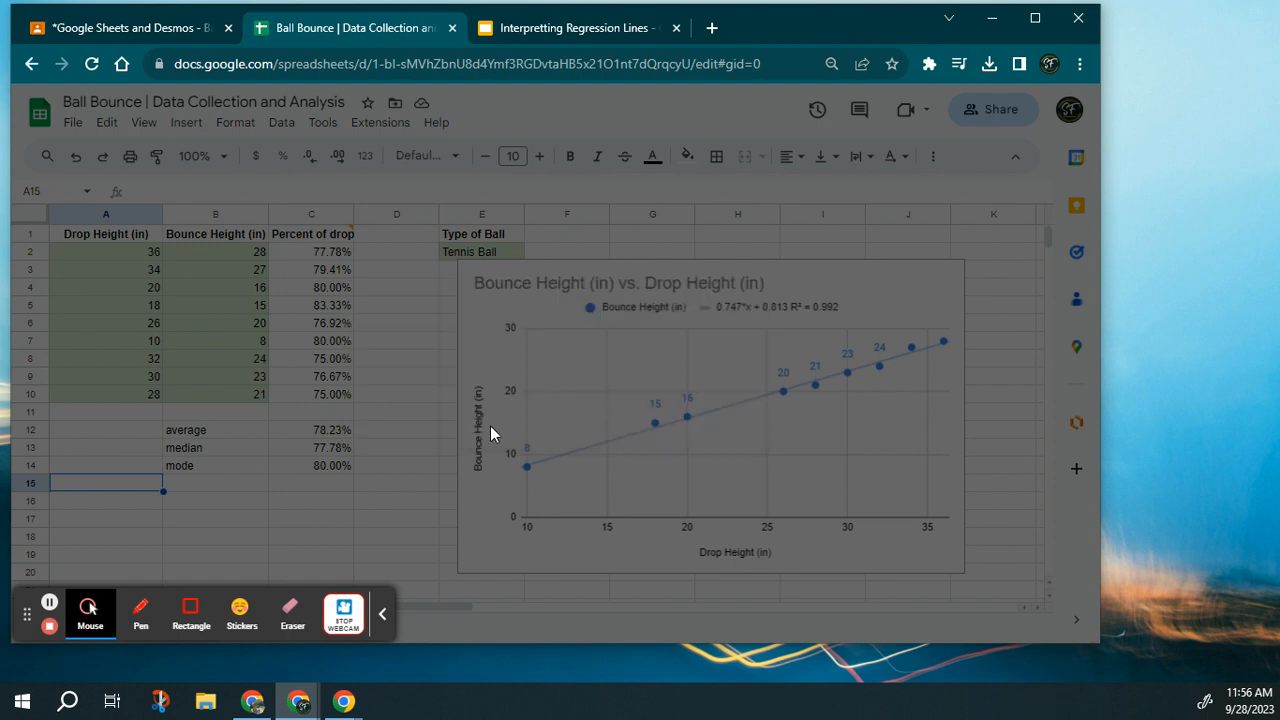
click(409, 590)
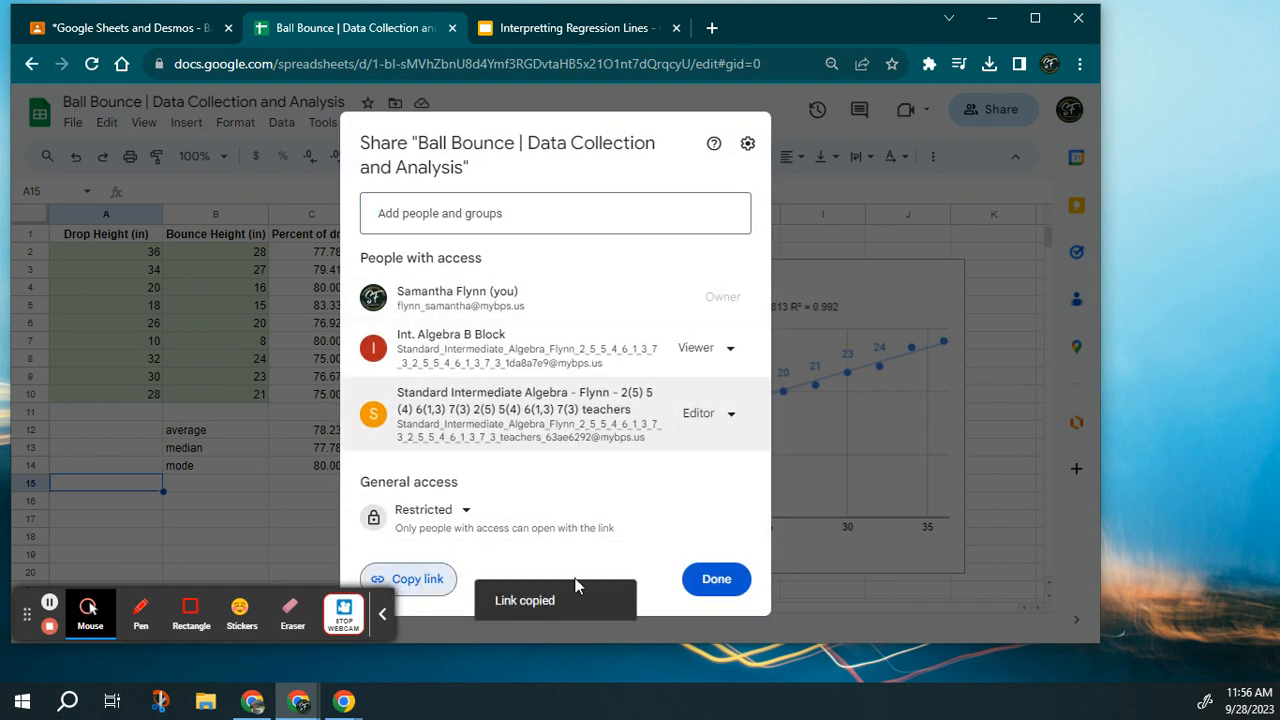
Step: Replace the text "Paste the link to your graph here." on the Google Sheets Graph slide with the copied spreadsheet link
click(556, 30)
triple_click(695, 474)
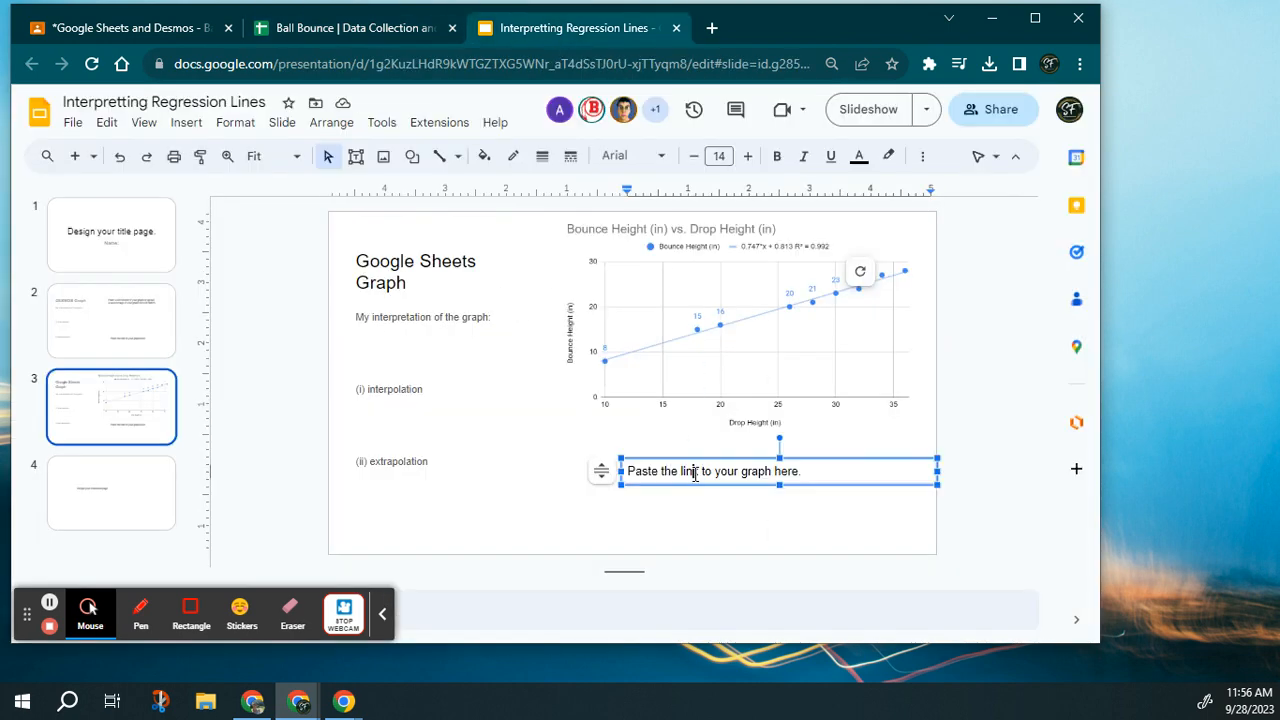
double_click(695, 474)
click(695, 474)
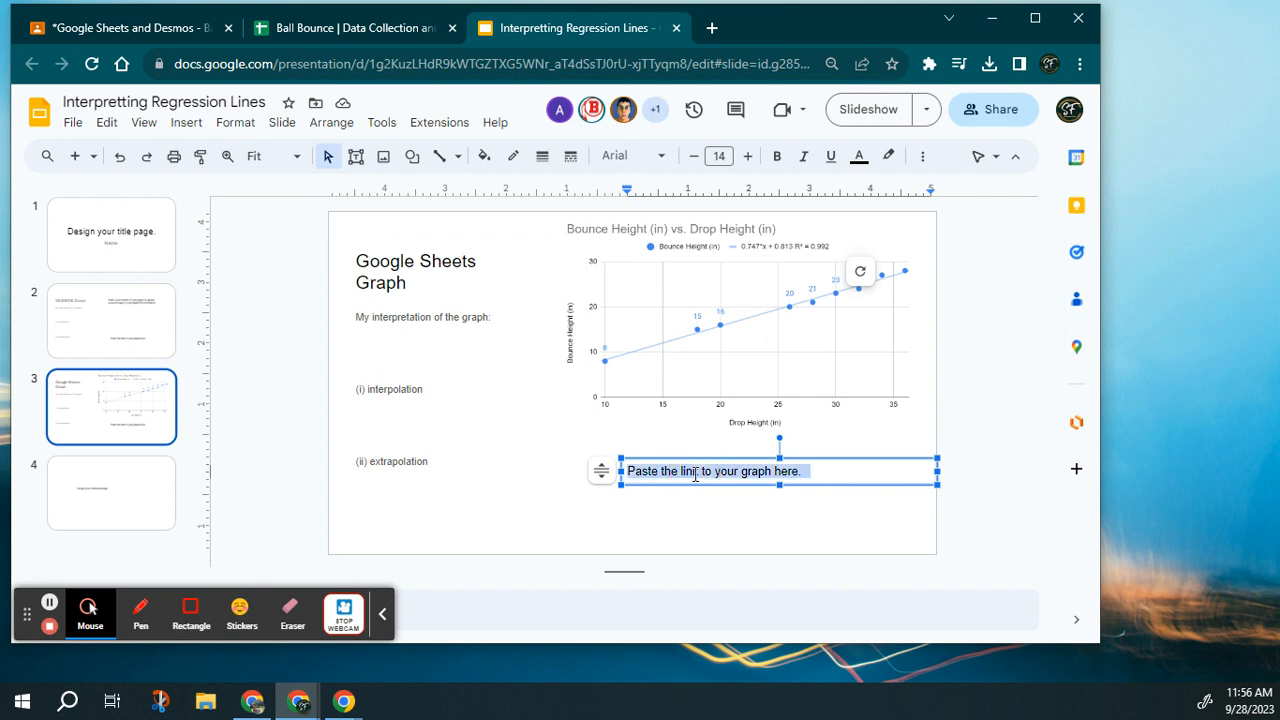
key(ctrl+v)
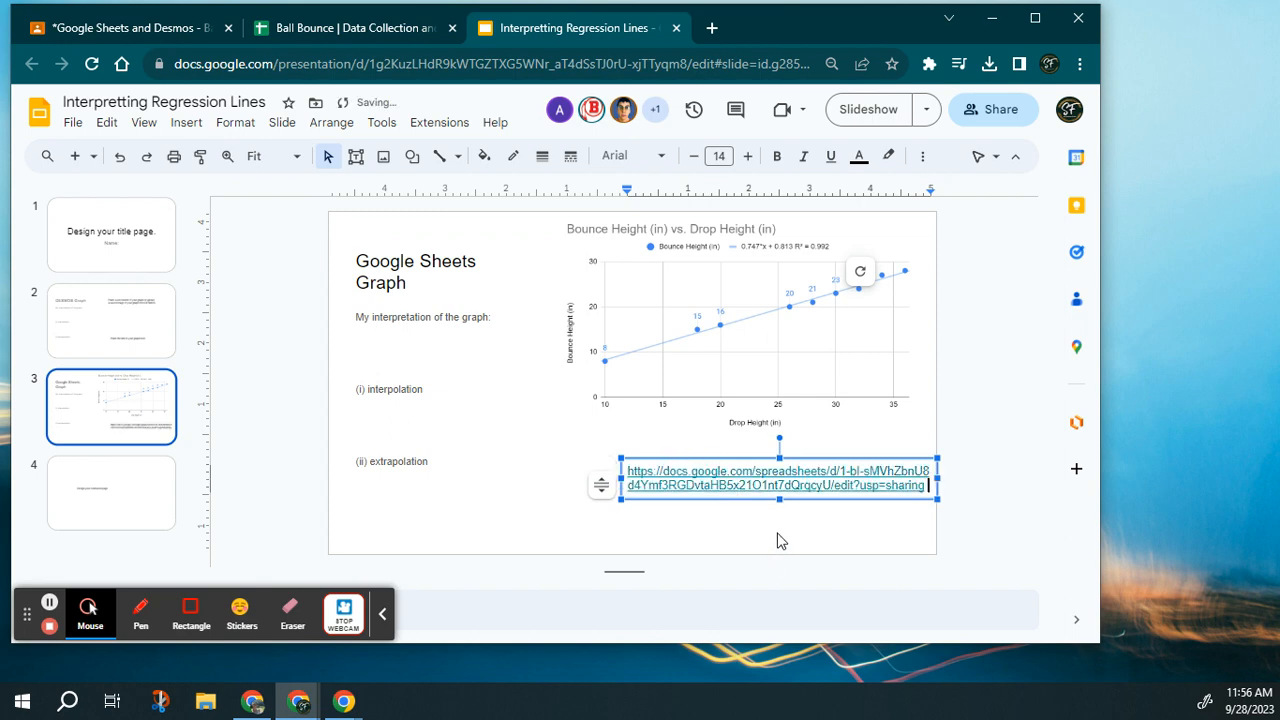
click(482, 250)
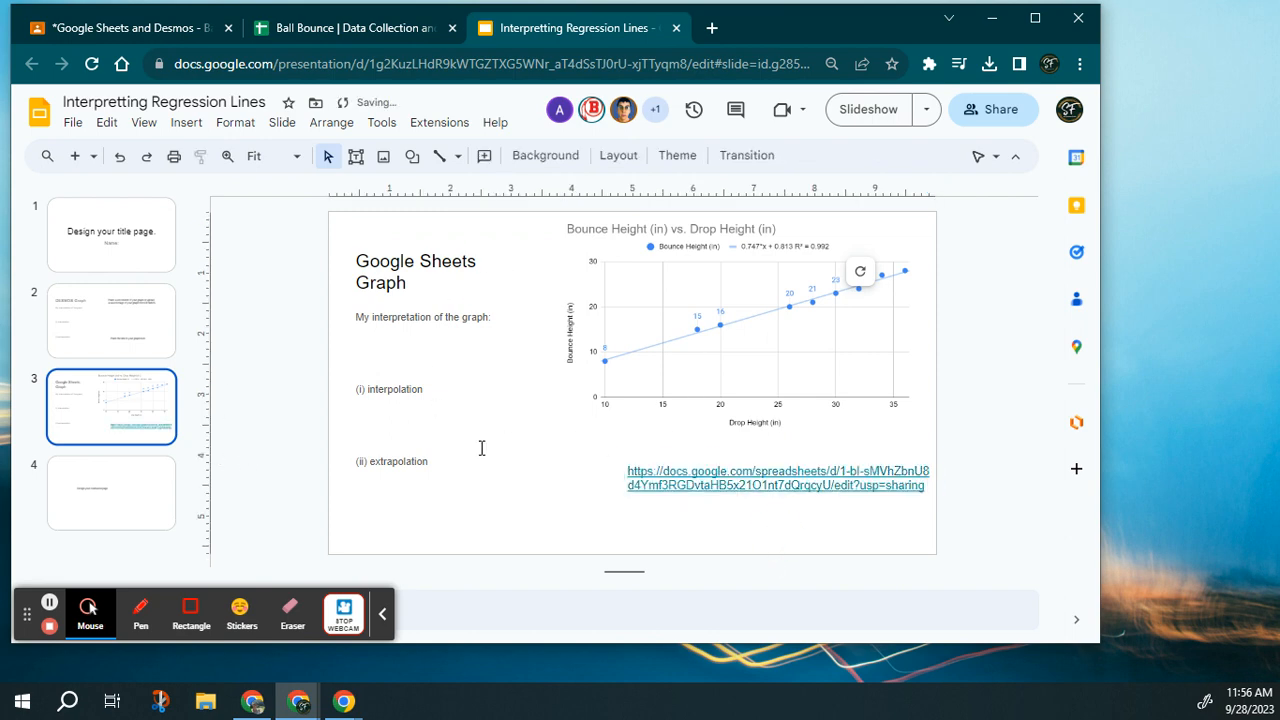
Step: Check the DESMOS Graph slide, close the spreadsheet's share dialog, and open the Desmos Graphing Calculator attached to the Classroom assignment
click(58, 334)
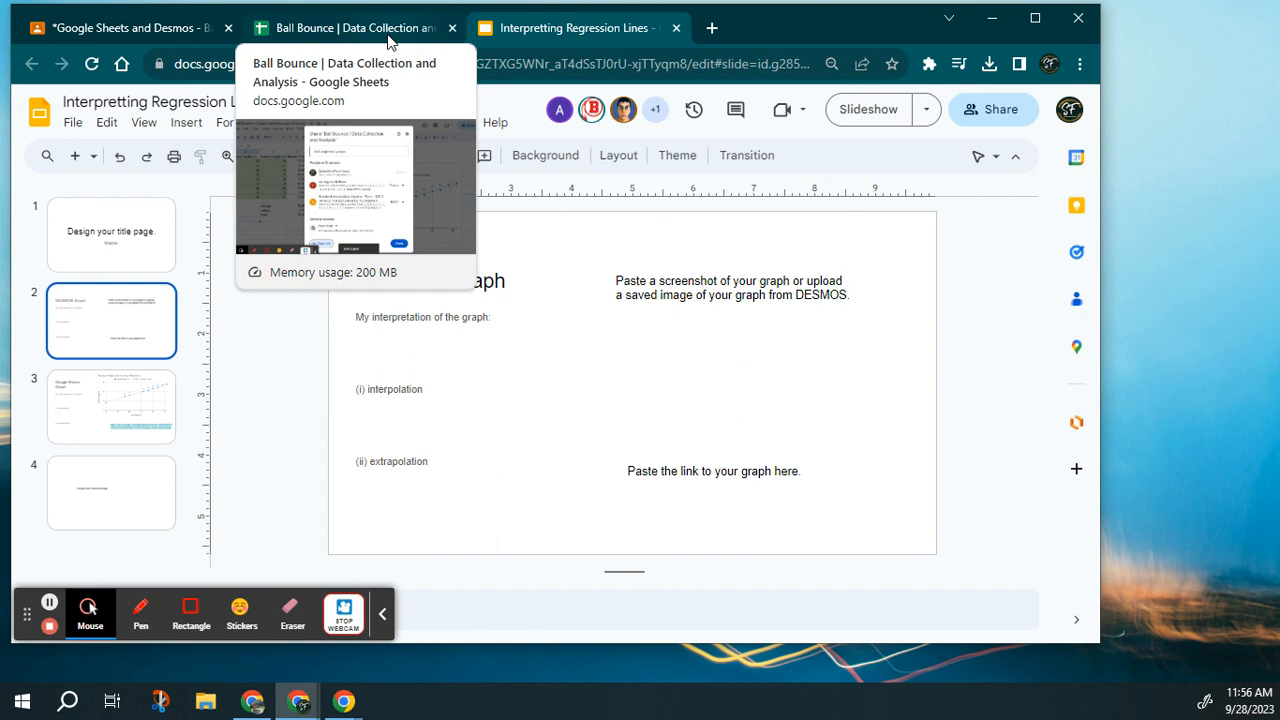
click(316, 30)
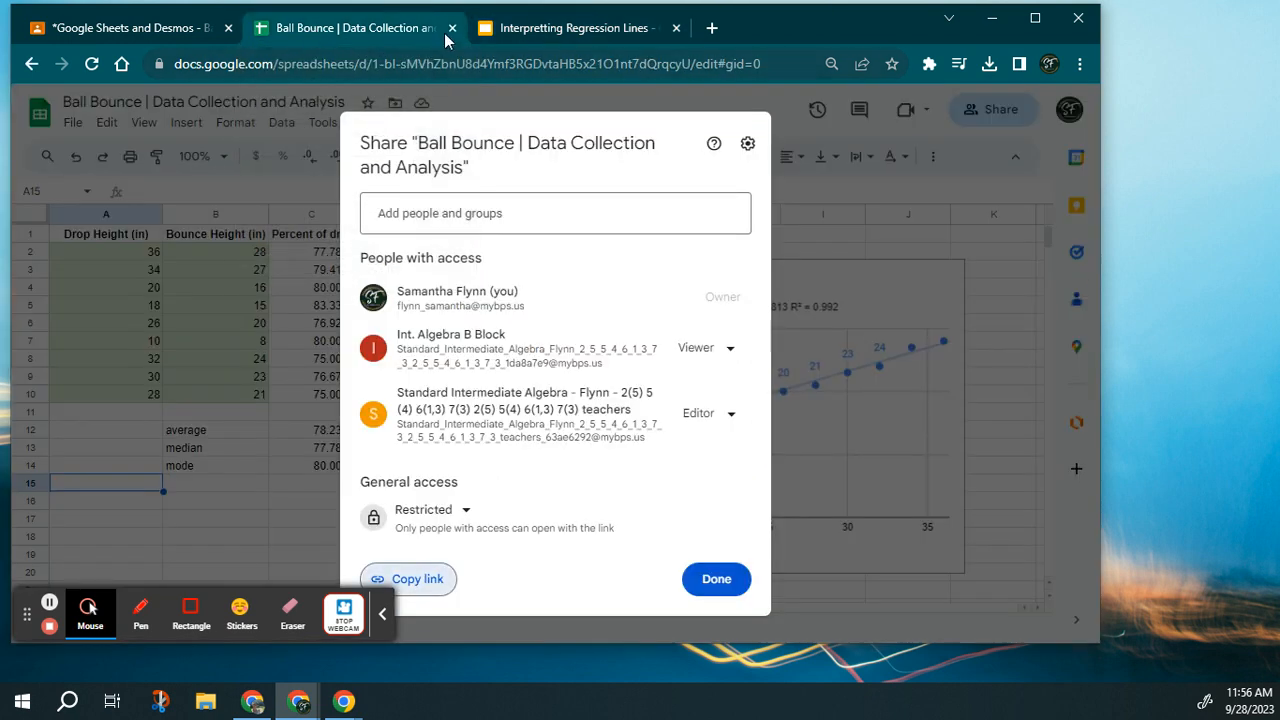
click(281, 293)
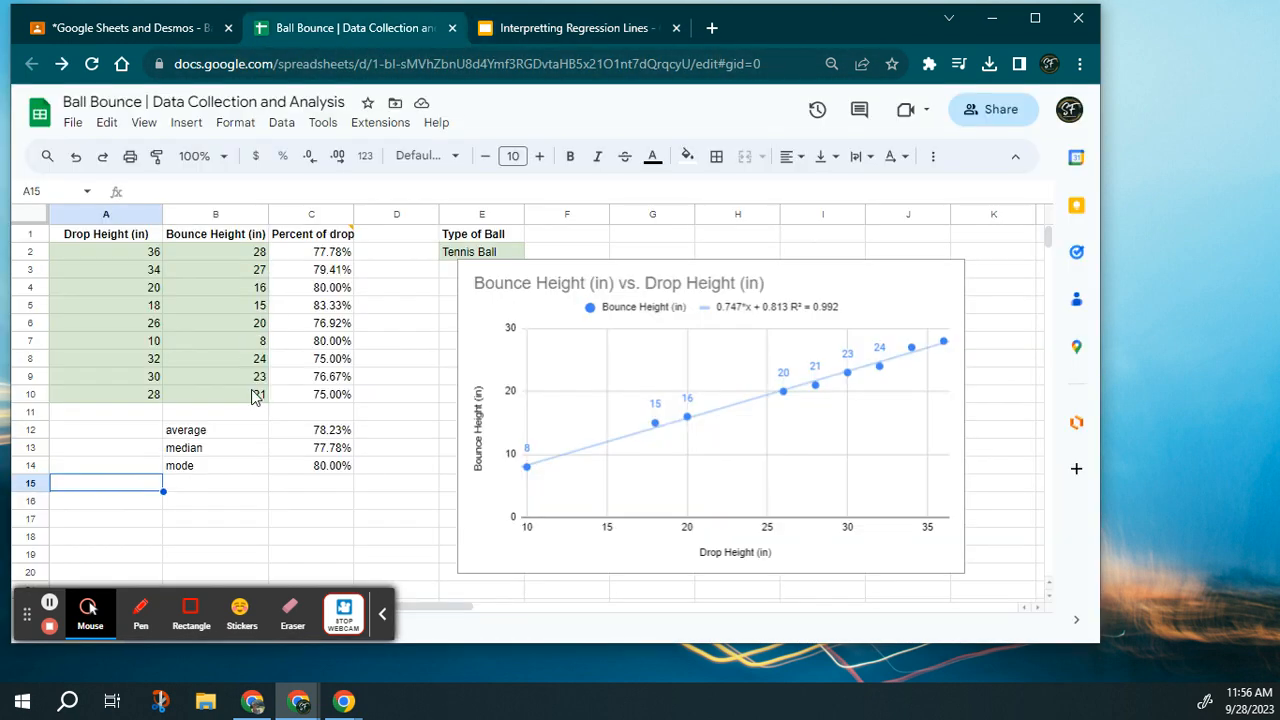
click(140, 28)
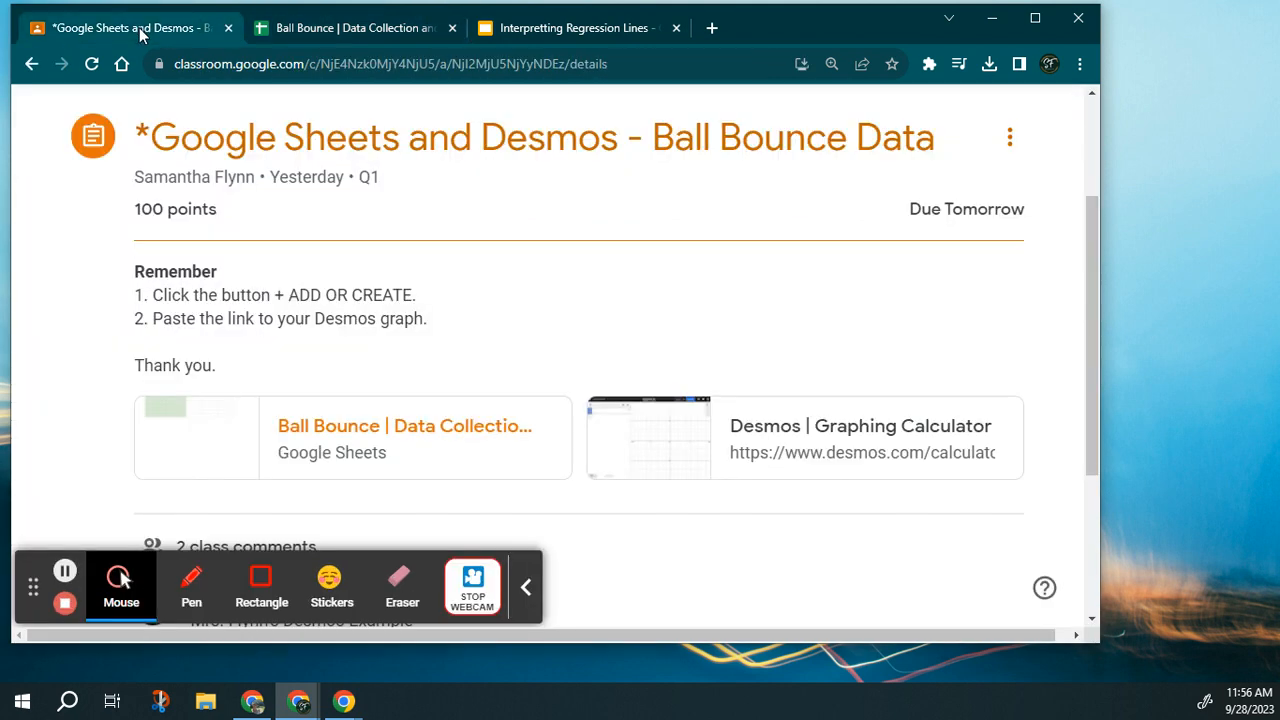
click(625, 450)
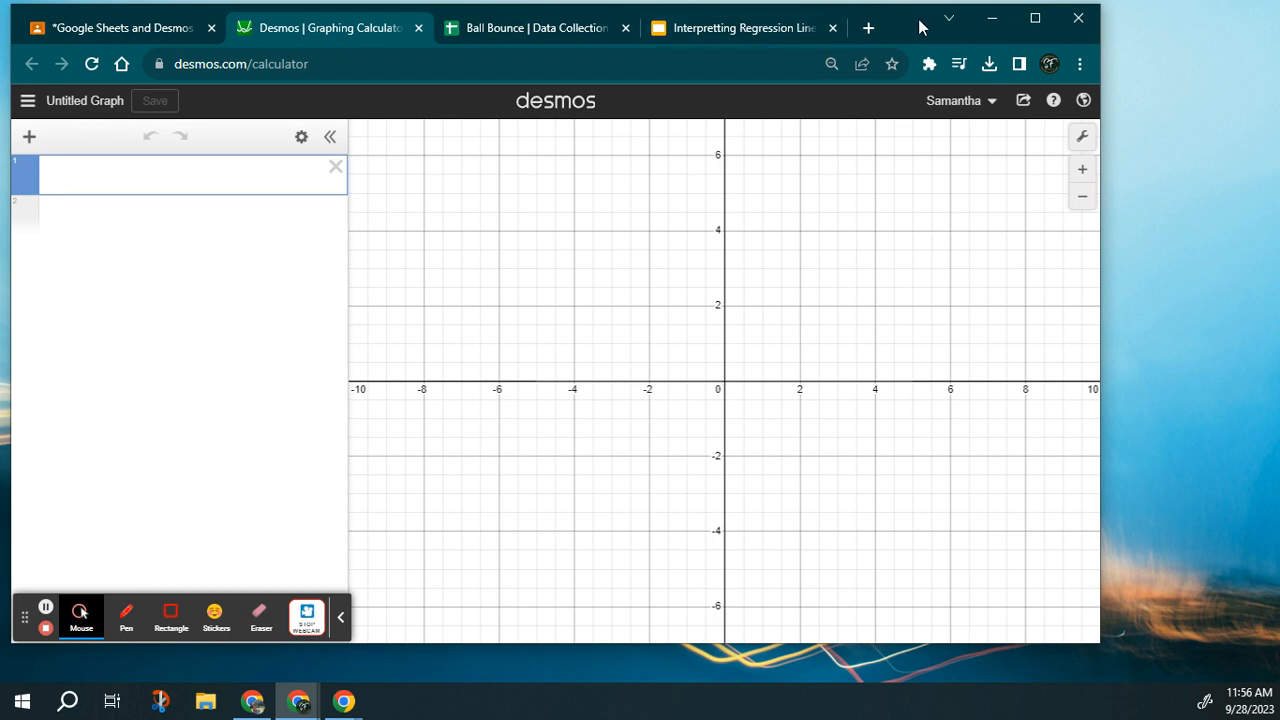
Step: Open the saved graph "Ball Bounce Data - Tennis Ball" in Desmos
drag(920, 22, 917, 56)
click(28, 135)
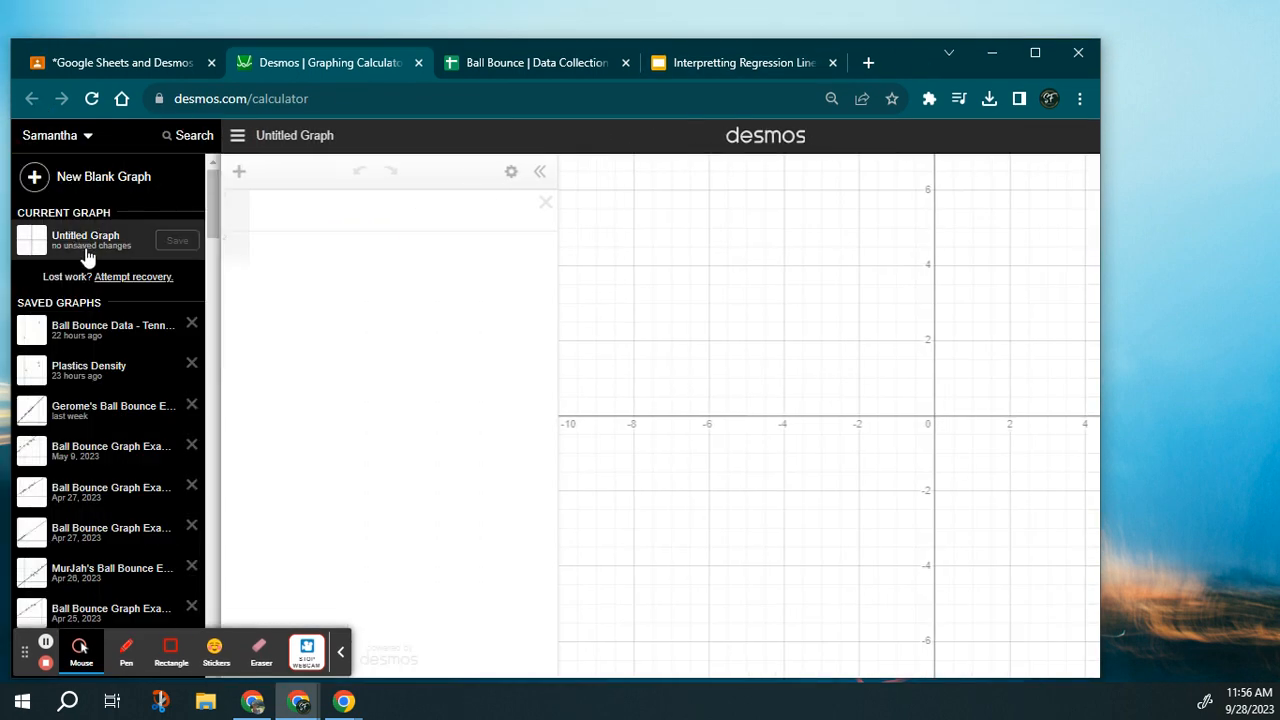
click(108, 335)
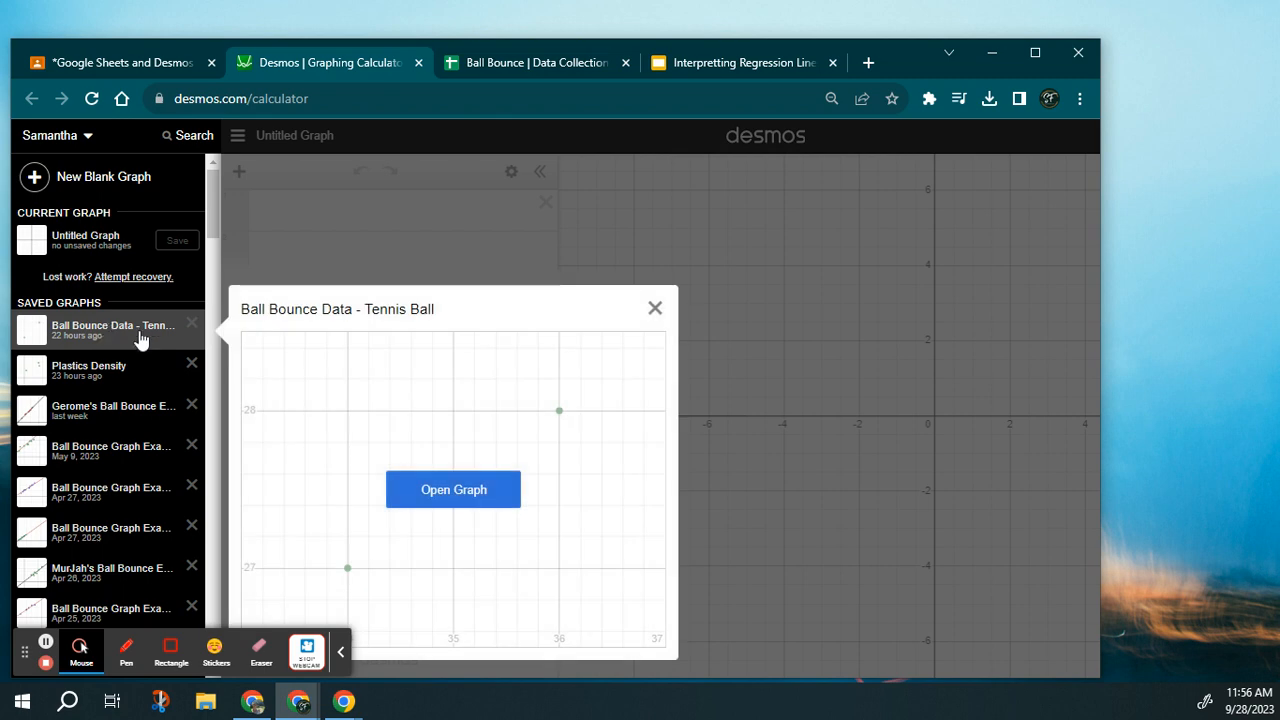
click(466, 495)
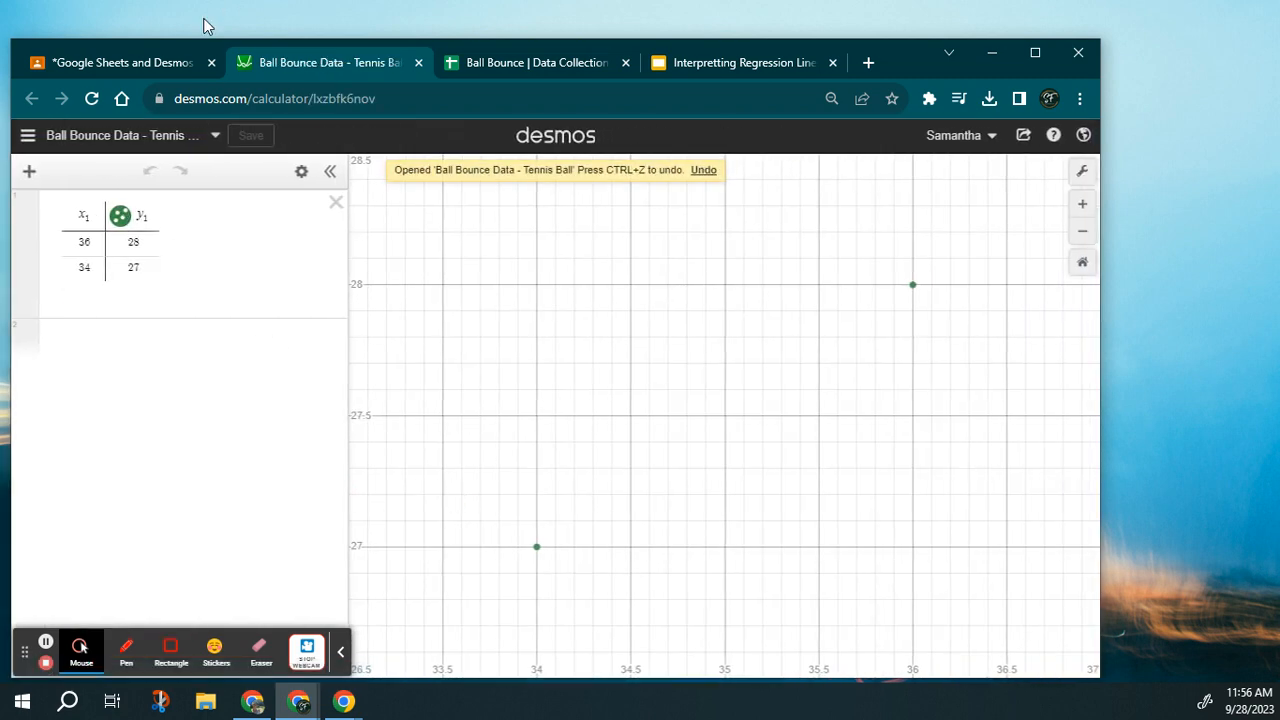
Step: Copy the drop and bounce heights in A2:B10 from the Ball Bounce spreadsheet and replace the Desmos table with them
click(559, 69)
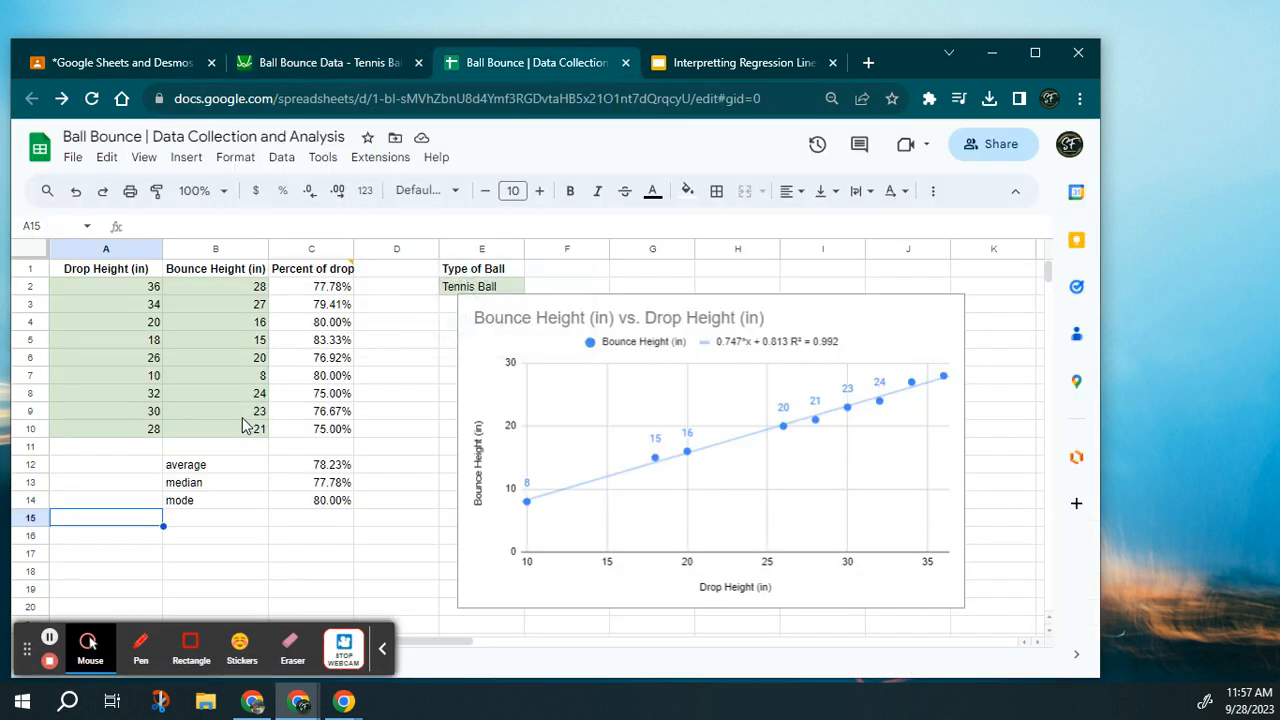
drag(245, 430, 122, 287)
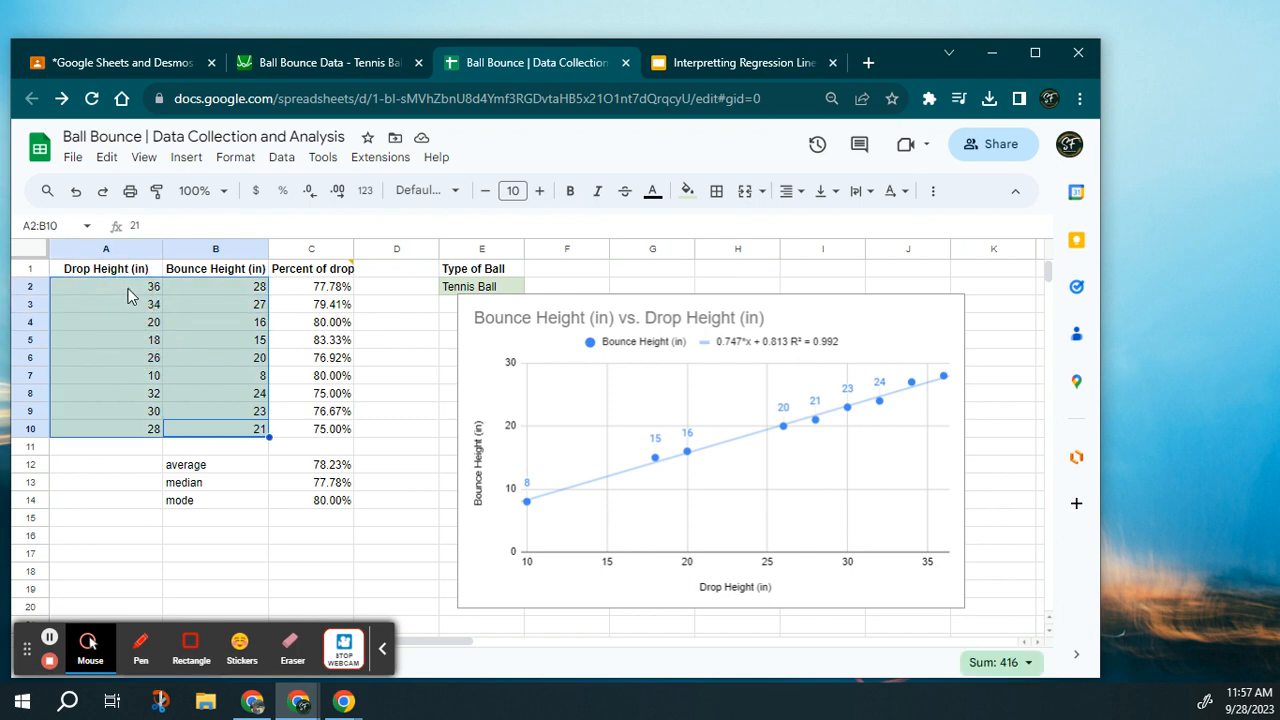
click(330, 62)
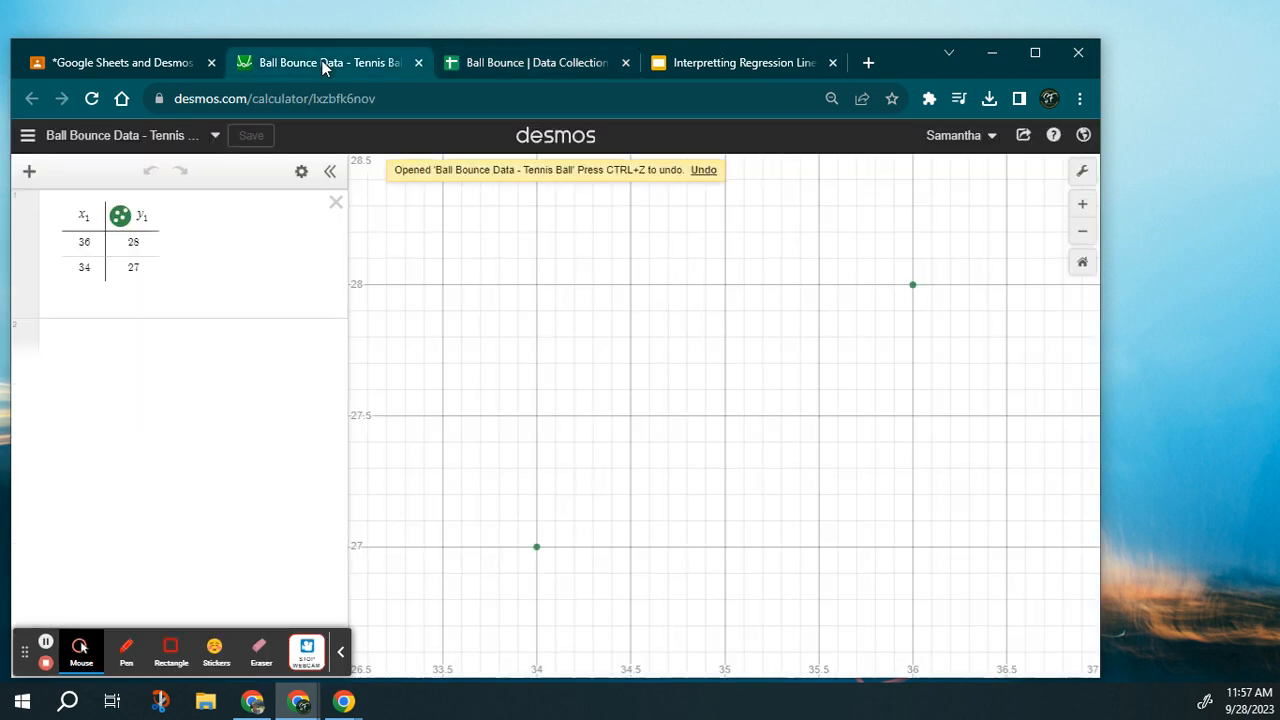
click(335, 202)
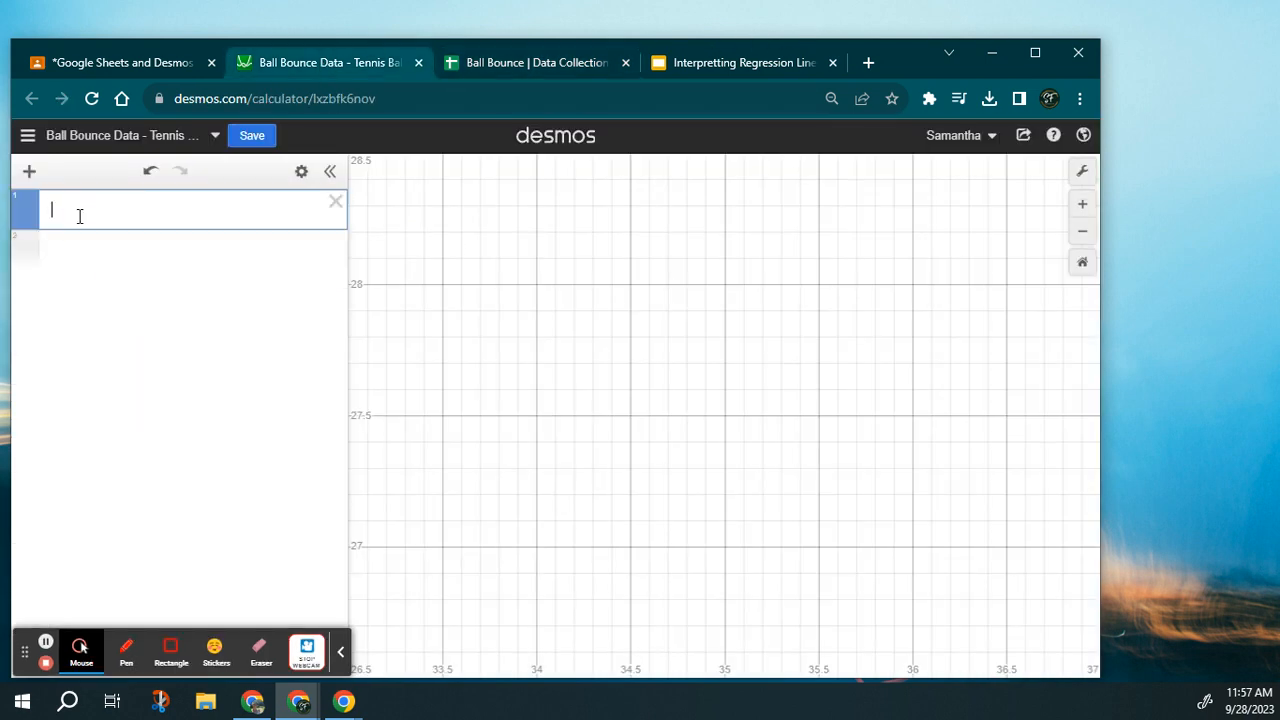
key(ctrl+v)
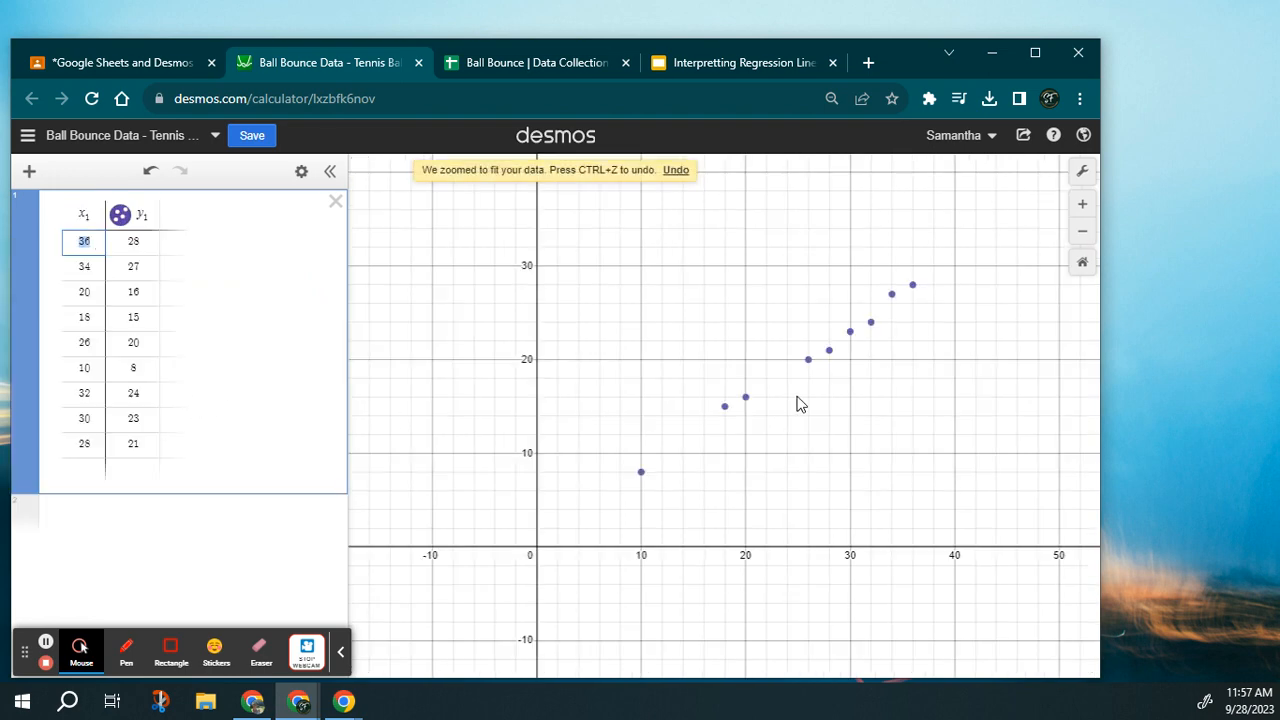
Step: Check the chart and its regression equation on the Google Sheets Graph slide, and return to the Desmos graph
click(748, 63)
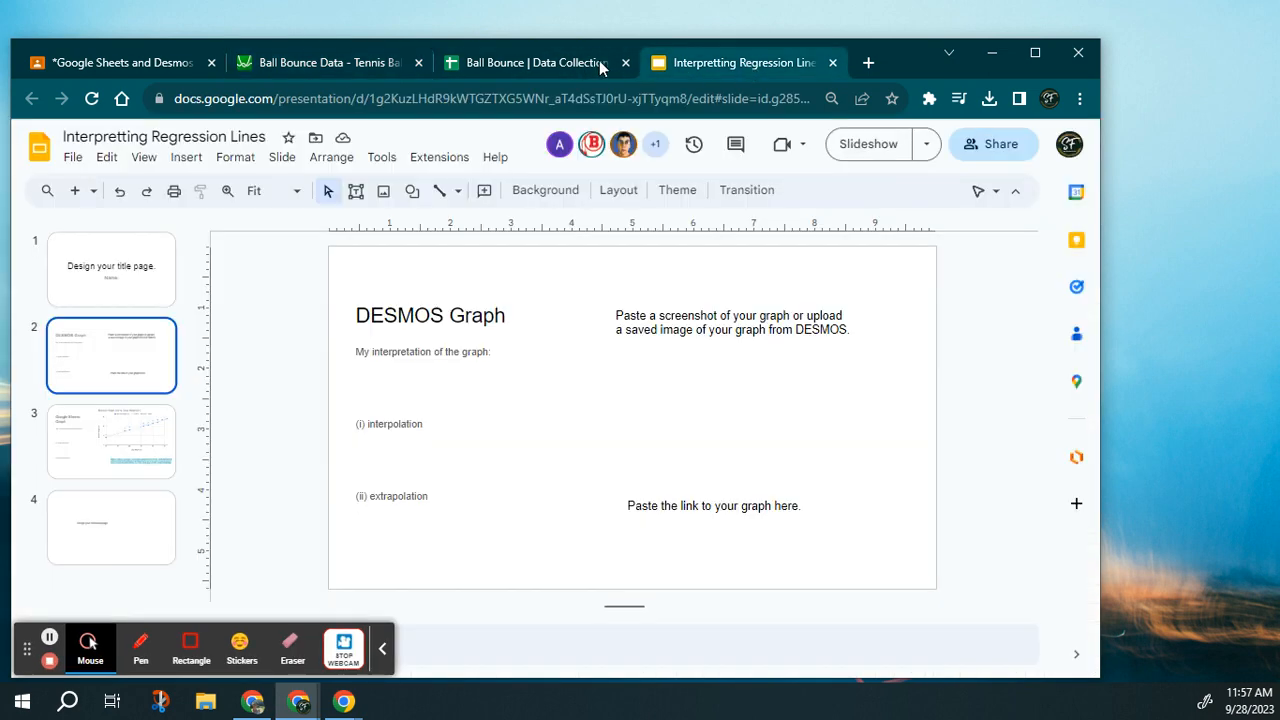
click(149, 444)
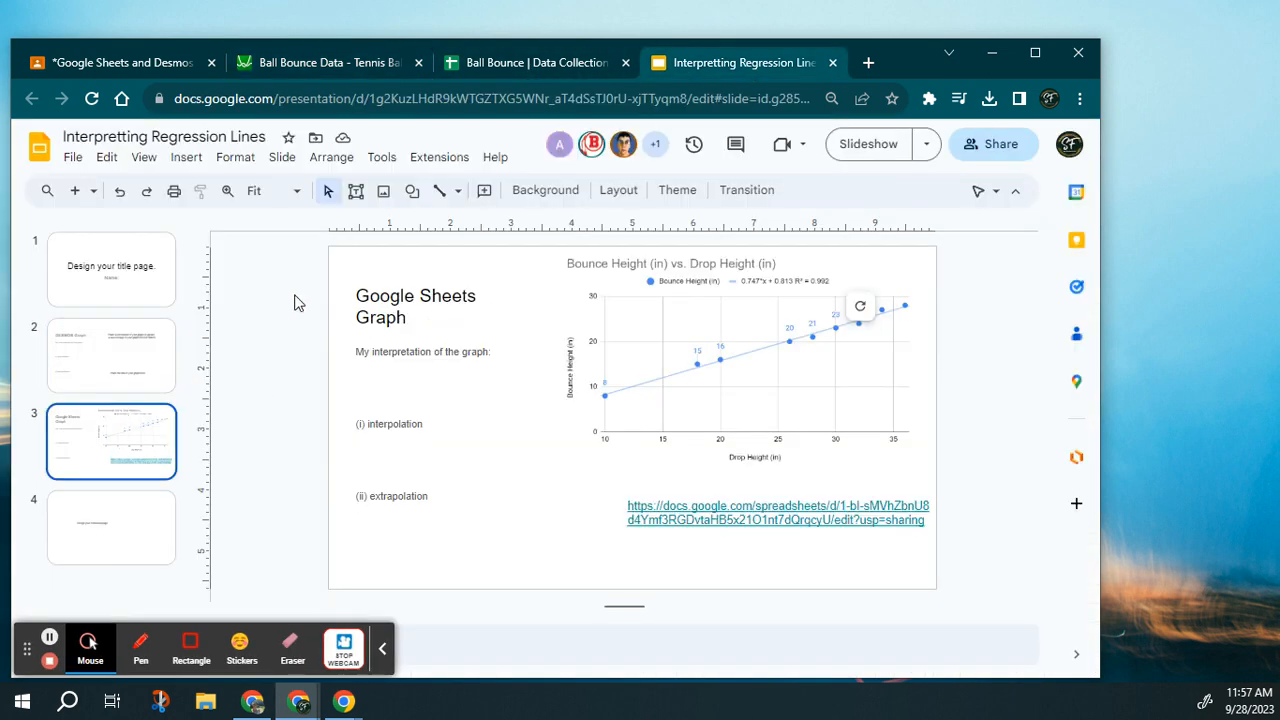
click(330, 63)
Step: Add the linear regression y₁ ~ ax₁ + b in the expression below the data table
click(186, 509)
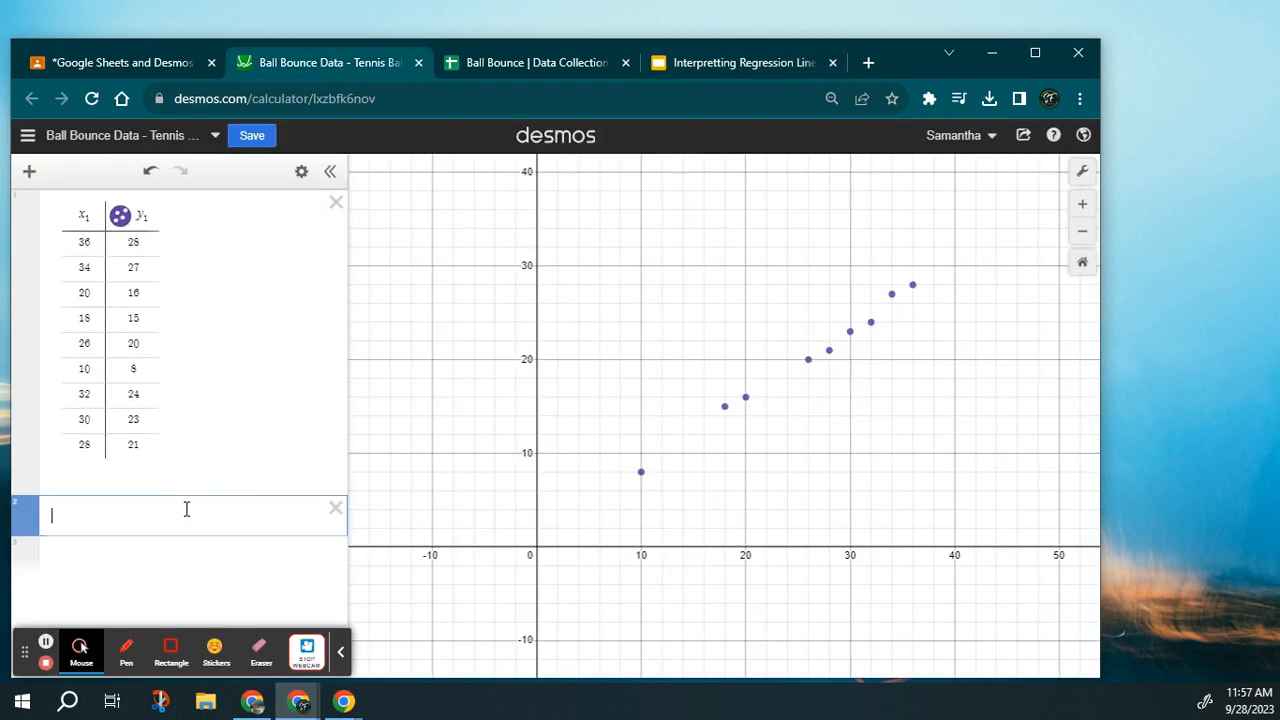
text(y)
text(m)
key(BackSpace)
text(ax_)
text(1 )
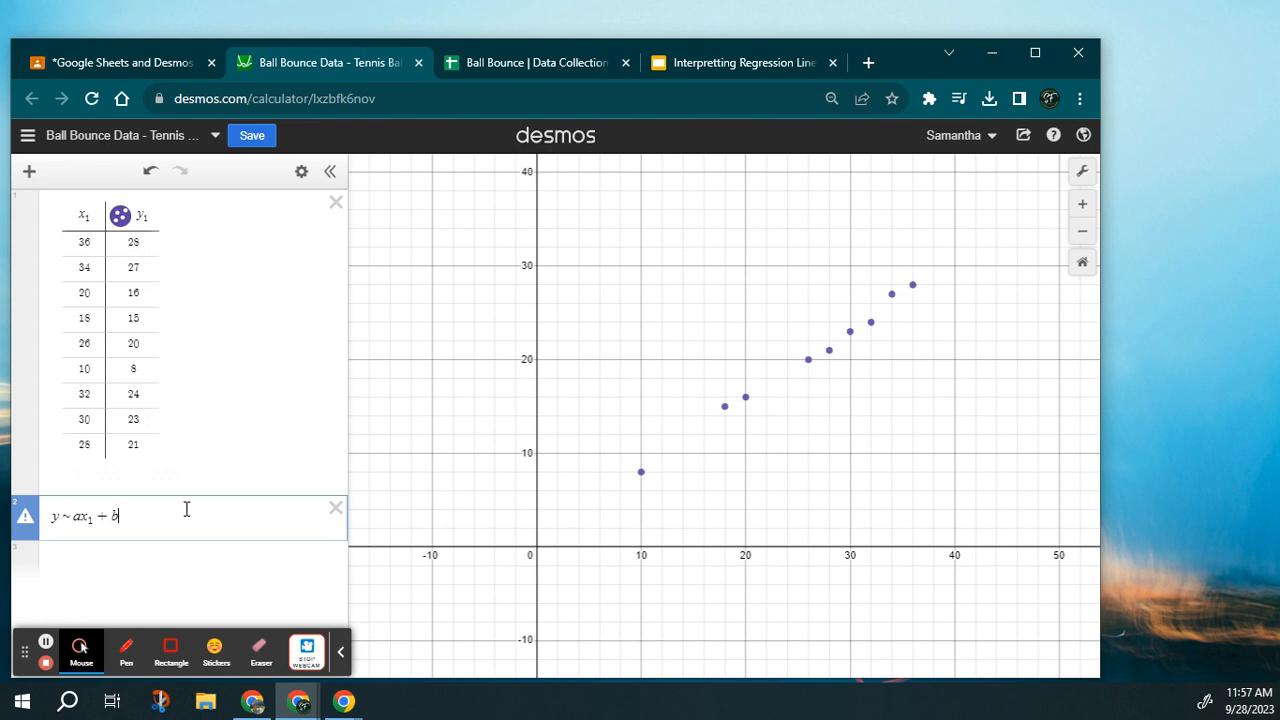
text(+ b)
click(56, 516)
text(1)
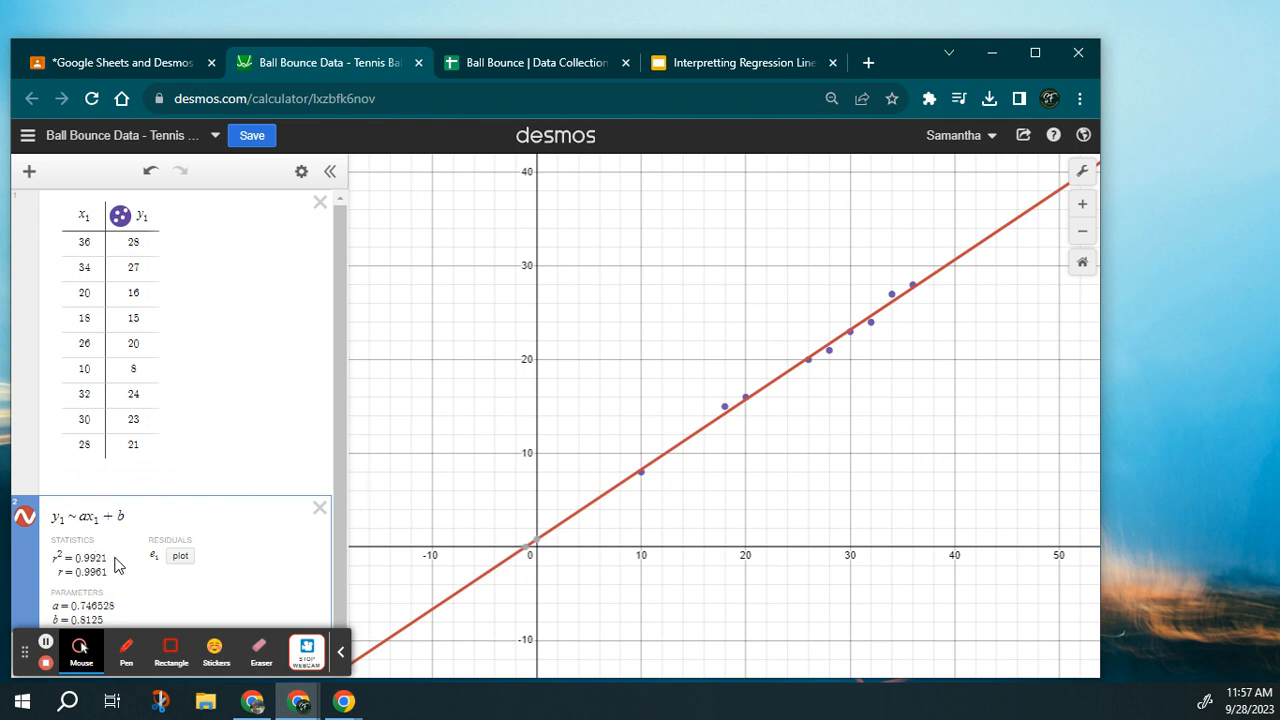
Step: Examine the regression's r² statistic and its a and b parameters
mouse_move(105, 557)
mouse_down()
mouse_move(61, 557)
mouse_move(108, 558)
mouse_up()
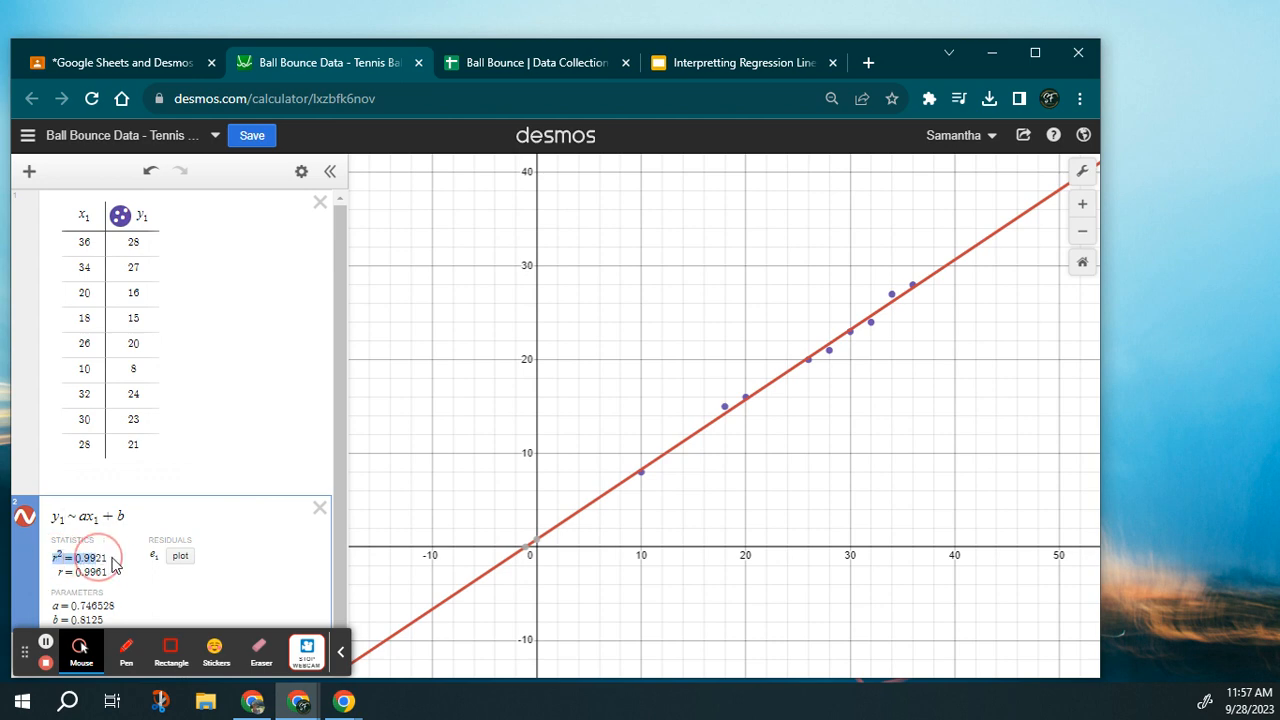
scroll(264, 513, down, 1)
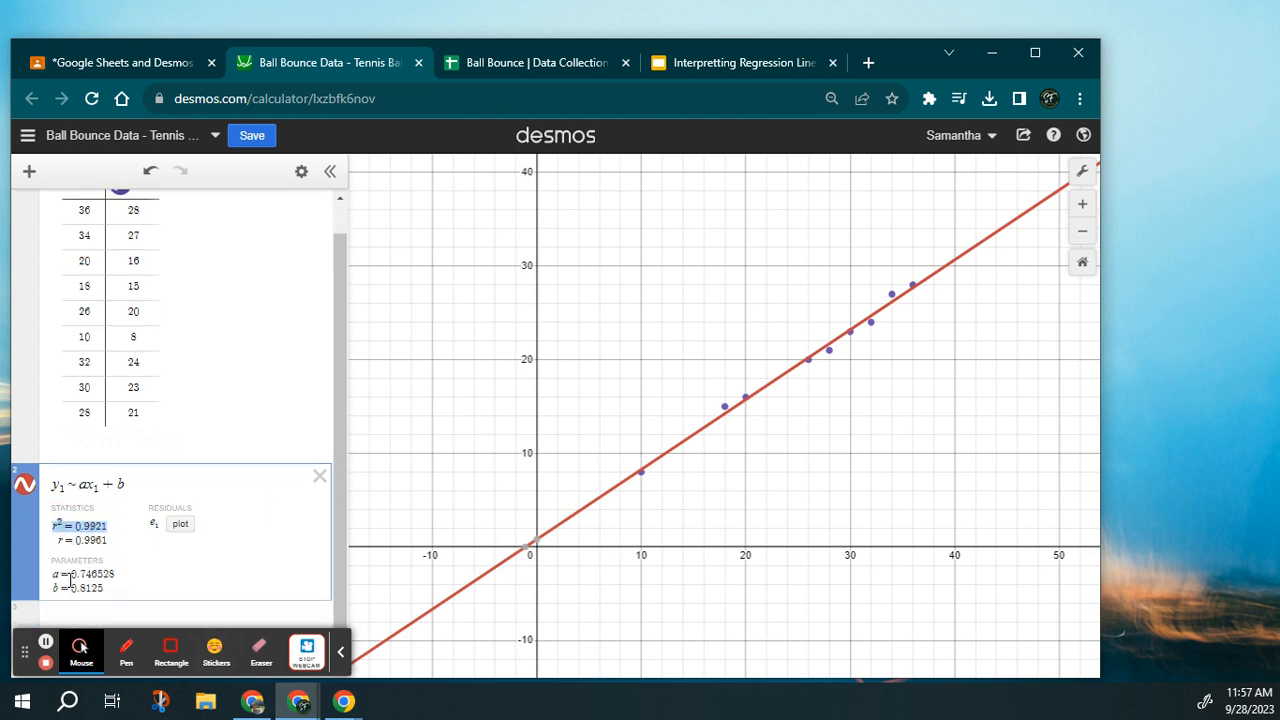
drag(53, 574, 119, 573)
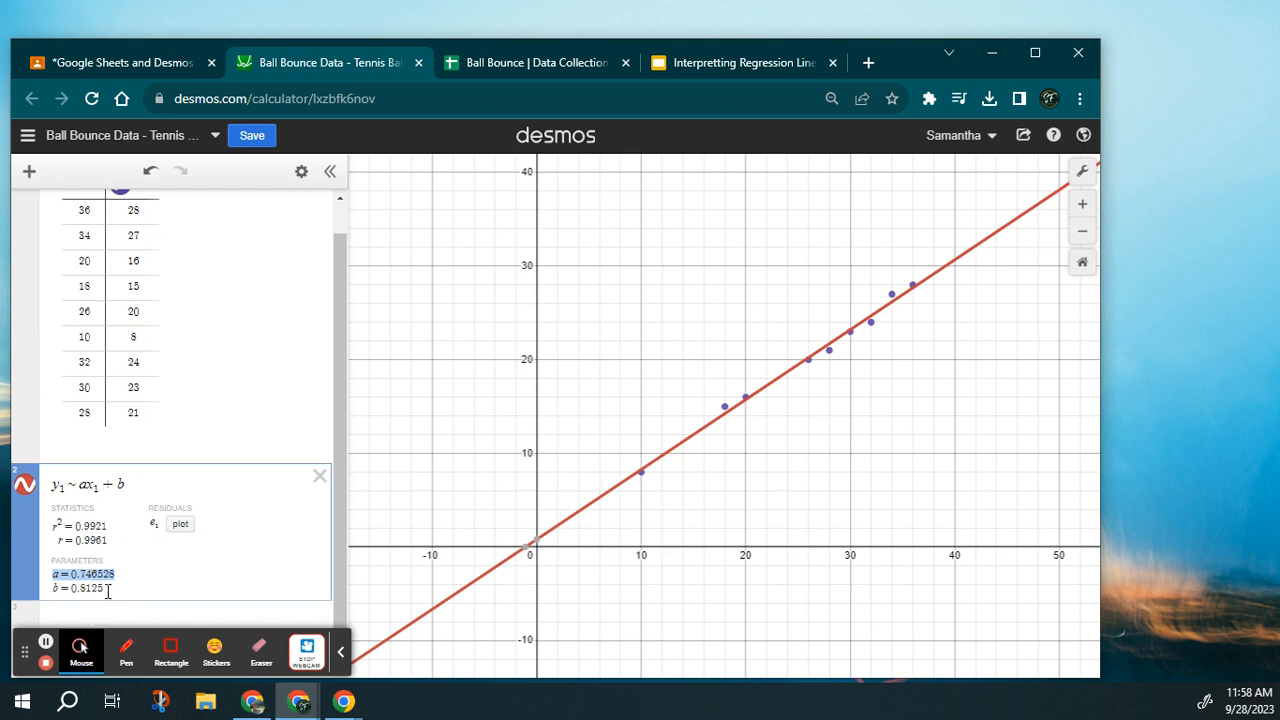
drag(105, 588, 79, 590)
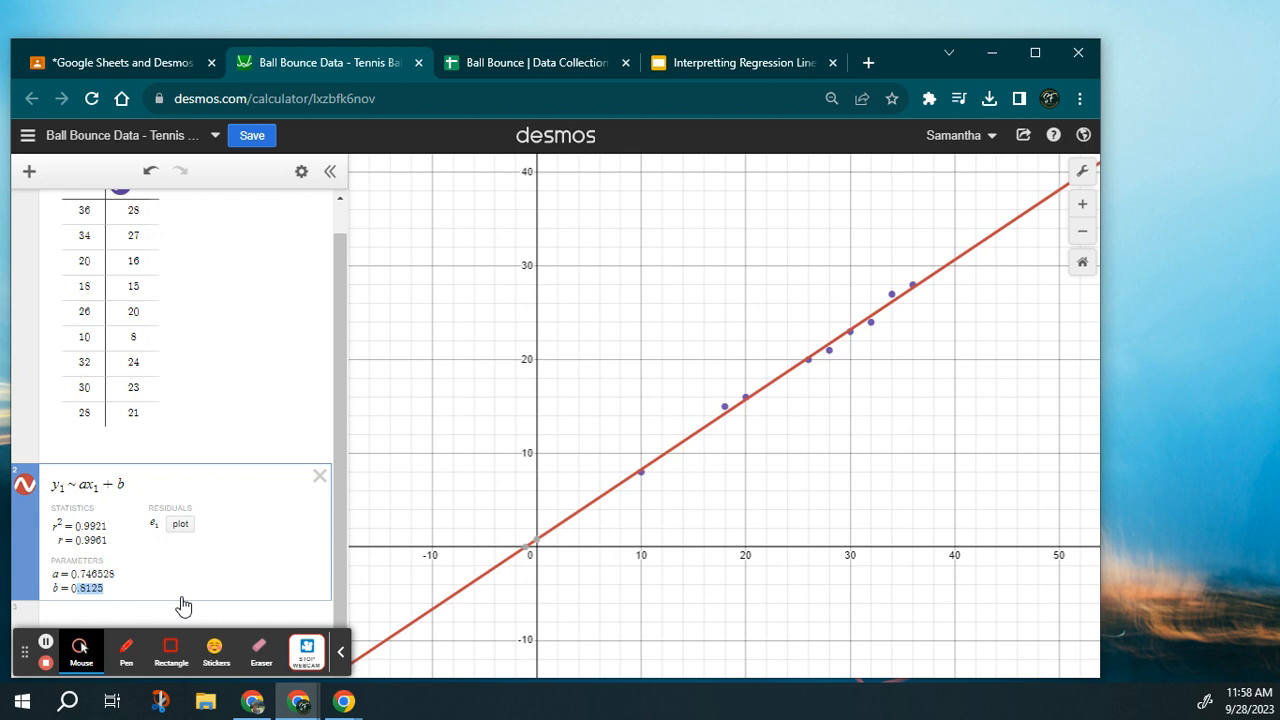
Step: Graph the rounded regression equation y = 0.75x + 0.8 as a new expression below the regression
click(120, 612)
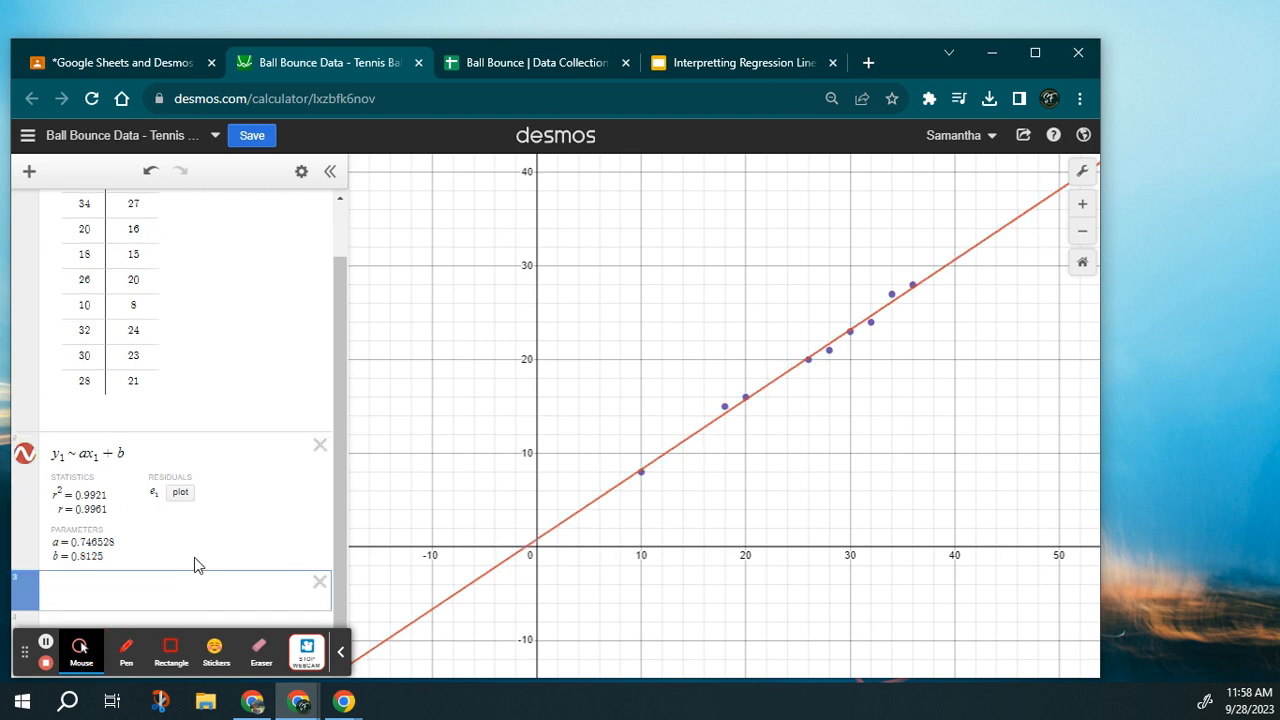
text(y = 0)
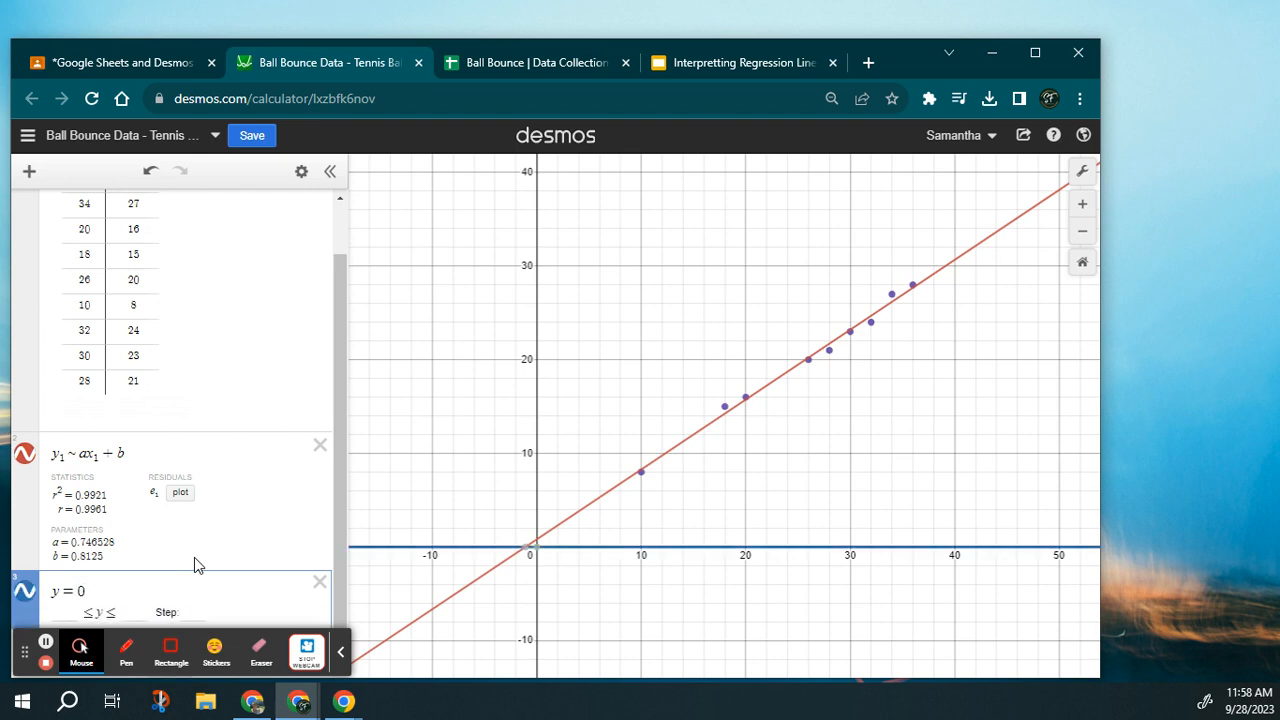
text(.7)
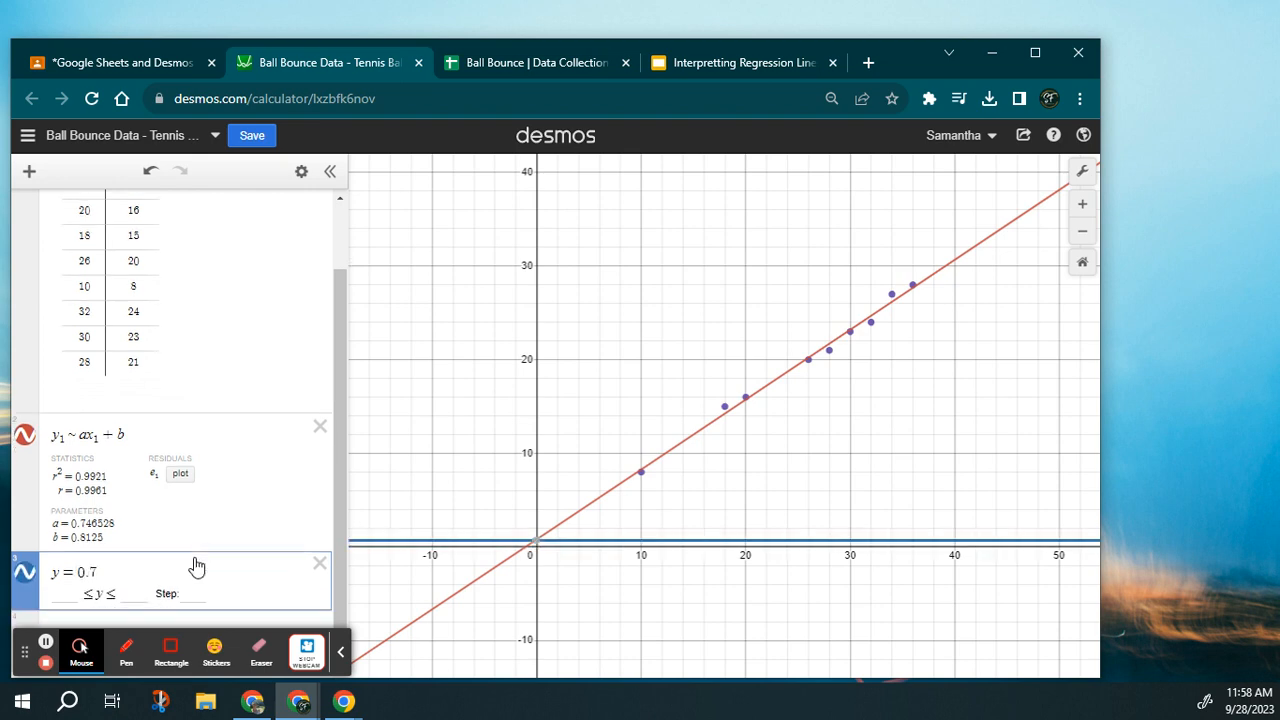
text(5x )
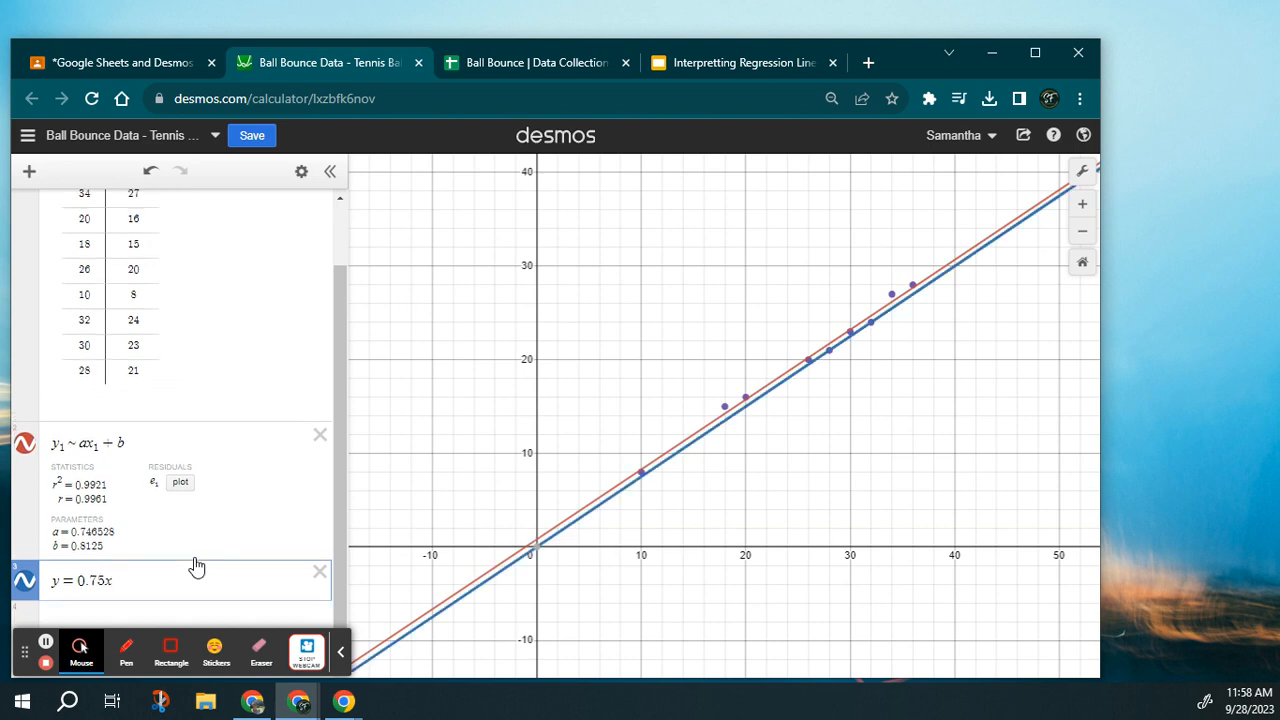
text(+ 0.8)
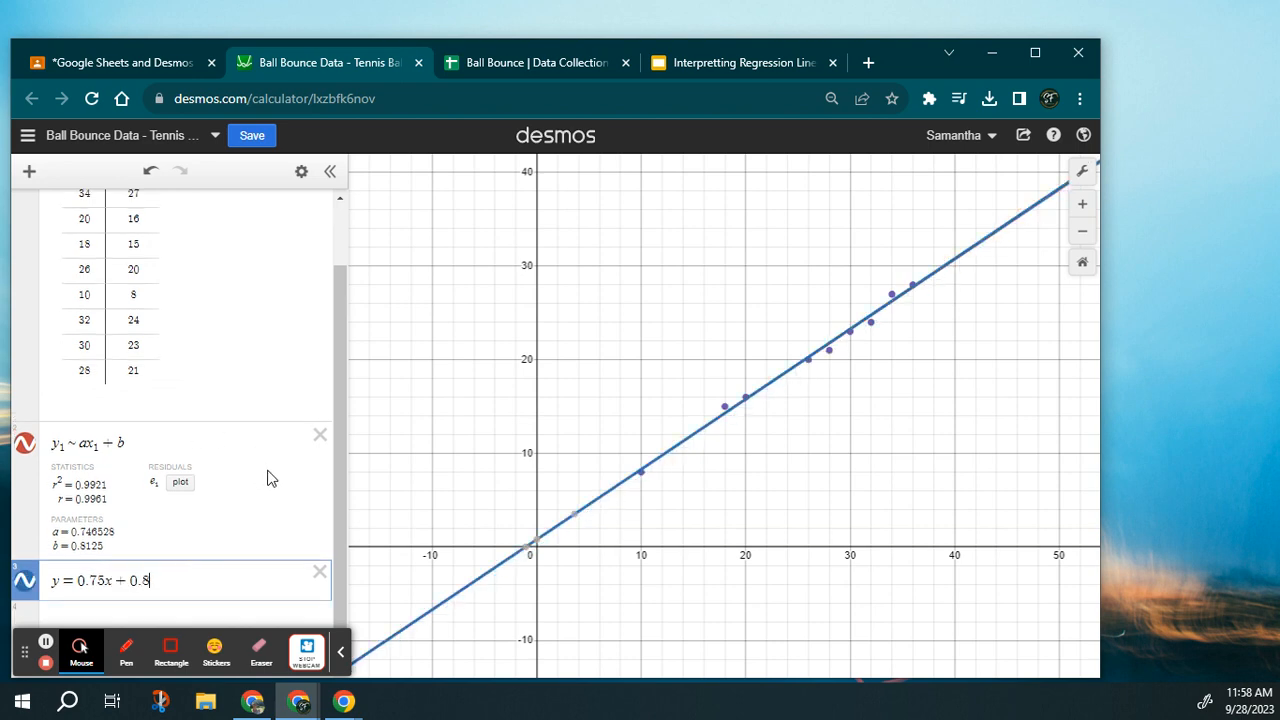
click(243, 617)
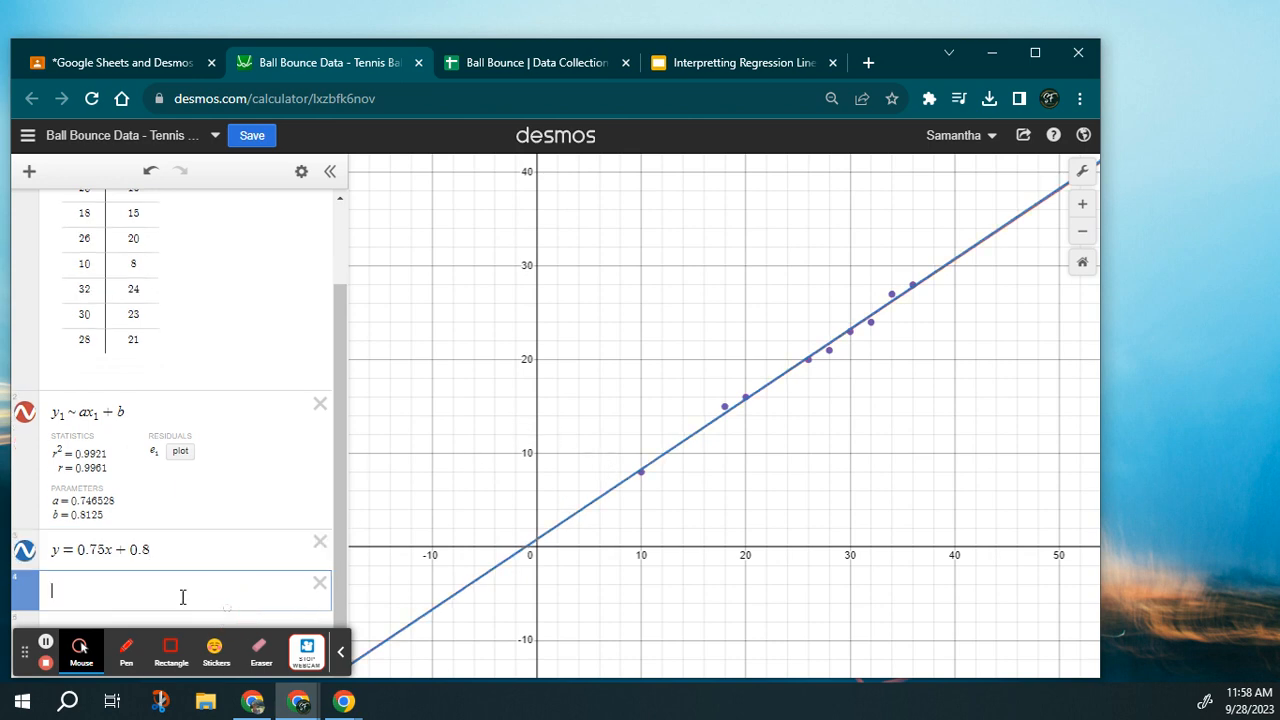
click(24, 553)
click(24, 553)
click(301, 170)
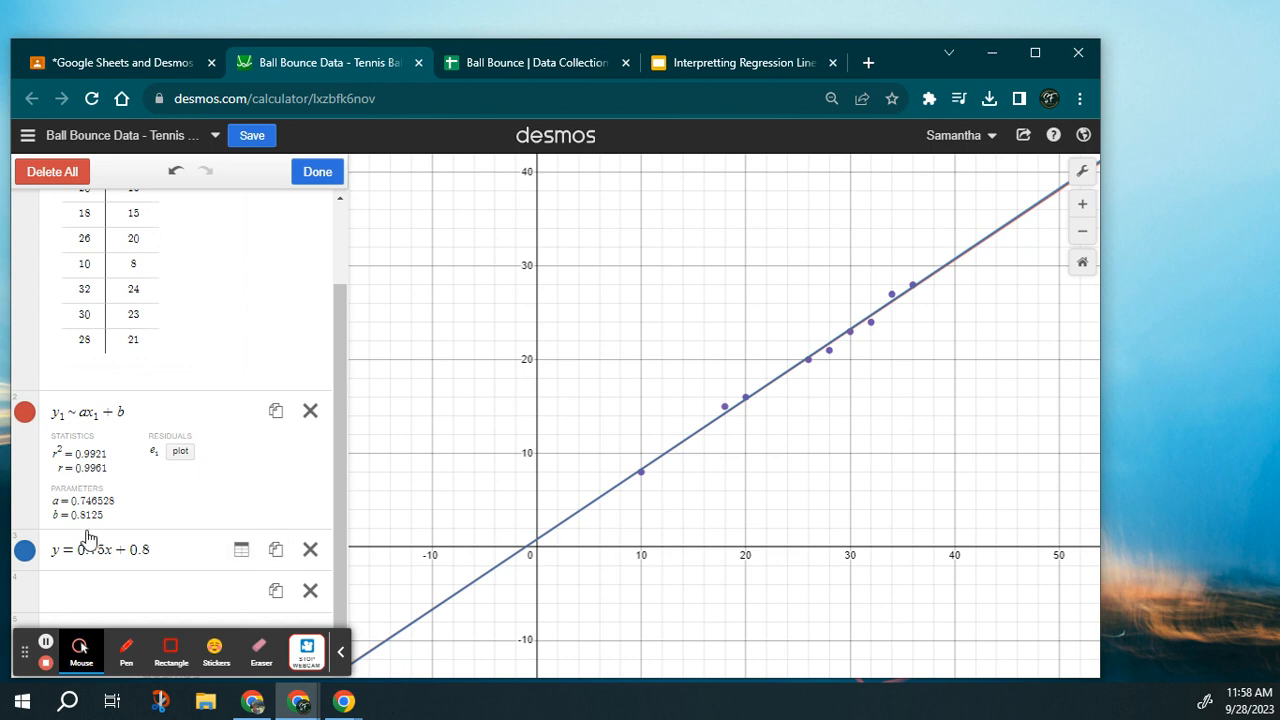
click(30, 552)
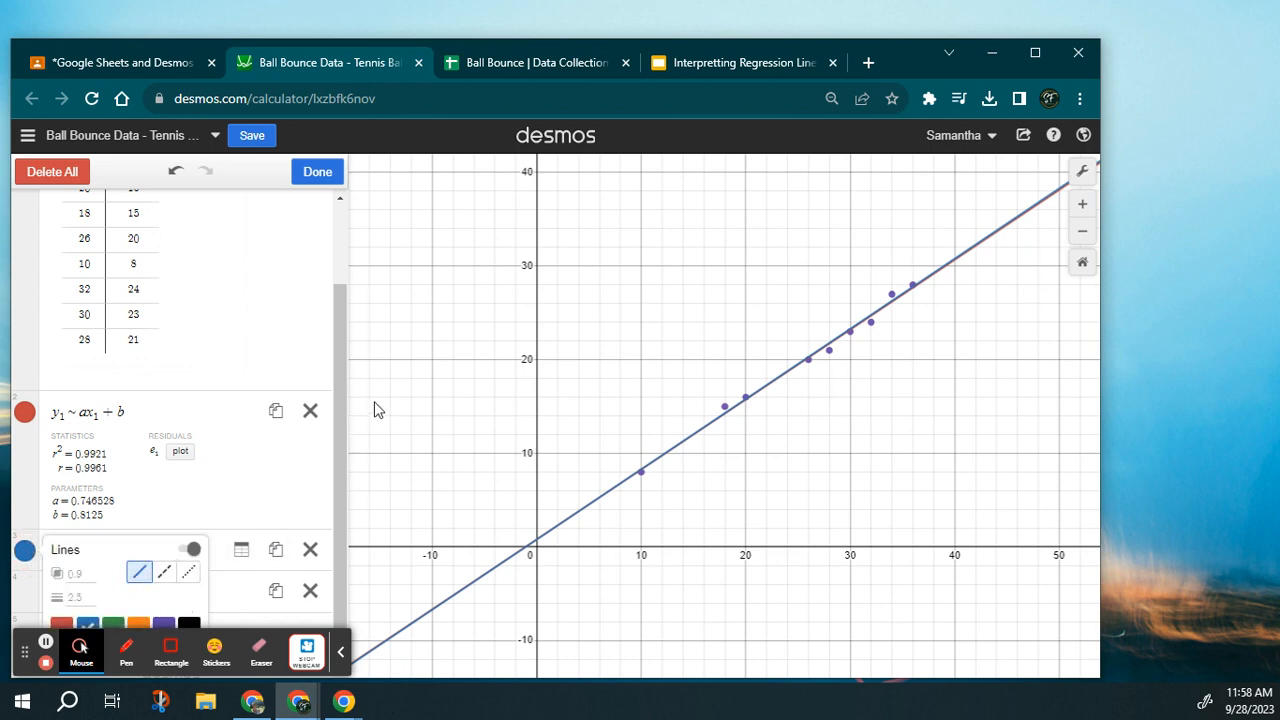
click(344, 460)
drag(344, 462, 349, 517)
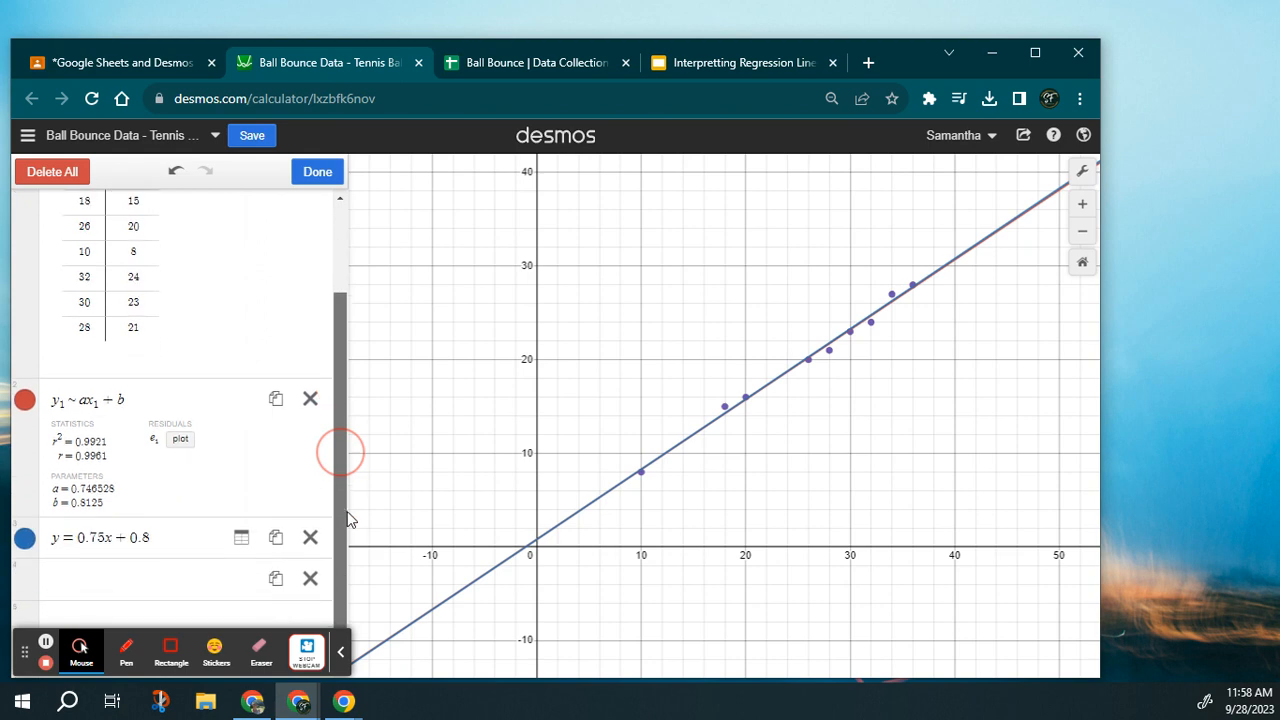
Step: Trace points along the line y = 0.75x + 0.8 on the graph to read their coordinates
click(605, 497)
click(602, 505)
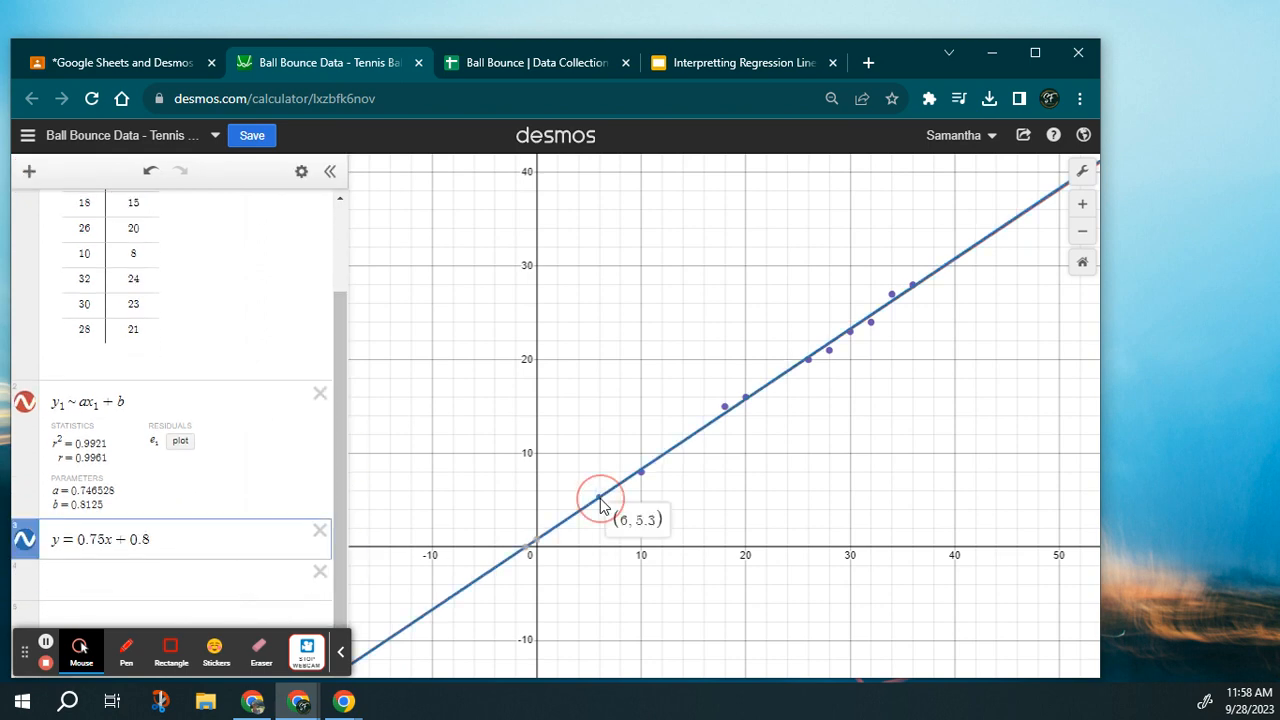
mouse_move(600, 507)
mouse_down()
mouse_move(877, 251)
mouse_move(903, 274)
mouse_move(641, 508)
mouse_up()
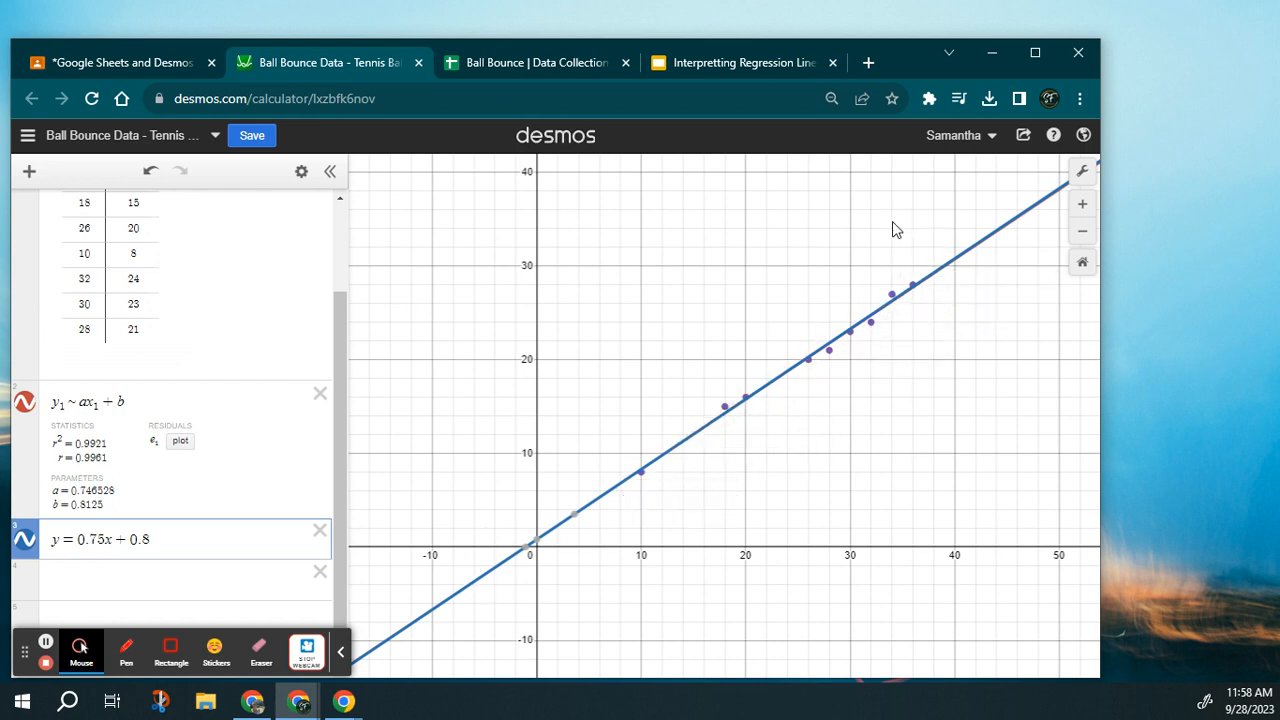
Step: Export the Desmos graph as a Medium Square PNG image with thin lines and download it
click(1023, 136)
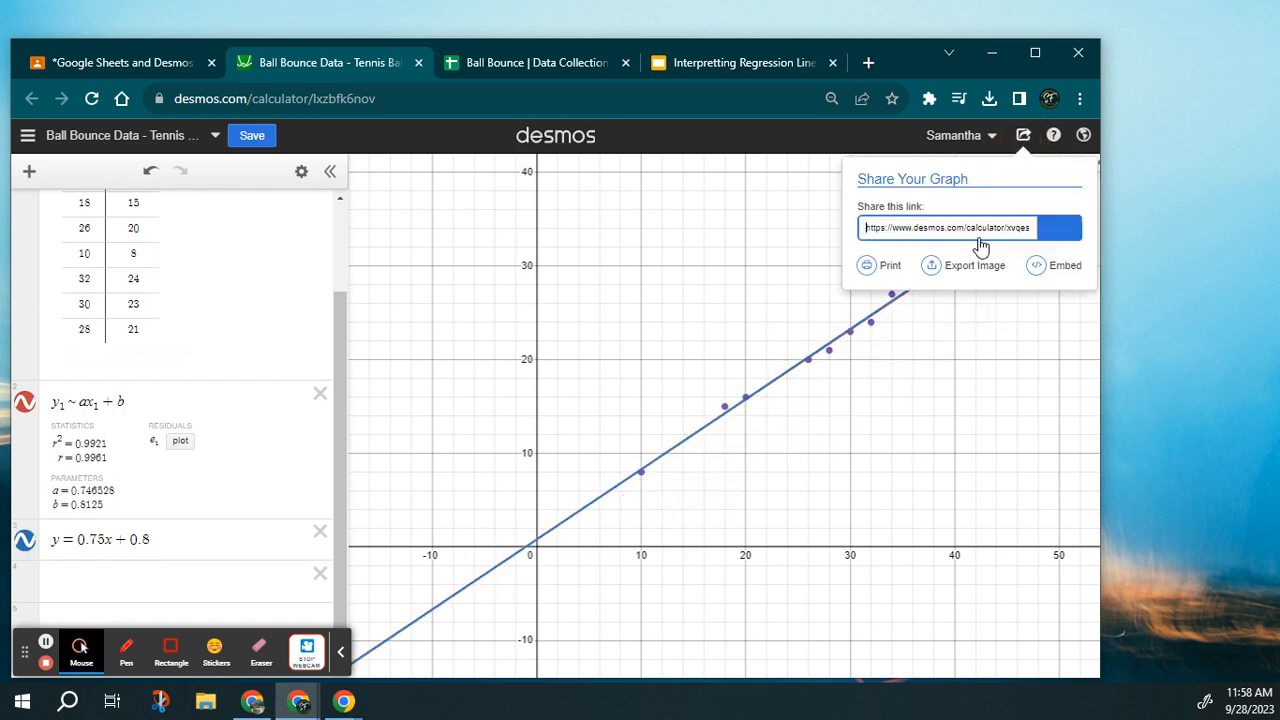
click(948, 266)
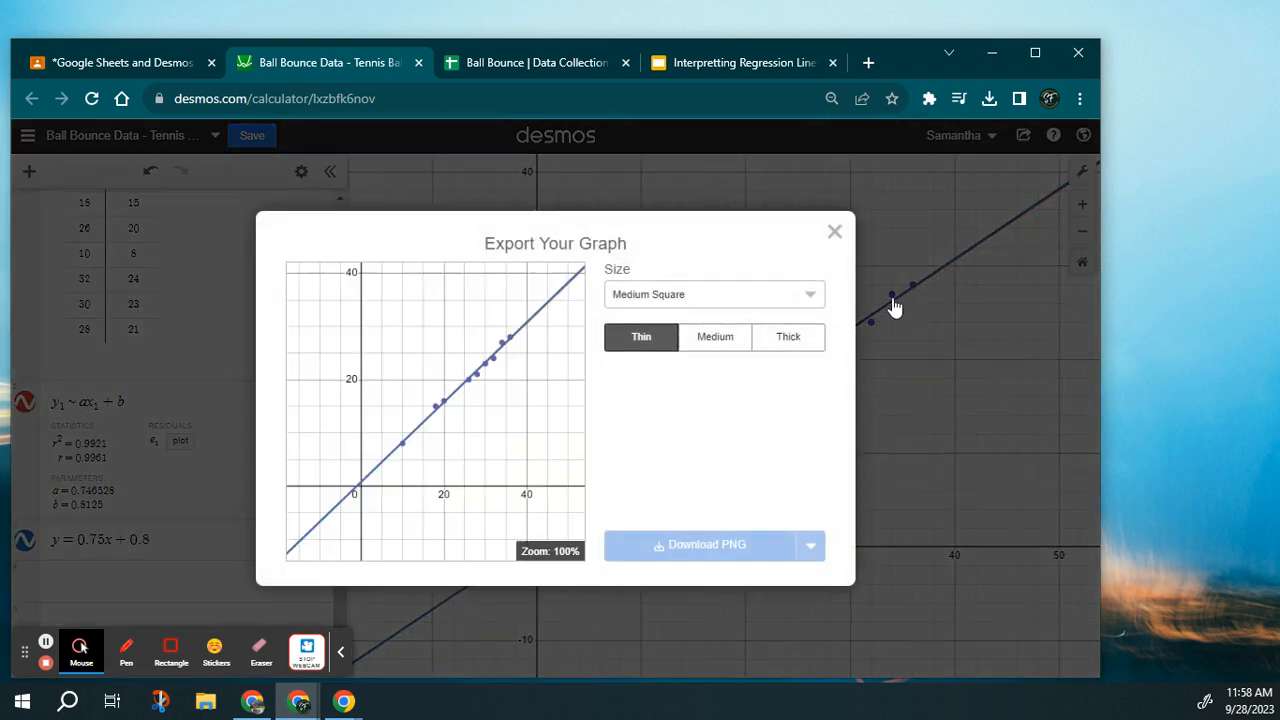
click(699, 345)
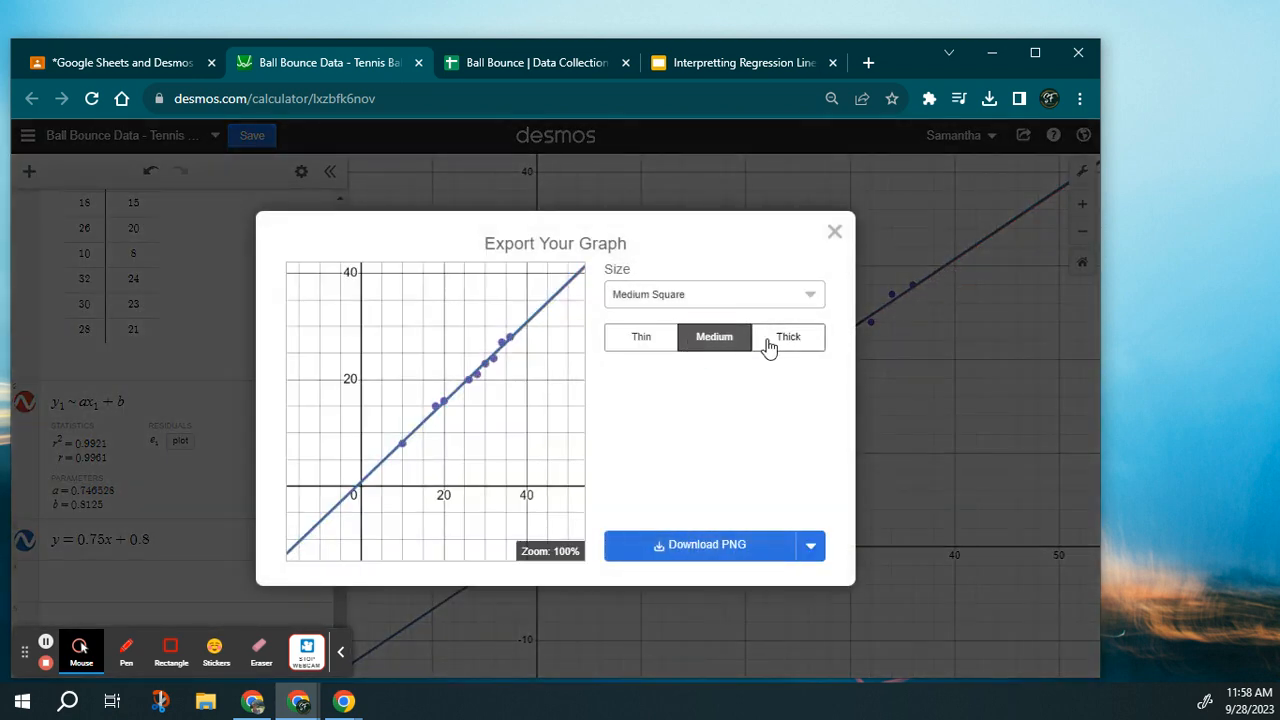
click(768, 345)
click(642, 350)
click(715, 345)
click(631, 343)
click(795, 548)
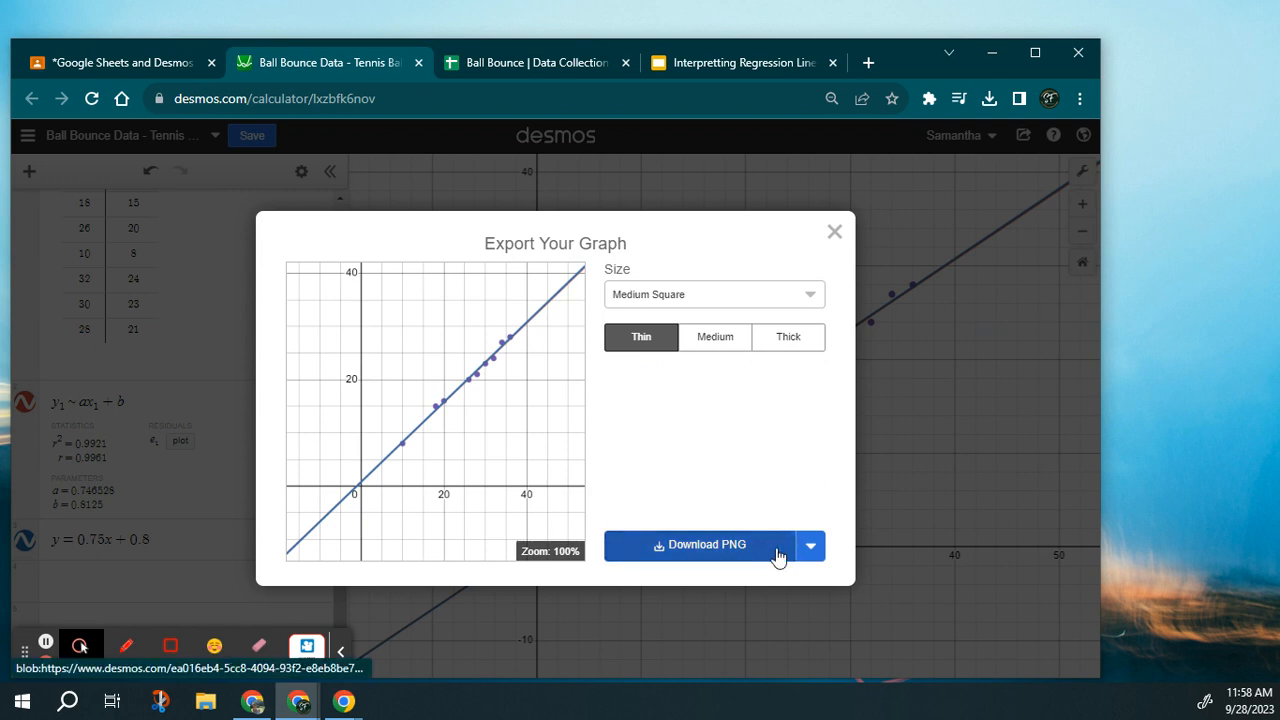
Step: In the Google Slides presentation, insert the downloaded desmos-graph image from the computer onto the DESMOS Graph slide
click(742, 63)
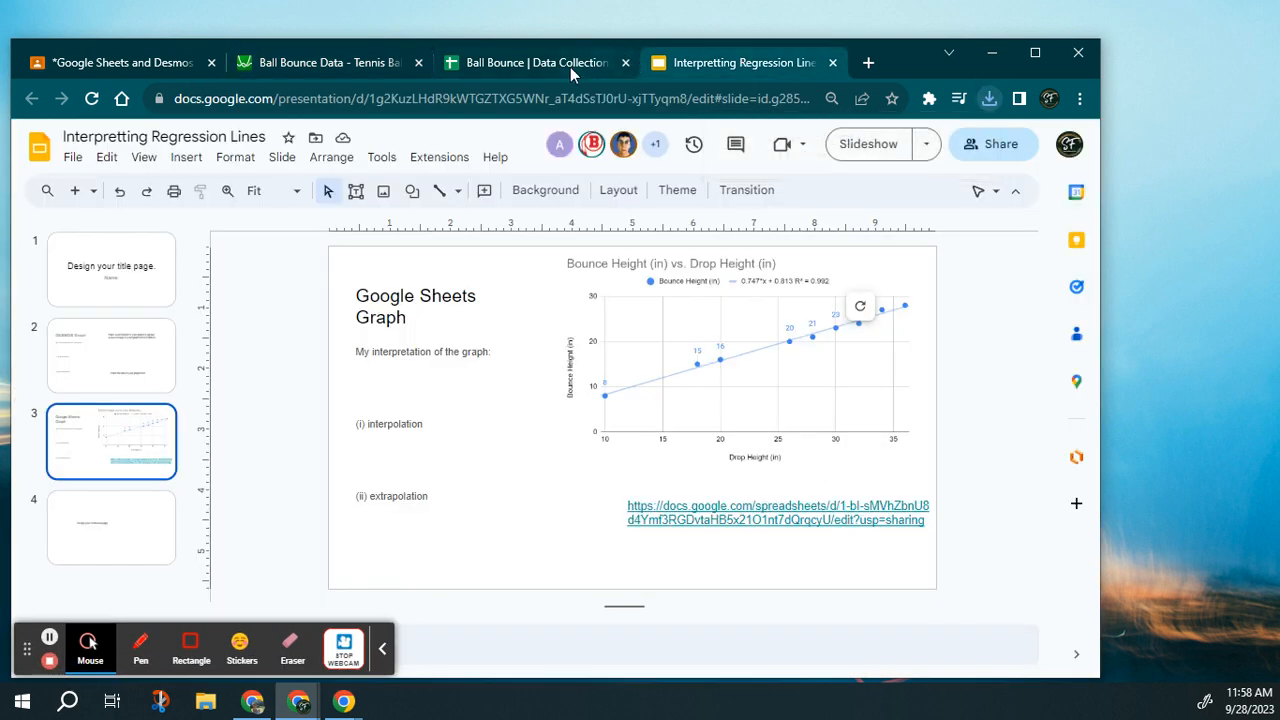
click(92, 373)
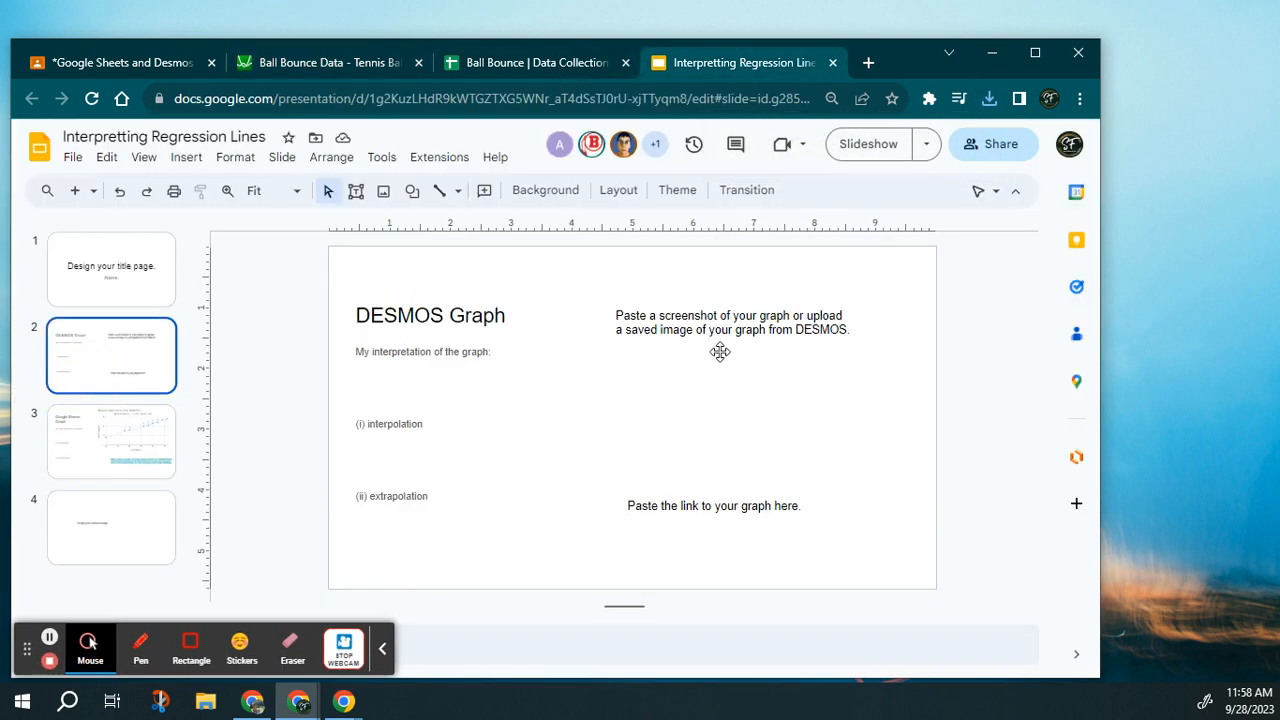
right_click(710, 287)
click(190, 160)
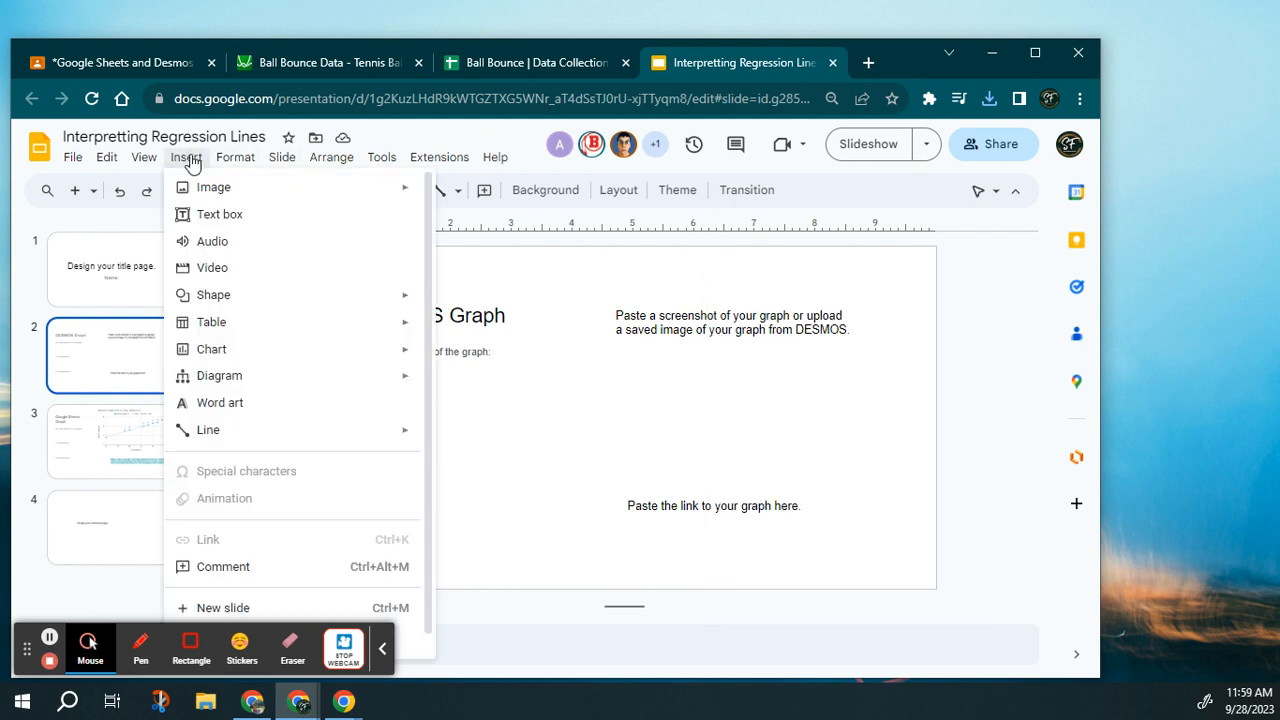
mouse_move(410, 188)
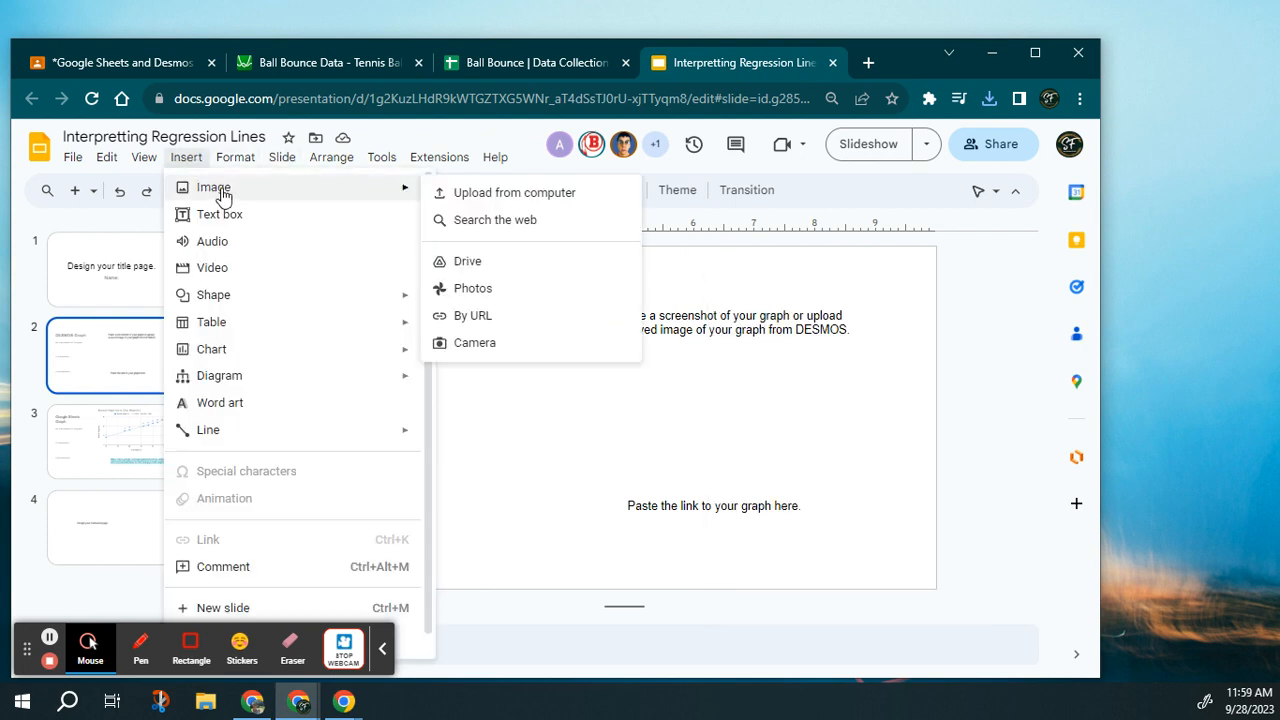
click(514, 196)
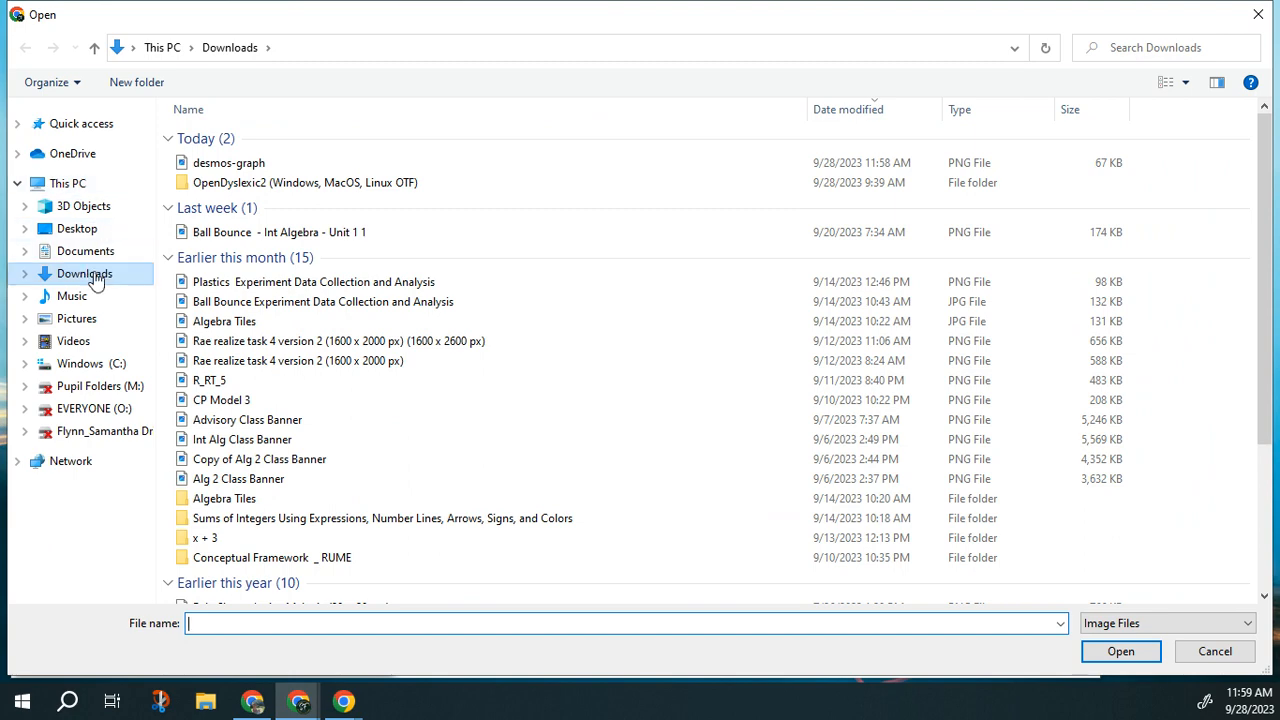
click(248, 163)
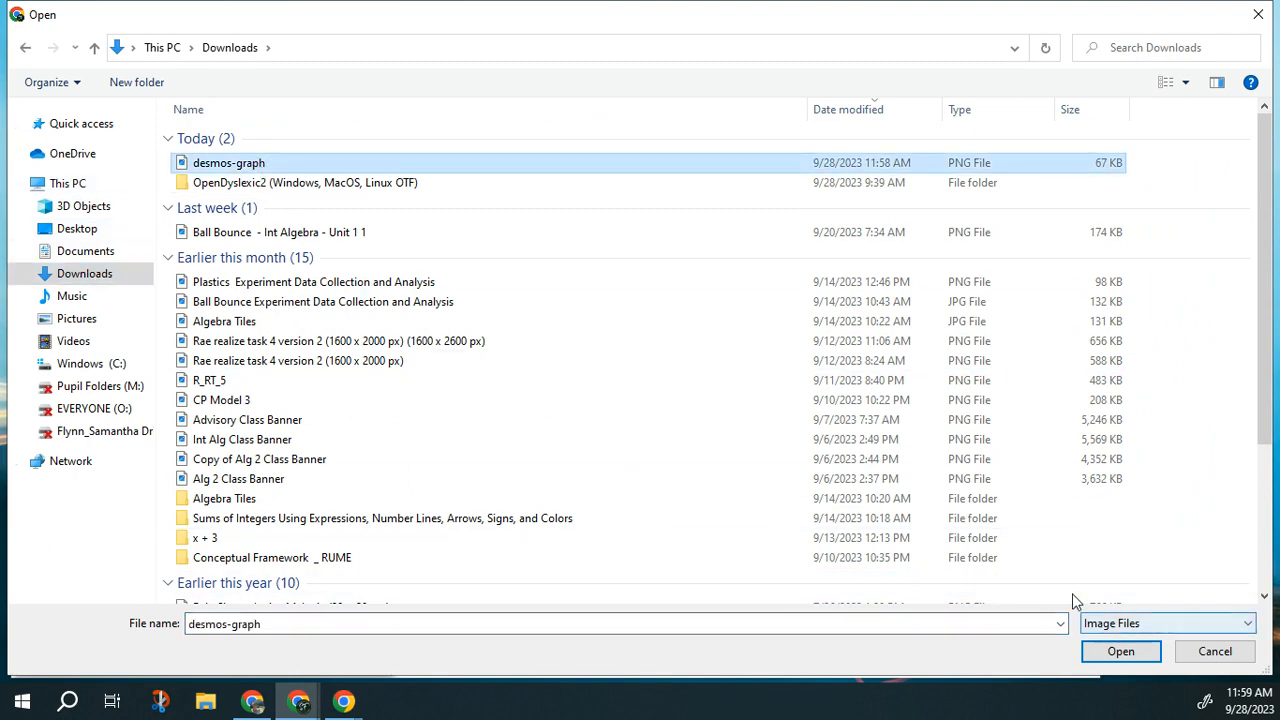
key(Return)
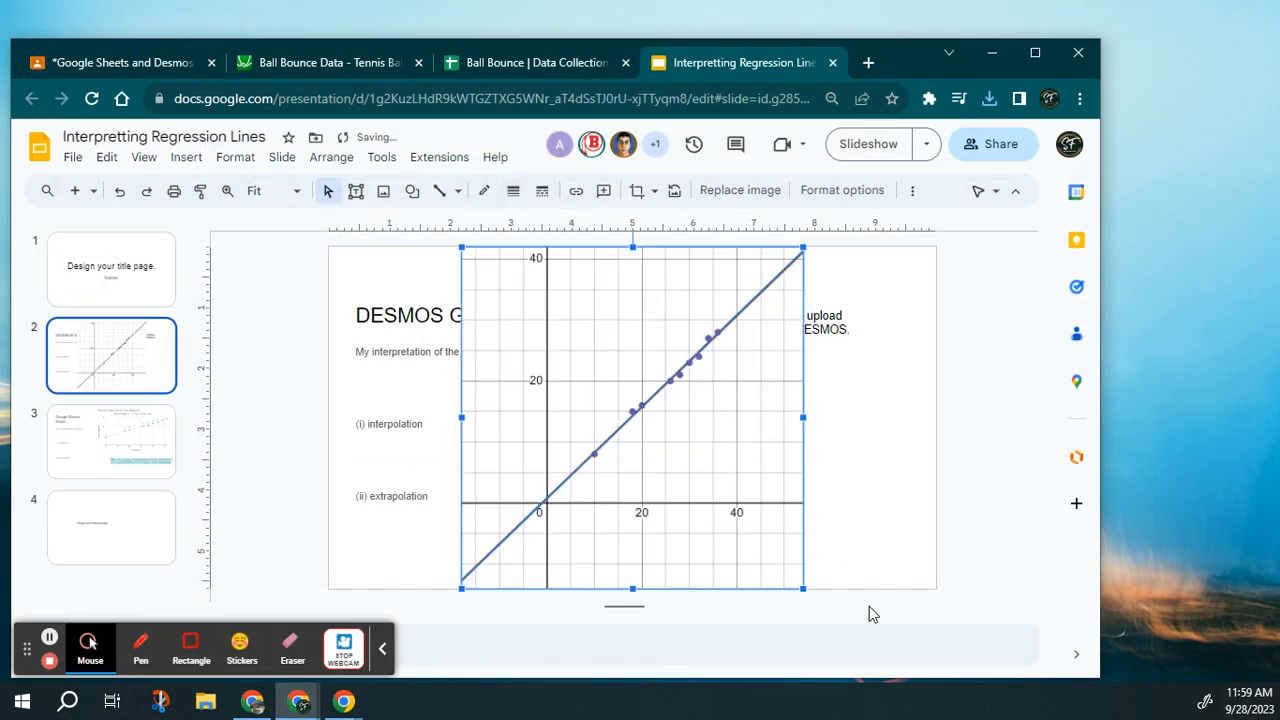
Step: Move the Desmos graph image to the right half of the slide over the placeholder text and crop off its bottom strip
drag(700, 486, 807, 498)
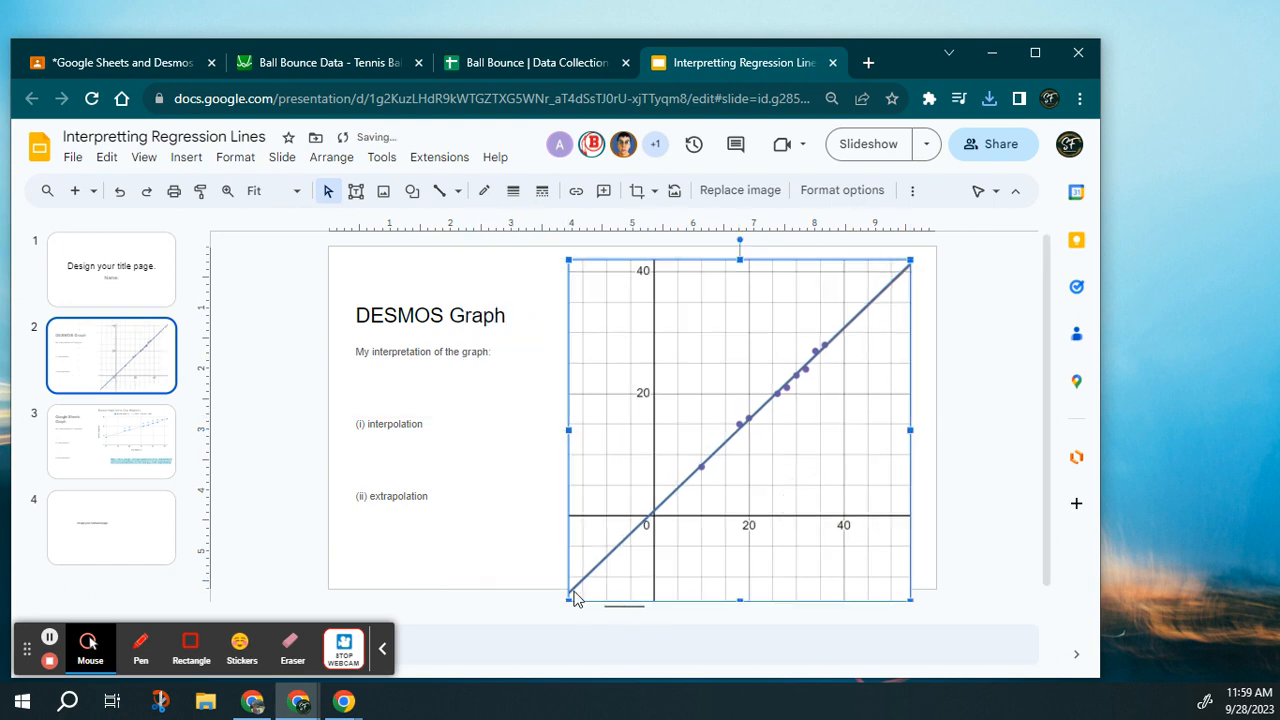
click(637, 191)
drag(741, 600, 743, 545)
click(950, 425)
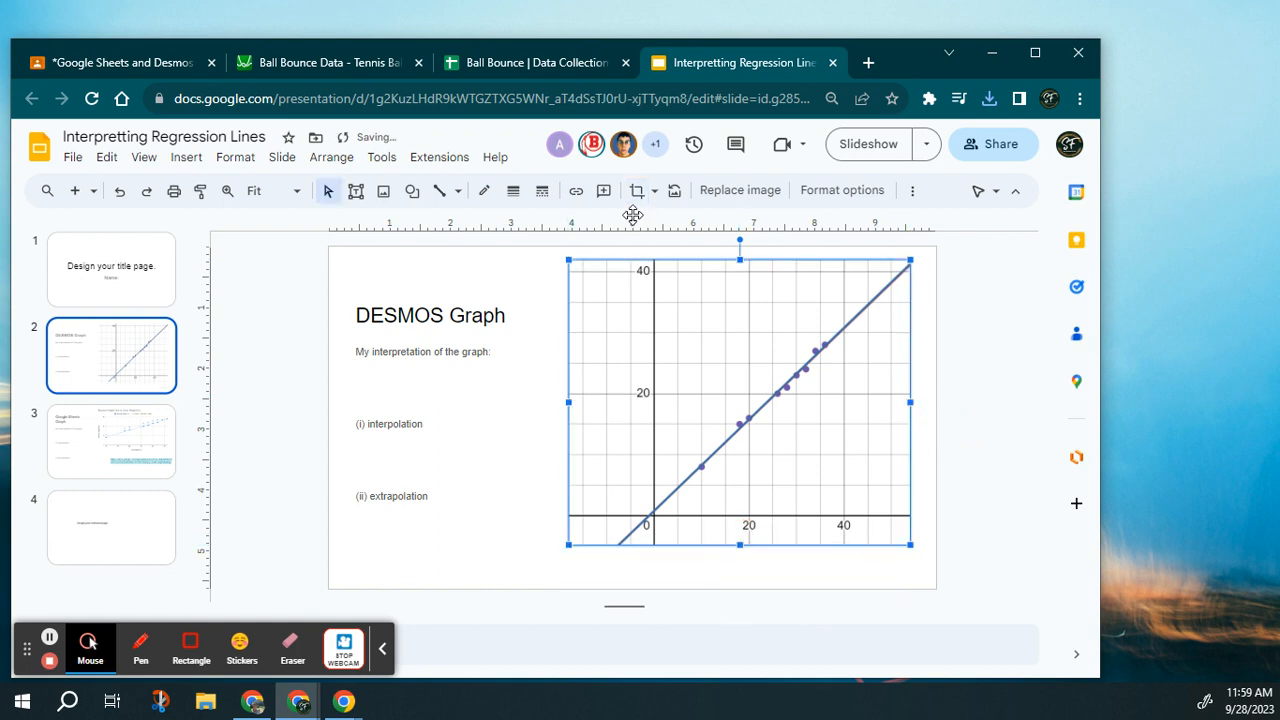
Step: Return to Desmos, close the image export dialog and copy the share link of the ball bounce graph
click(342, 56)
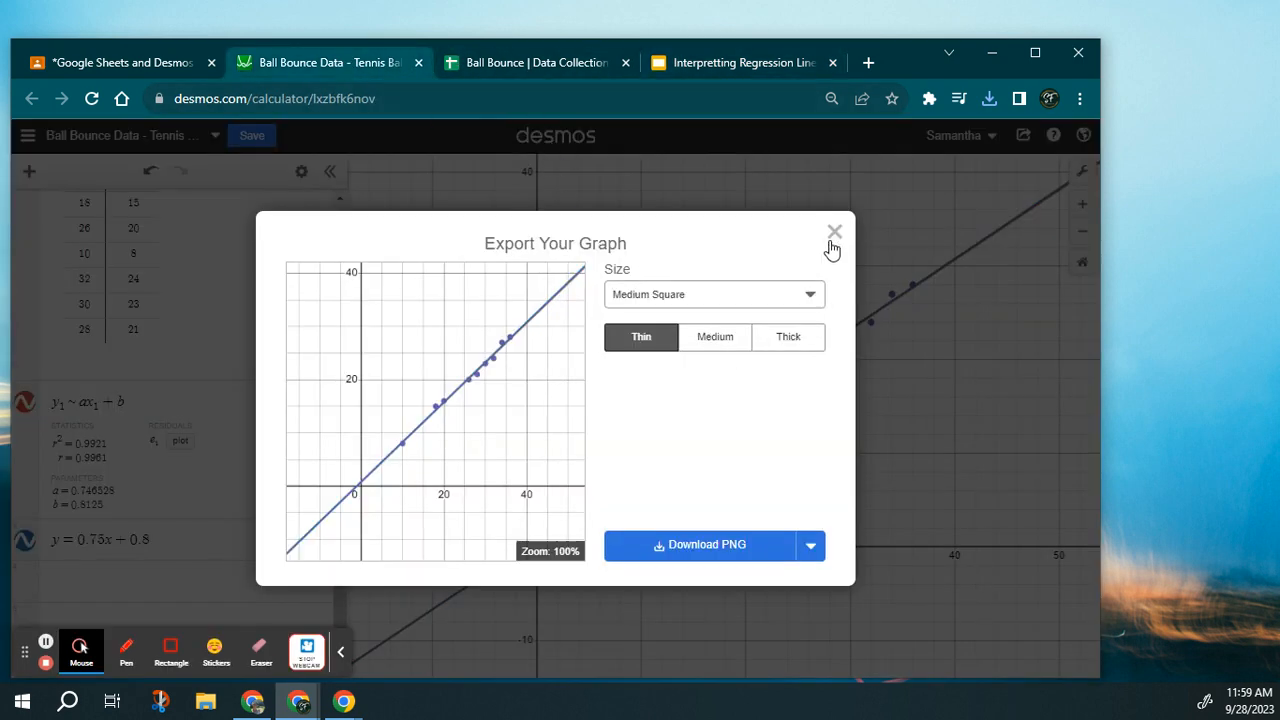
click(834, 229)
click(1024, 137)
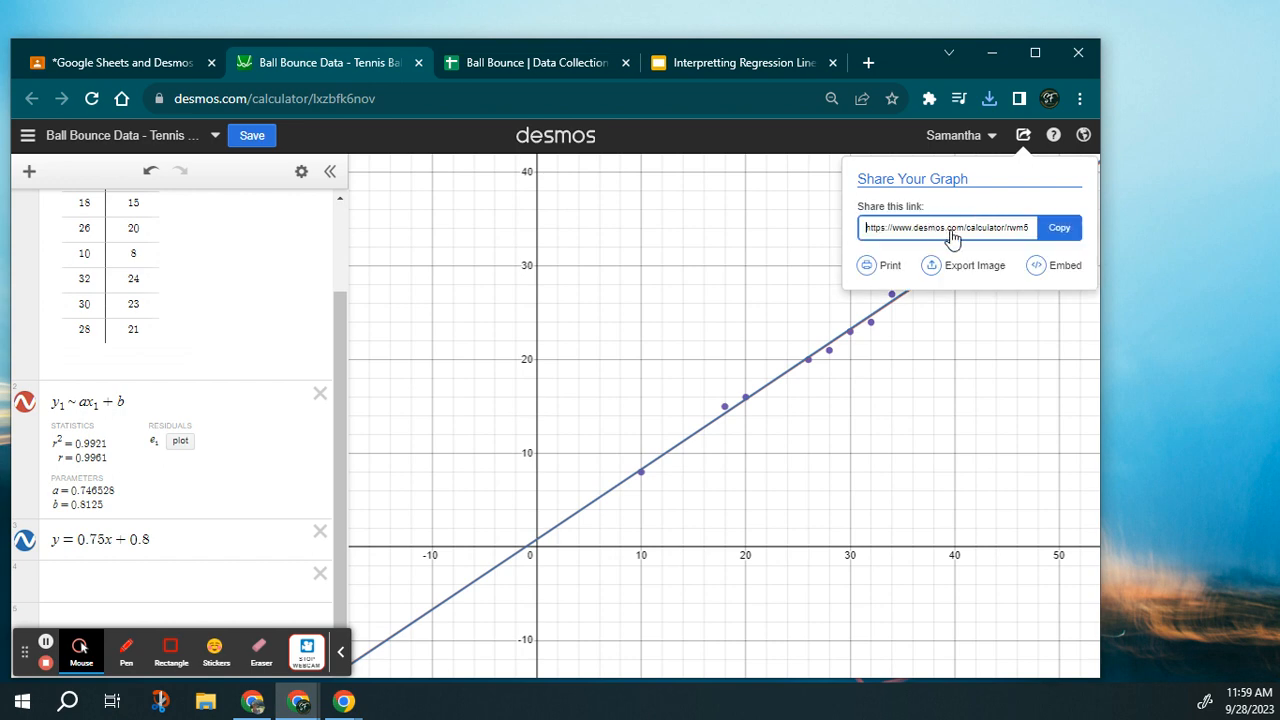
click(1059, 227)
Step: Switch back to Google Slides, paste the Desmos link on the DESMOS Graph slide and place its text box below the graph image
click(566, 62)
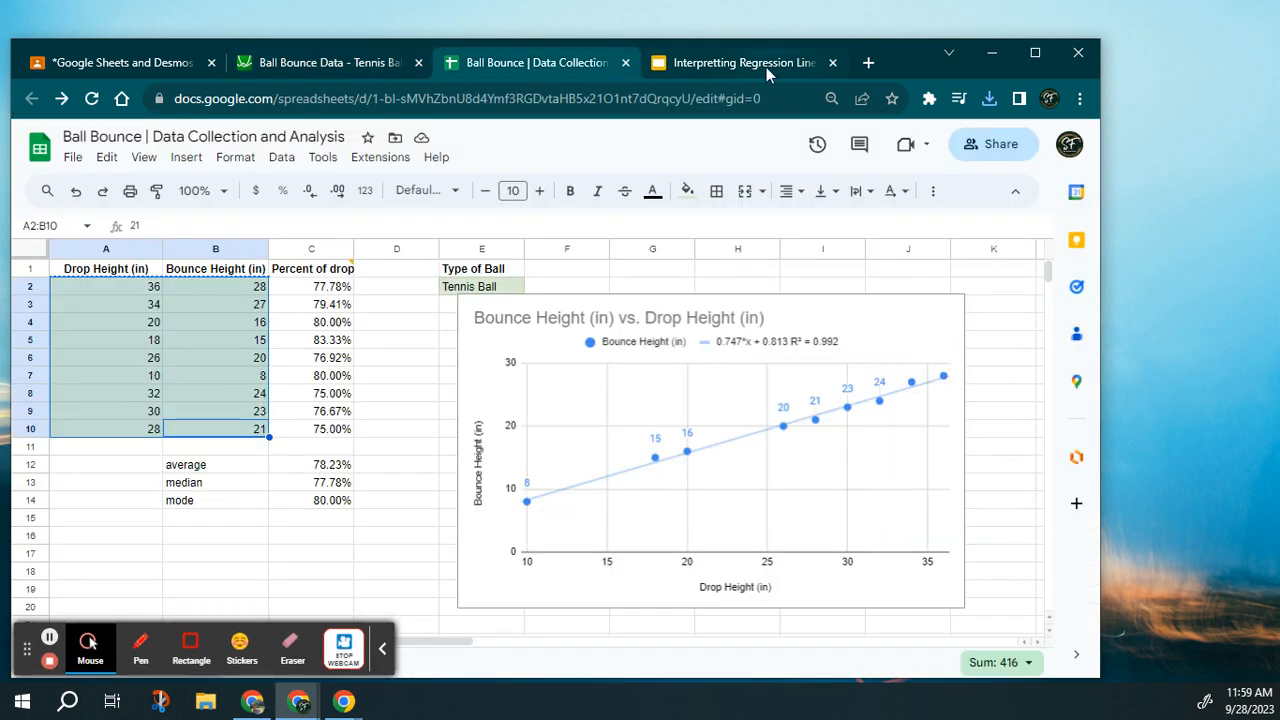
click(768, 66)
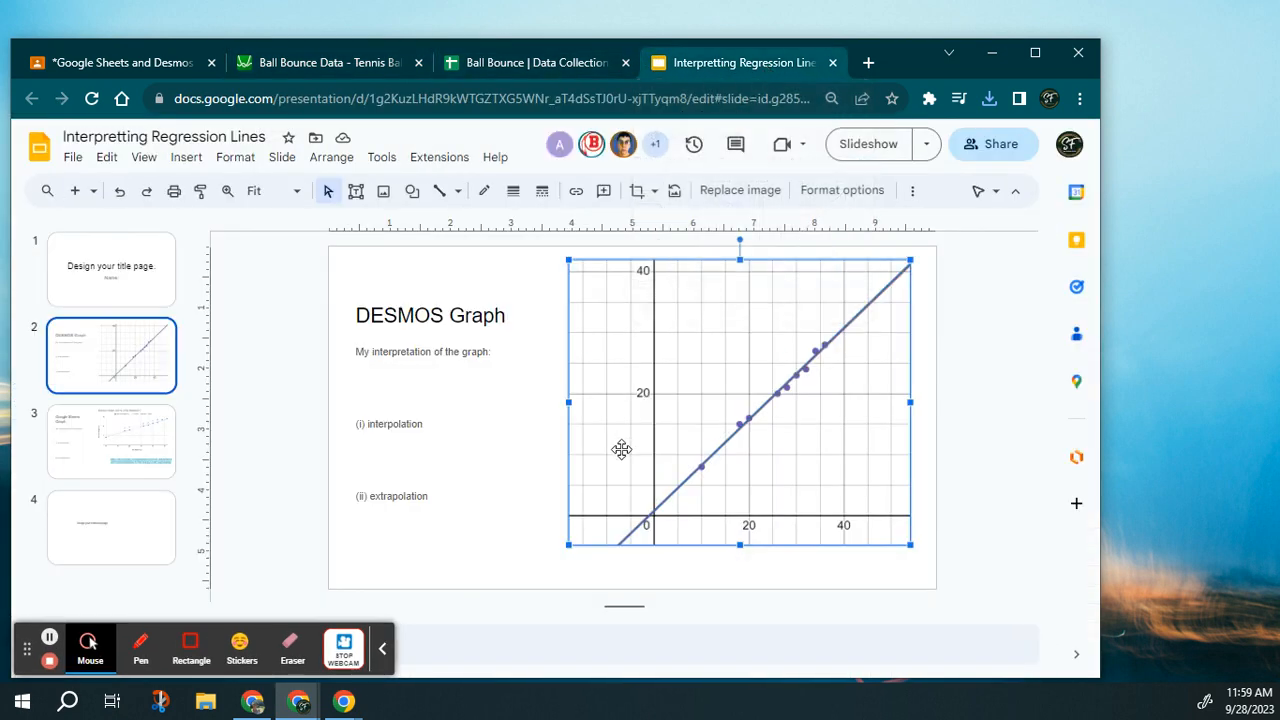
click(710, 587)
key(ctrl+v)
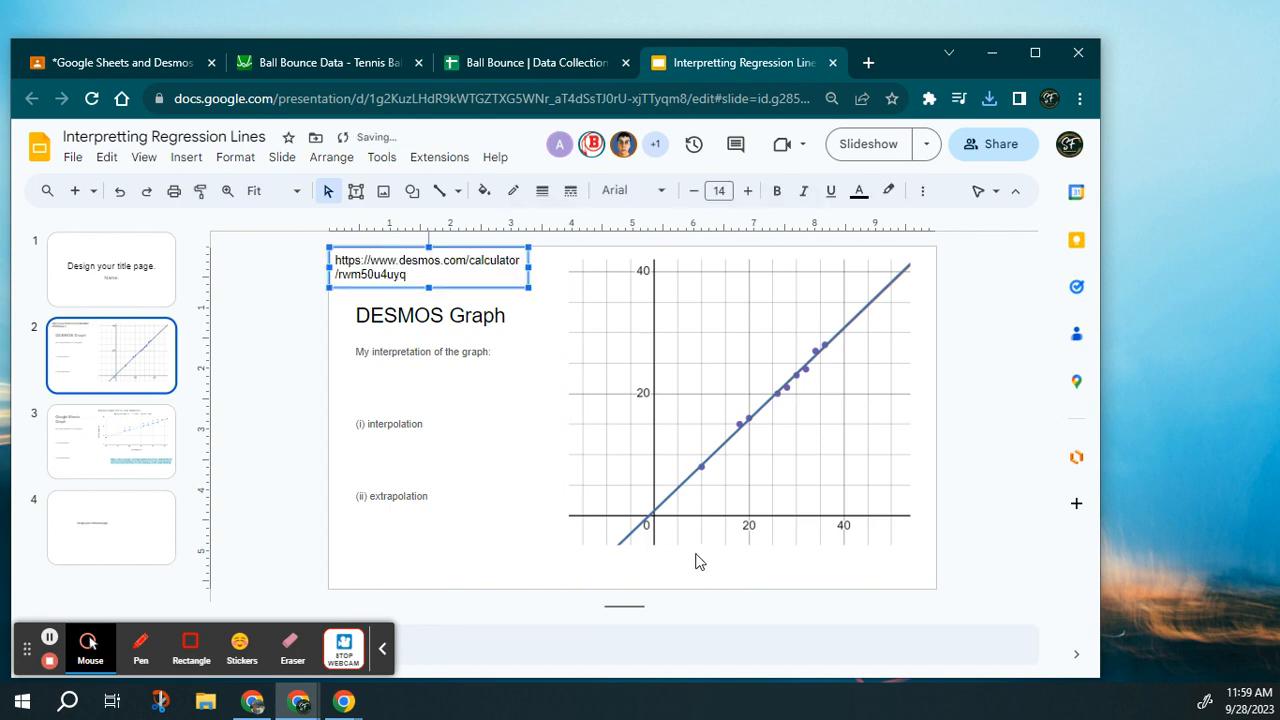
drag(474, 247, 812, 545)
click(980, 512)
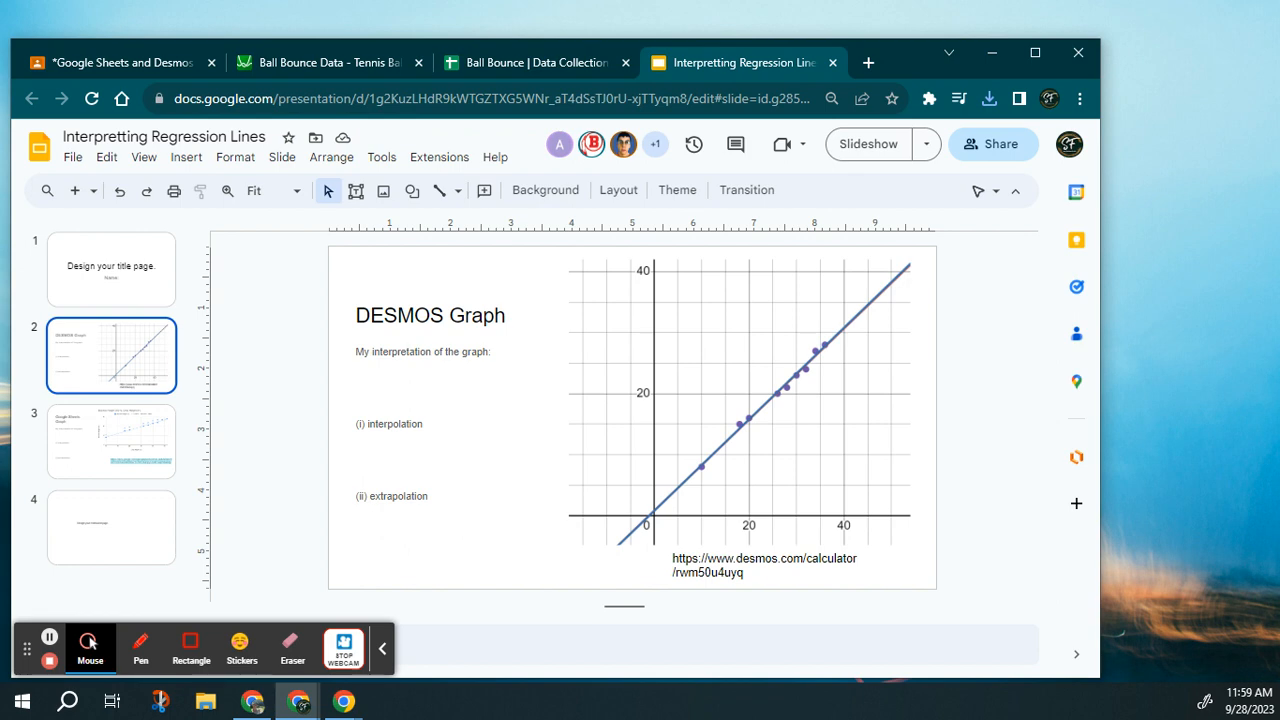
click(344, 649)
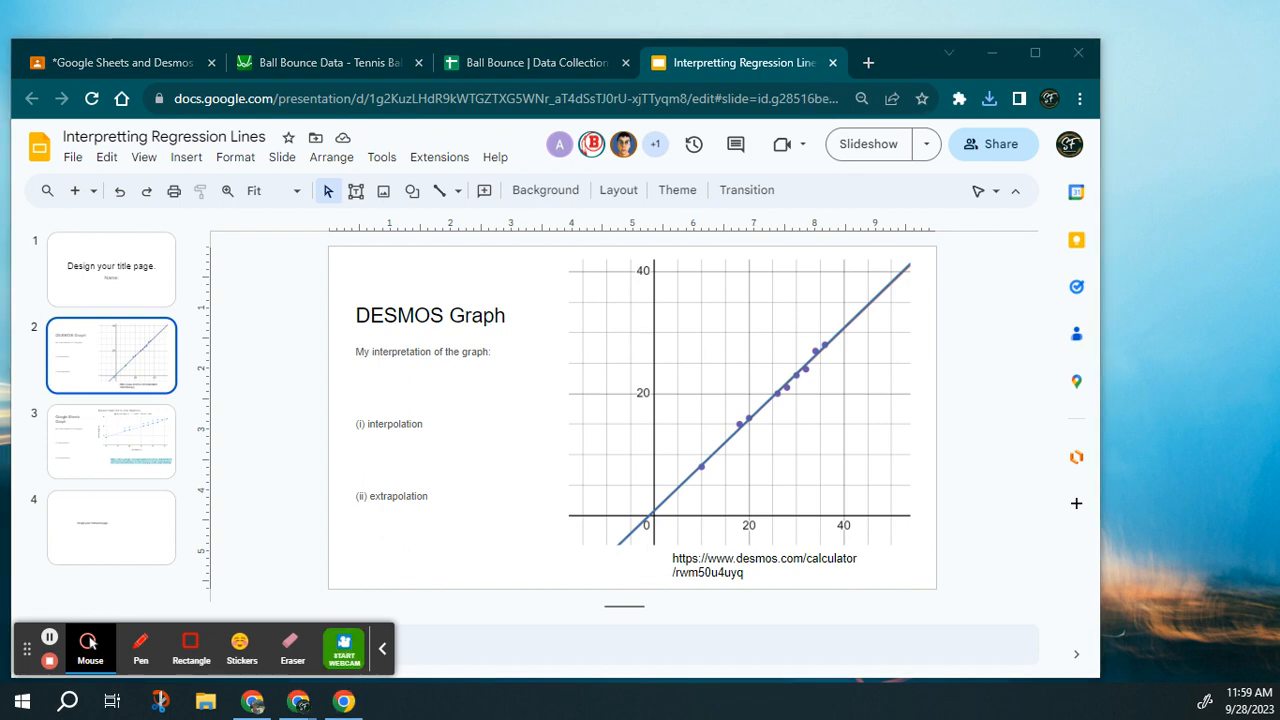